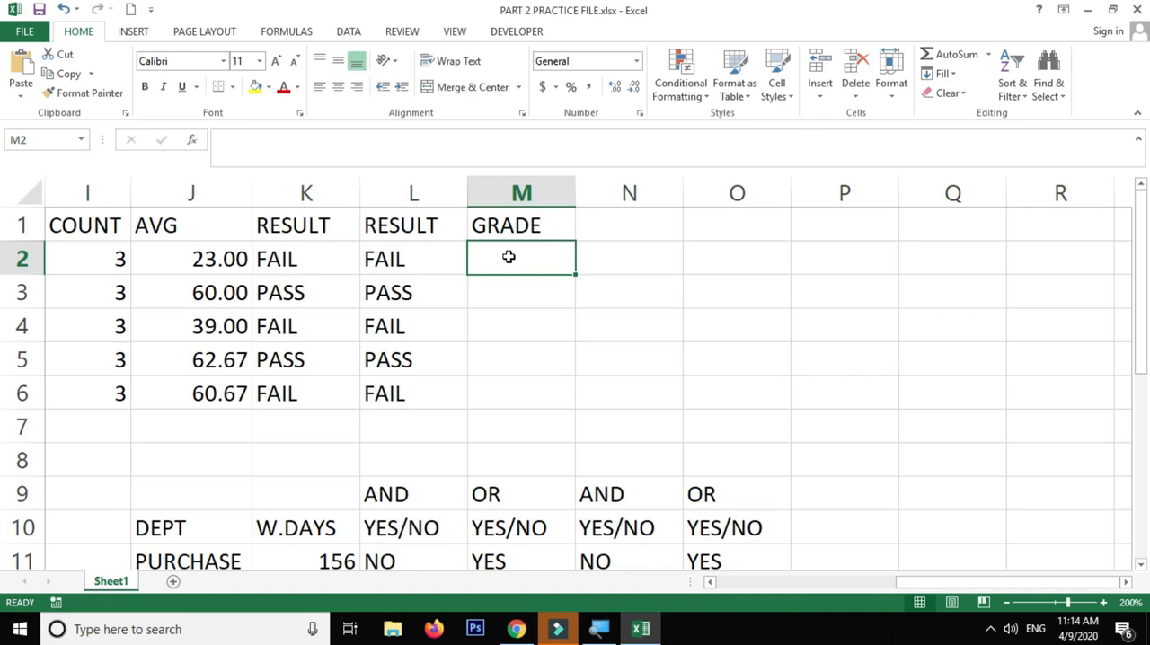
Look over the student results table with its empty GRADE column and the department YES/NO table below
{"action": "scroll", "coordinate": [508, 257], "scroll_direction": "down", "scroll_amount": 2}
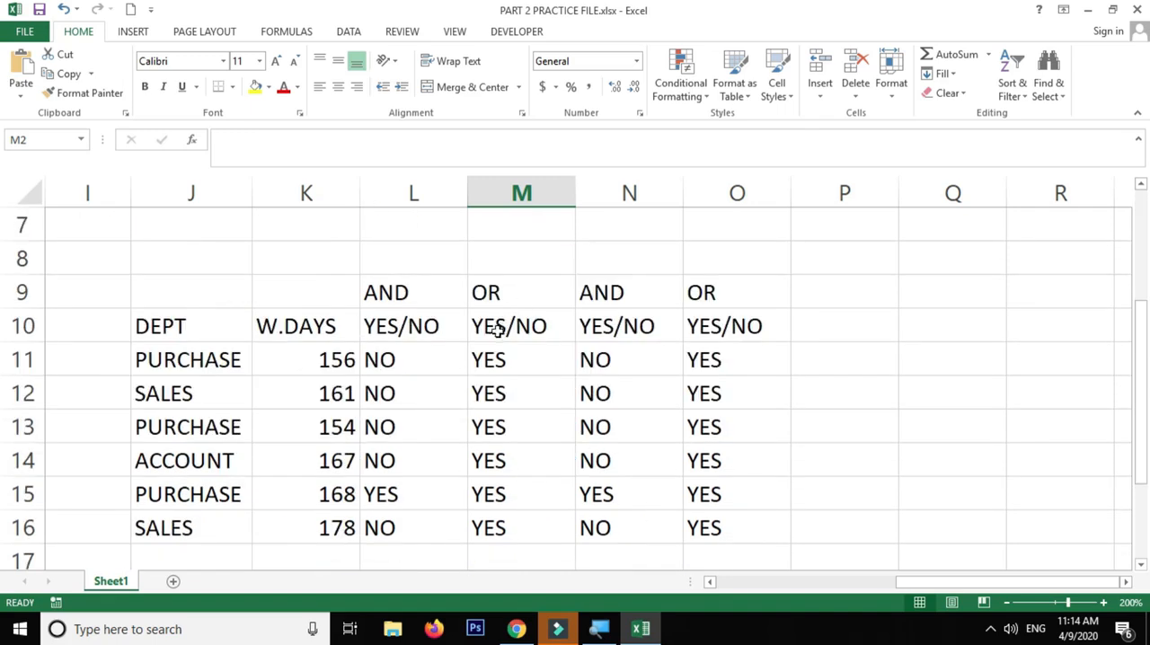
{"action": "scroll", "coordinate": [475, 355], "scroll_direction": "up", "scroll_amount": 2}
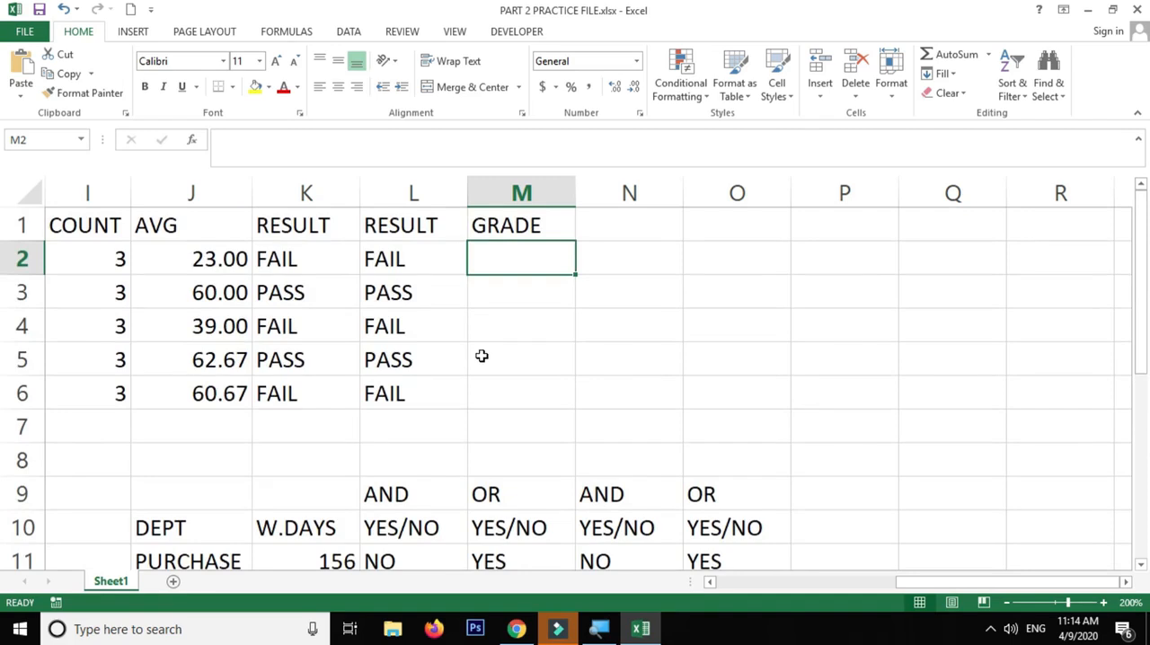
{"action": "scroll", "coordinate": [481, 356], "scroll_direction": "down", "scroll_amount": 1}
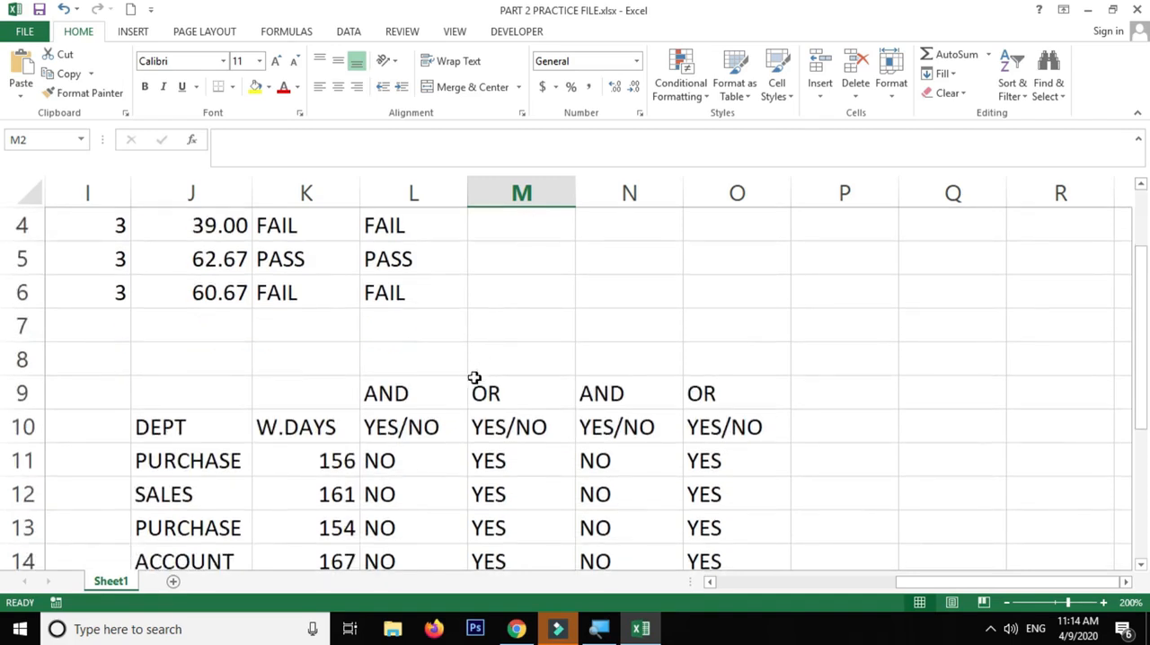
{"action": "scroll", "coordinate": [476, 369], "scroll_direction": "down", "scroll_amount": 2}
{"action": "scroll", "coordinate": [464, 389], "scroll_direction": "up", "scroll_amount": 3}
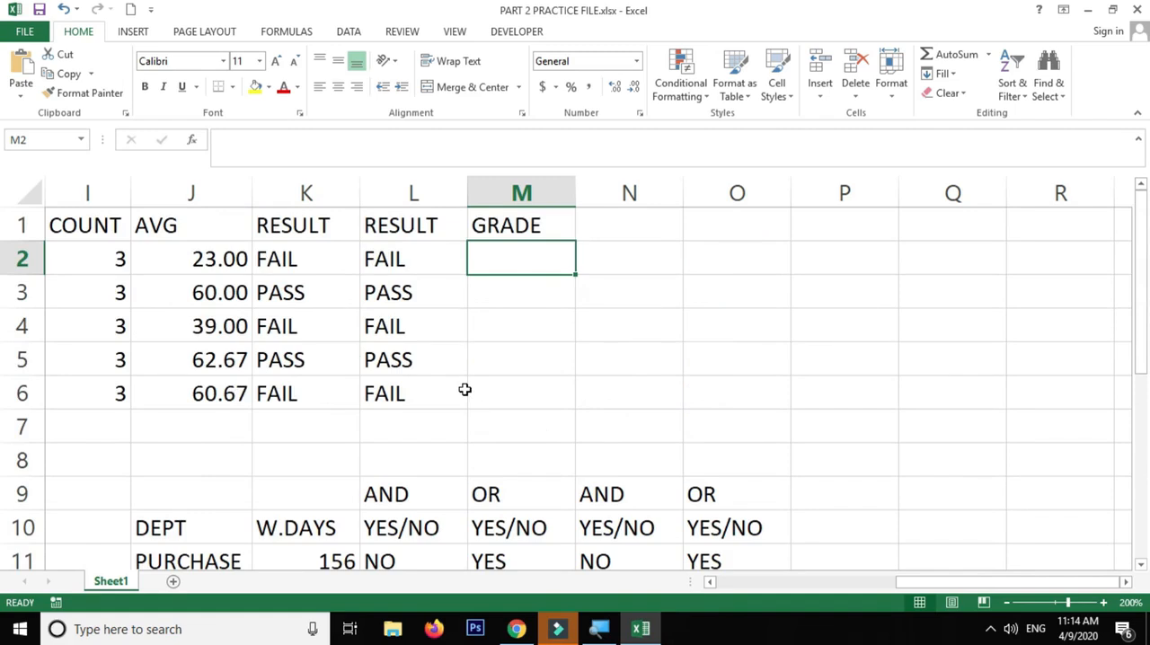
{"action": "left_click", "coordinate": [503, 380]}
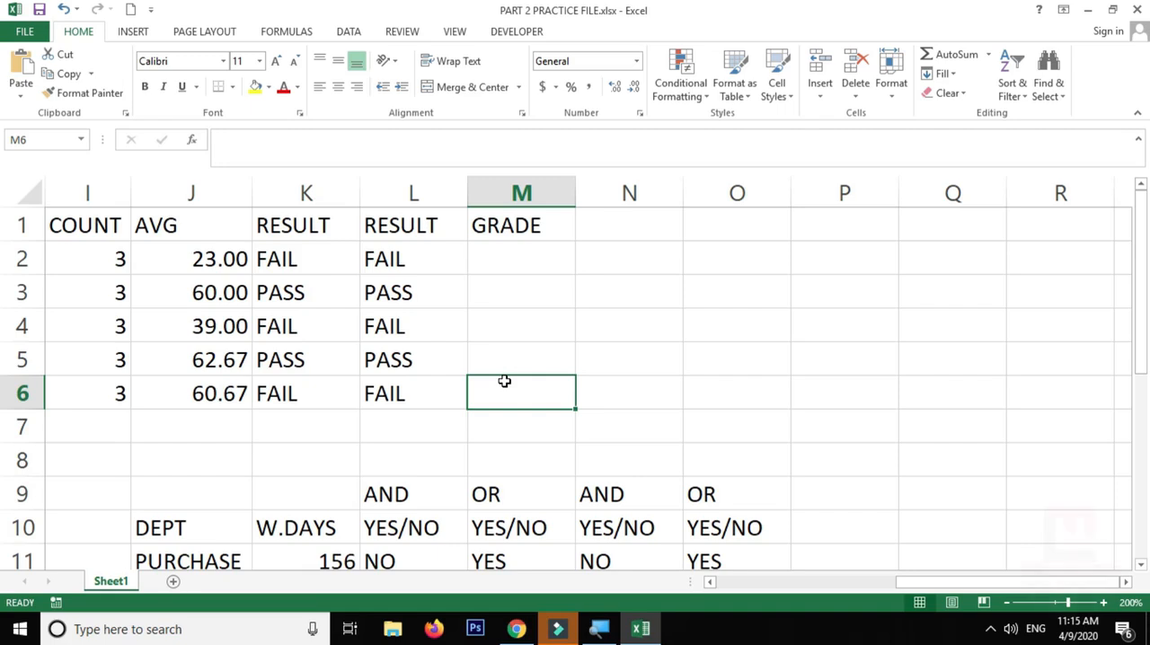
{"action": "left_click_drag", "start_coordinate": [512, 251], "coordinate": [494, 415]}
{"action": "left_click", "coordinate": [558, 381]}
Start a grade scale by entering 75 in cell P2 and A+ in cell Q2
{"action": "left_click", "coordinate": [826, 262]}
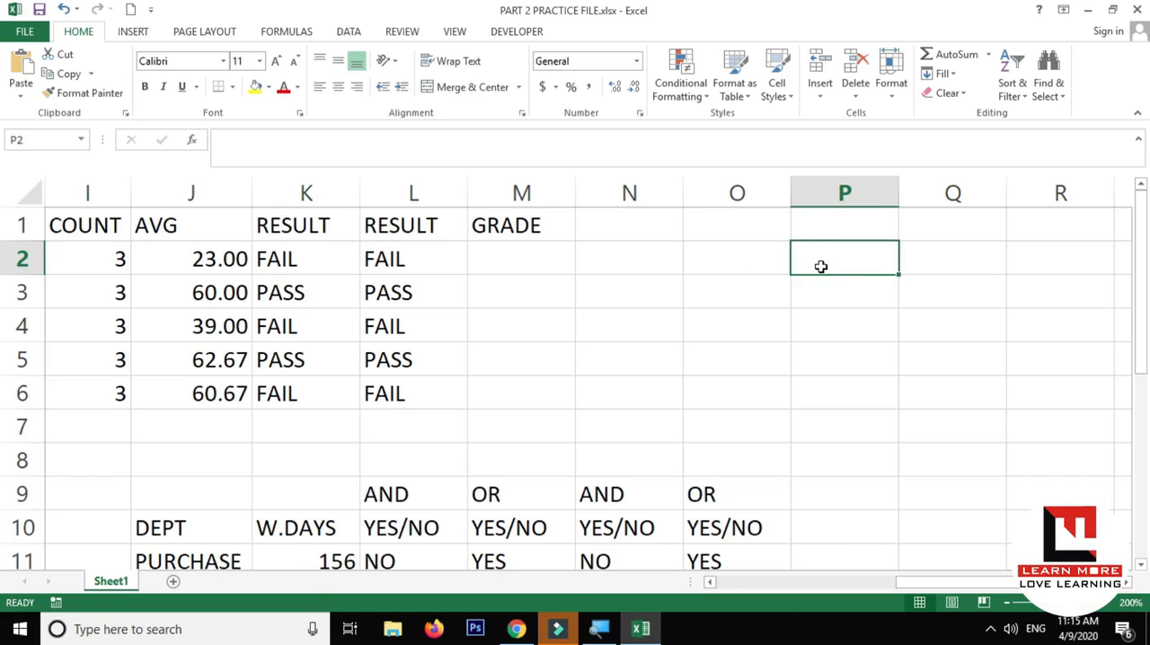
{"action": "type", "text": "9"}
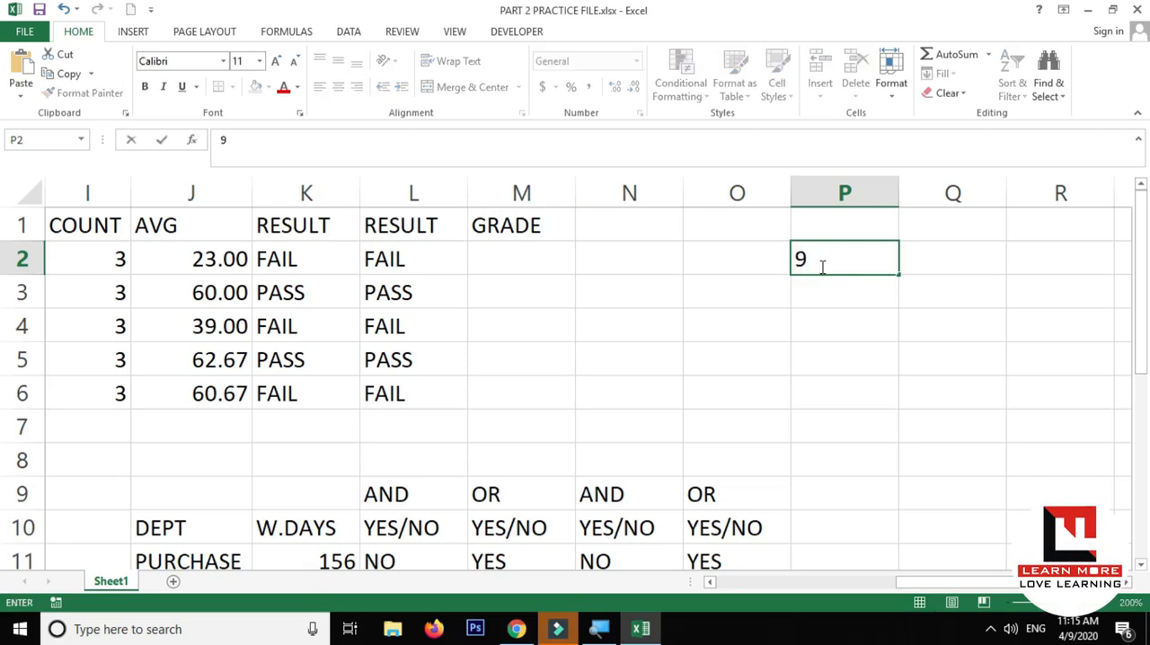
{"action": "key", "text": "BackSpace"}
{"action": "type", "text": "75"}
{"action": "key", "text": "Tab"}
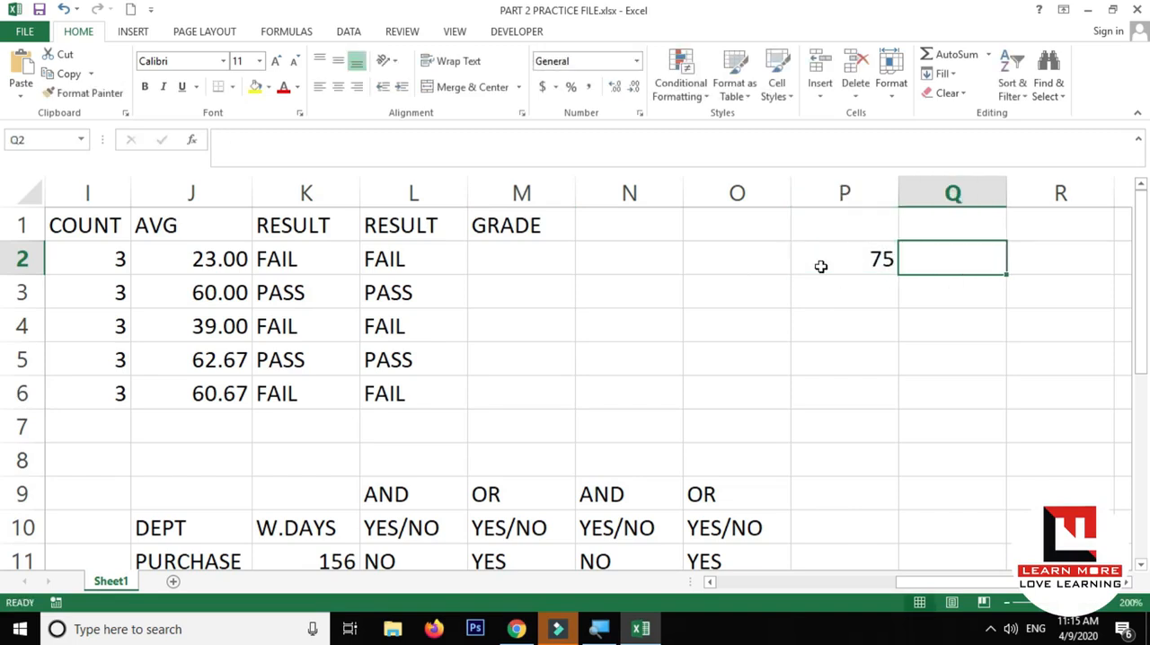
{"action": "type", "text": "a+"}
{"action": "key", "text": "BackSpace"}
{"action": "key", "text": "BackSpace"}
{"action": "type", "text": "A"}
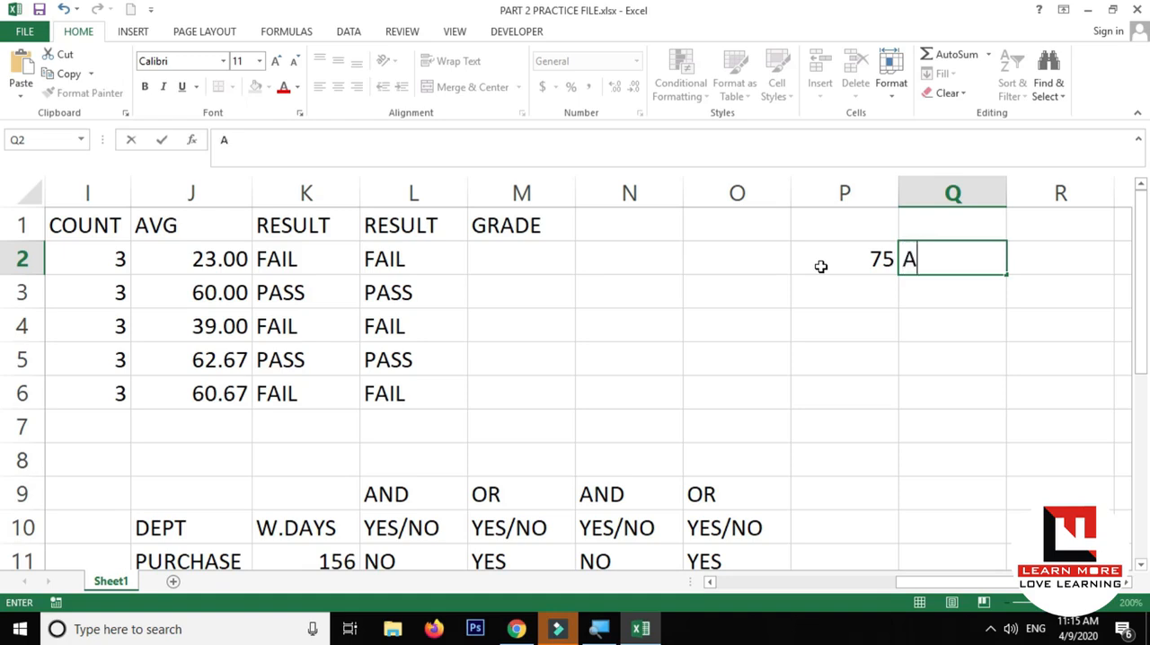
{"action": "type", "text": "+"}
{"action": "key", "text": "Return"}
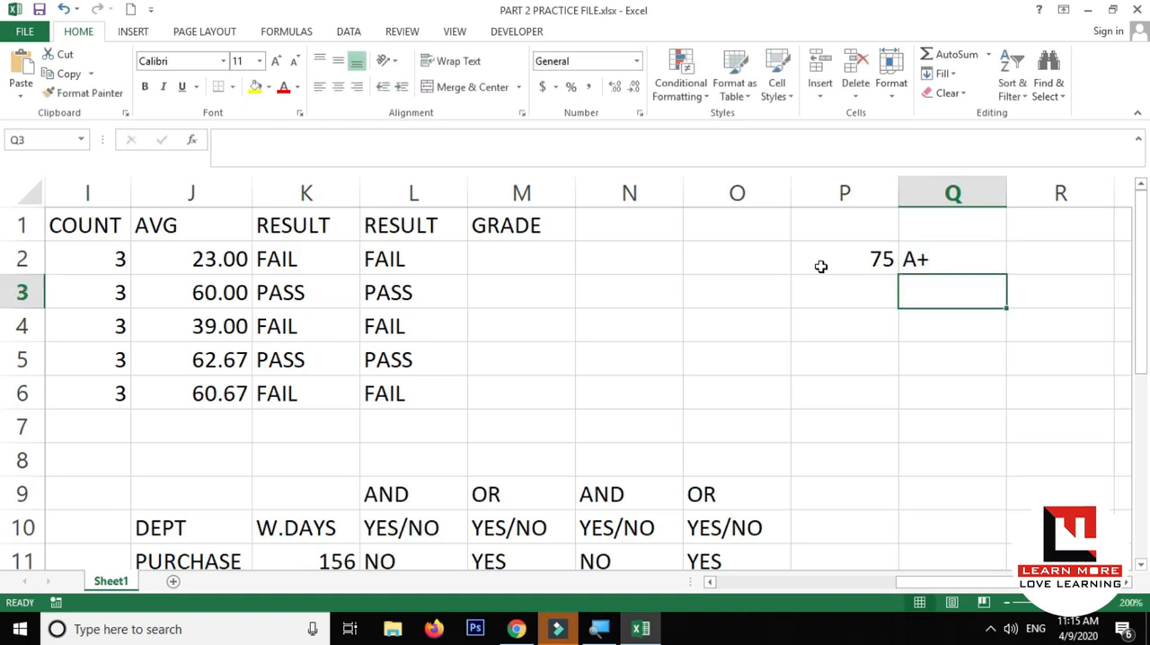
Add the second grade level with 60 in cell P3 and A in cell Q3
{"action": "key", "text": "Left"}
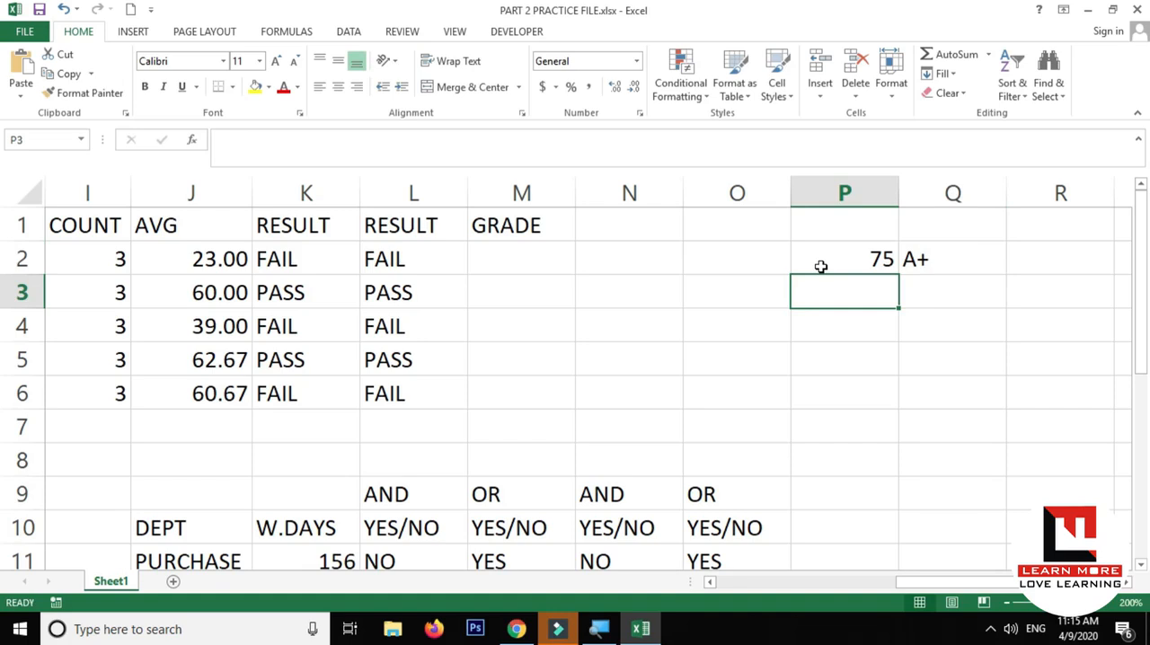
{"action": "type", "text": "60"}
{"action": "key", "text": "Right"}
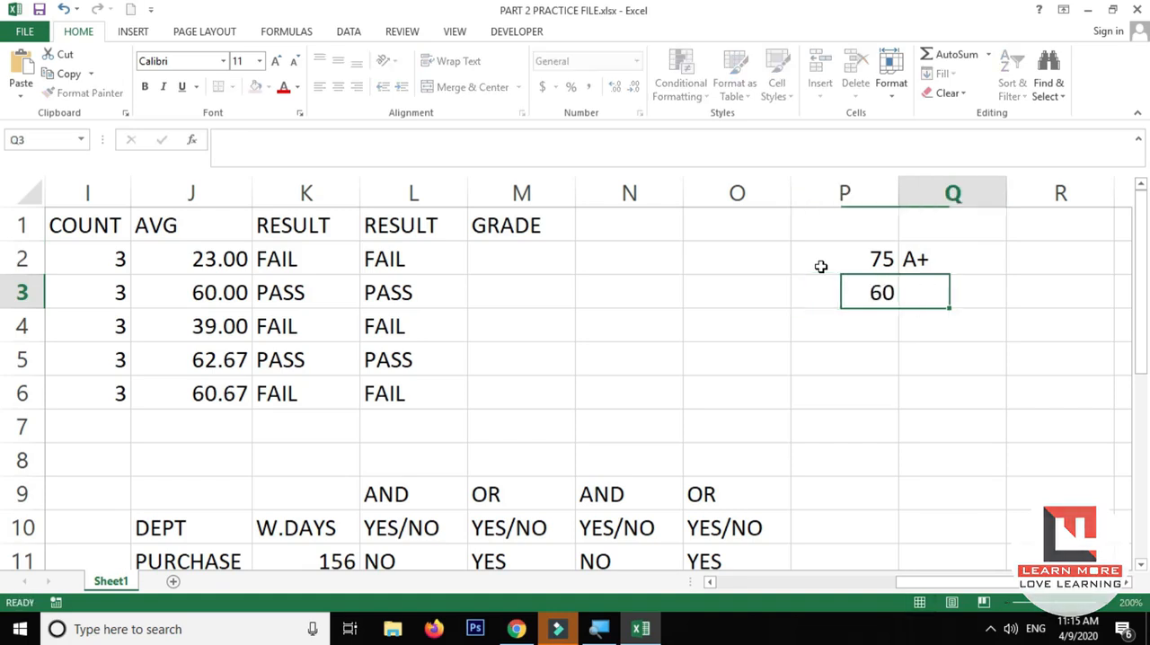
{"action": "type", "text": "A"}
{"action": "key", "text": "BackSpace"}
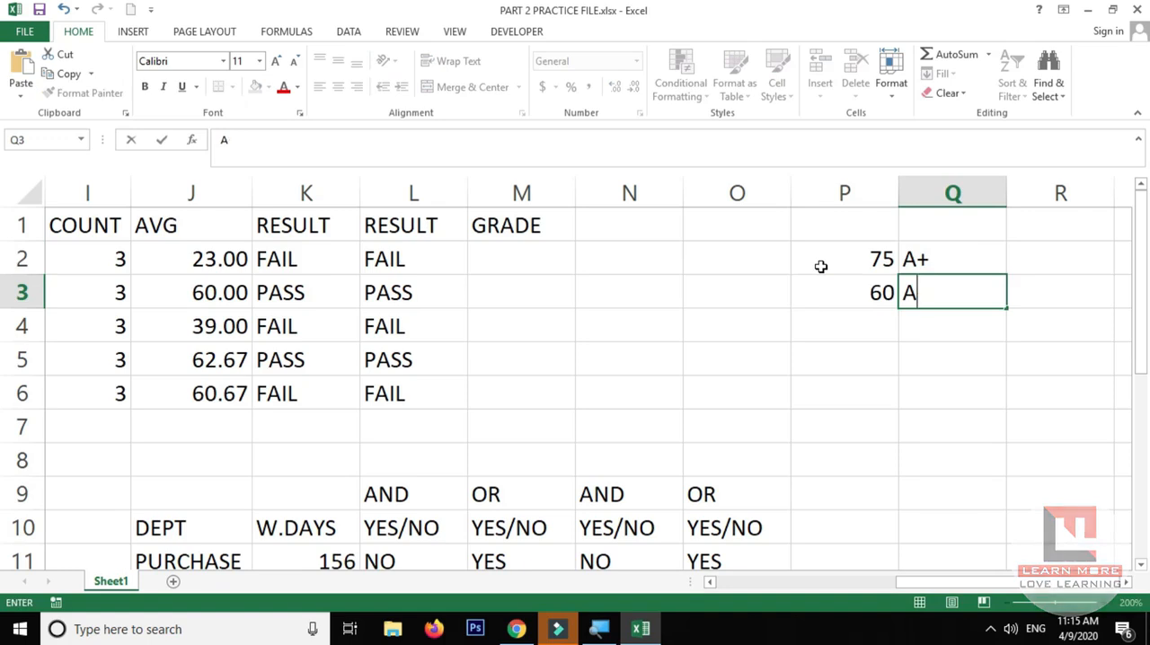
{"action": "key", "text": "Return"}
Add the third grade level with 45 in cell P4 and B in cell Q4
{"action": "key", "text": "Left"}
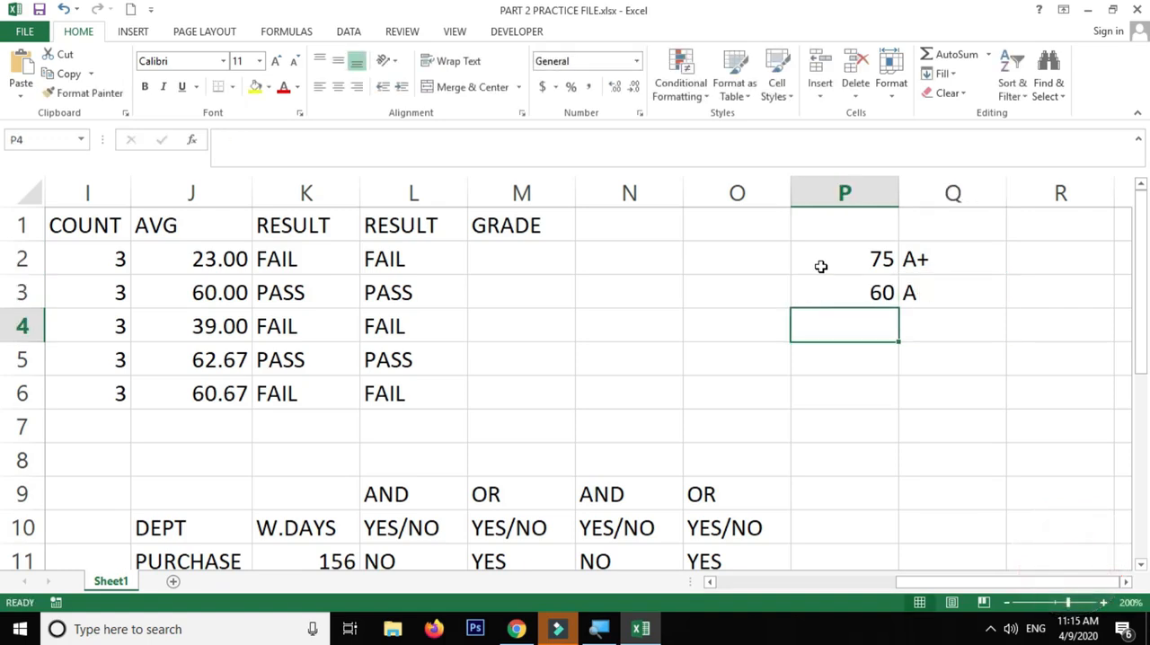
{"action": "type", "text": "50"}
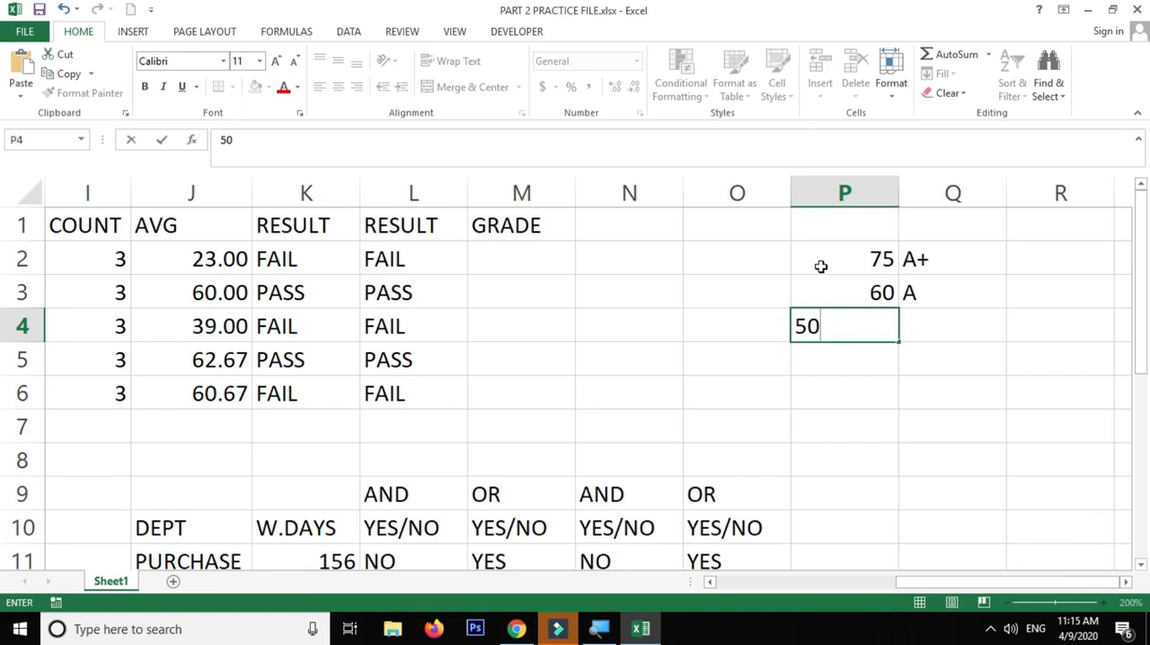
{"action": "key", "text": "BackSpace"}
{"action": "key", "text": "BackSpace"}
{"action": "type", "text": "45"}
{"action": "key", "text": "Tab"}
{"action": "type", "text": "B"}
{"action": "key", "text": "Return"}
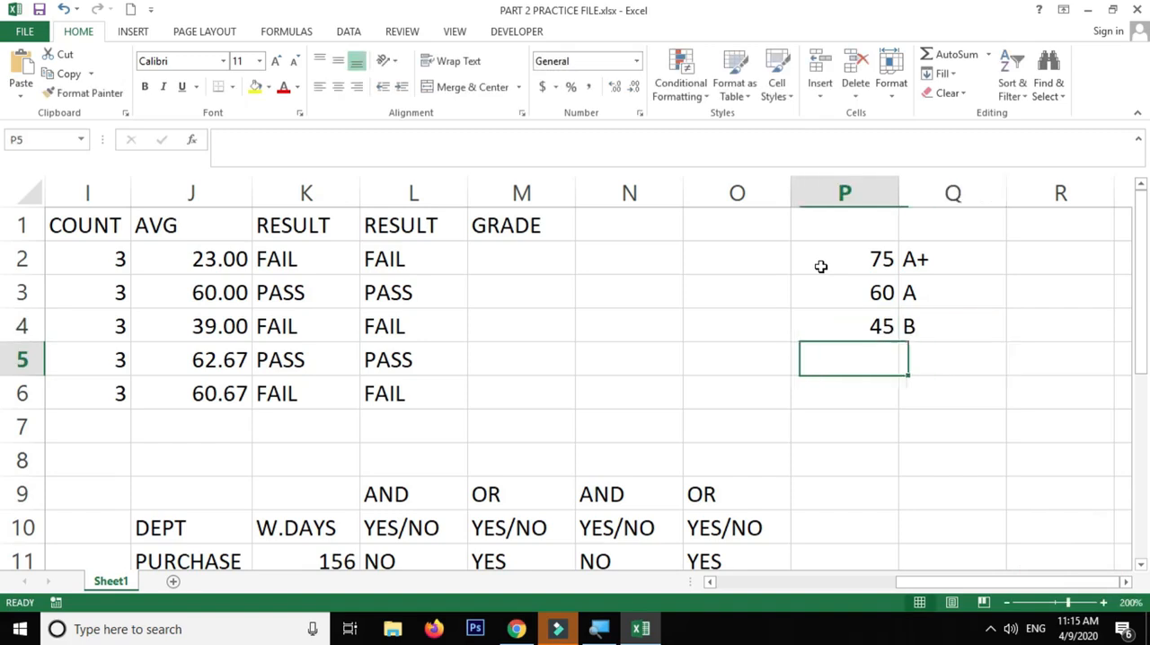
Add the fourth grade level with 35 in cell P5 and C in cell Q5
{"action": "type", "text": "35"}
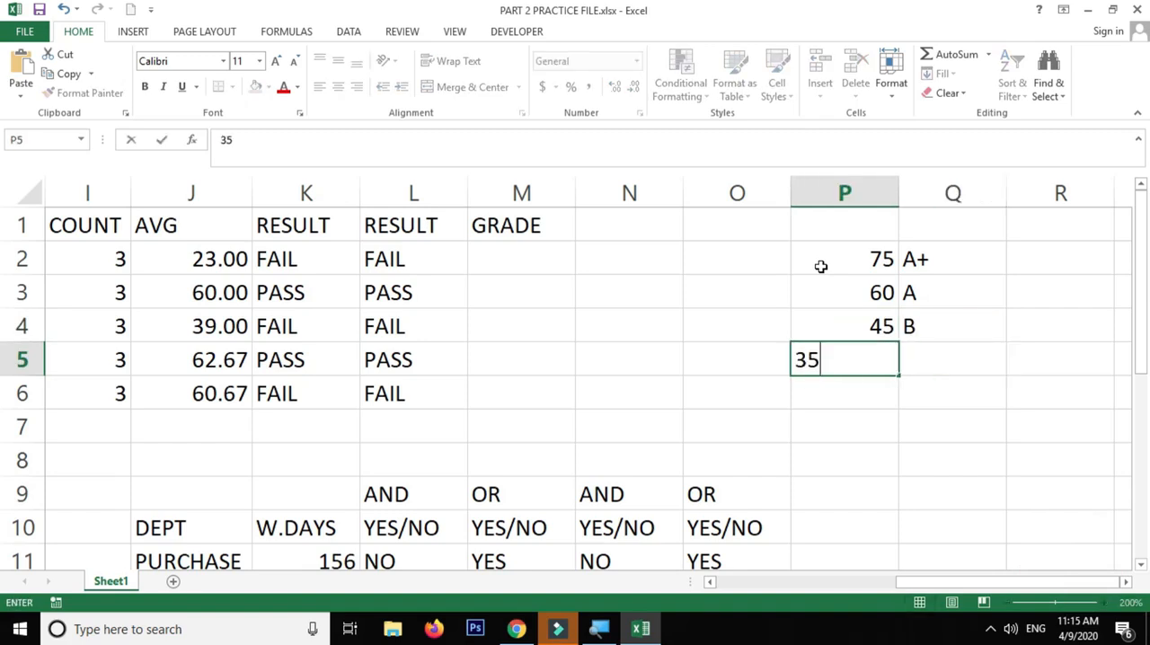
{"action": "key", "text": "Tab"}
{"action": "type", "text": "C"}
{"action": "key", "text": "Return"}
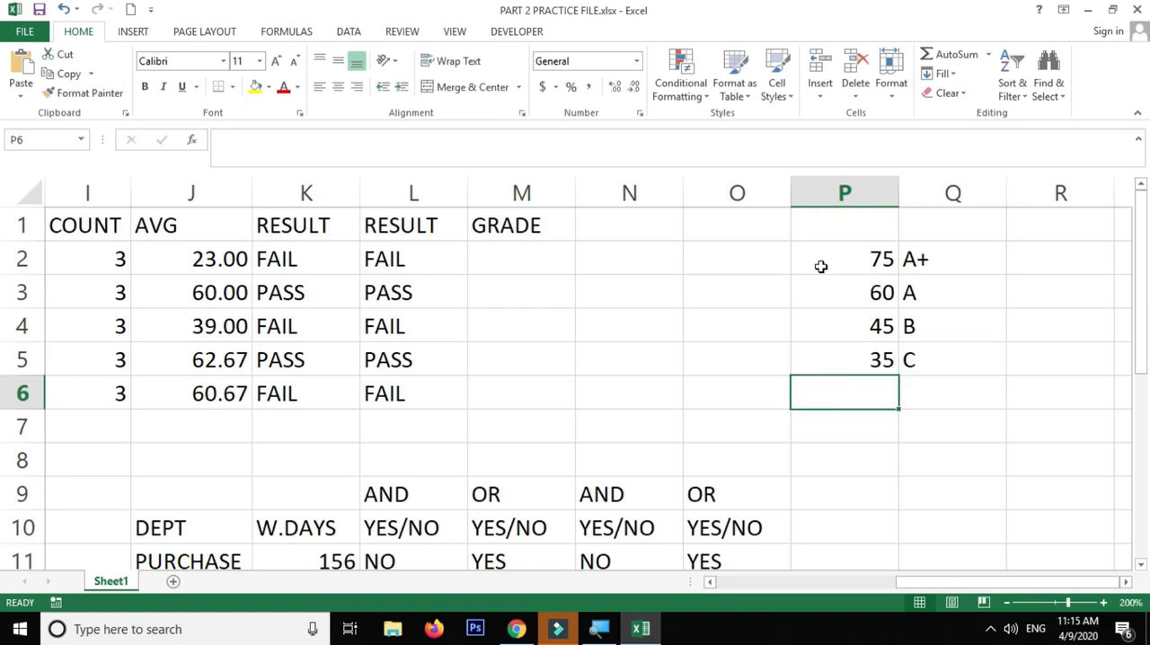
Enter FAIL in cell P6 below the 35 threshold and leave Q6 empty
{"action": "key", "text": "Tab"}
{"action": "key", "text": "Left"}
{"action": "type", "text": "FAIL"}
{"action": "key", "text": "Tab"}
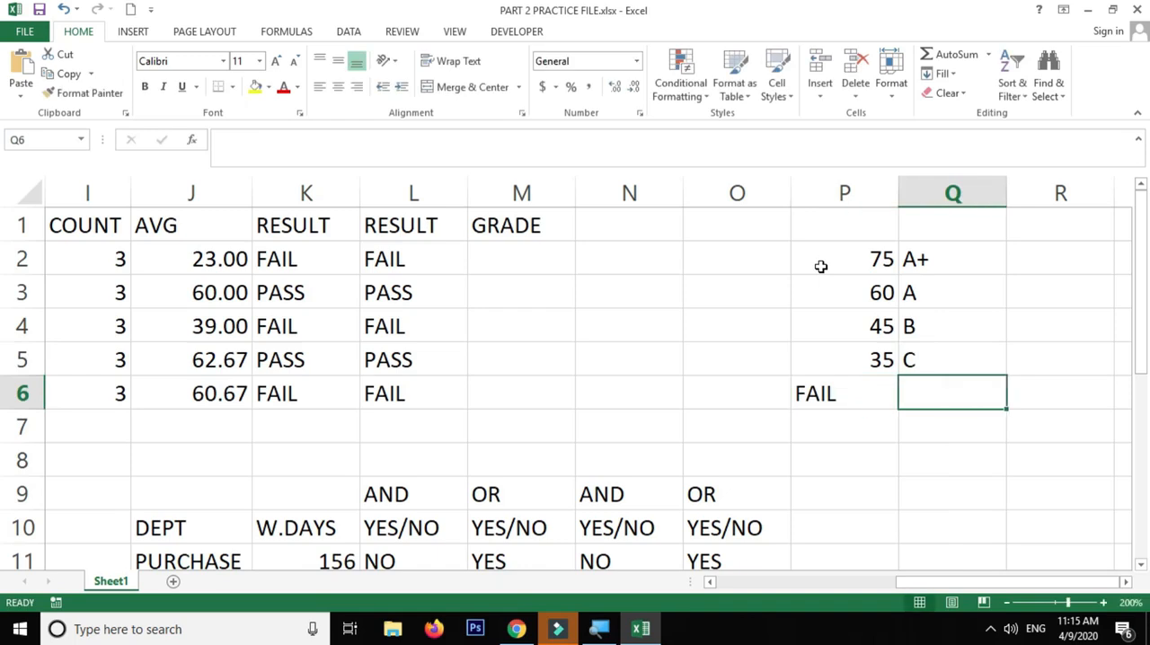
{"action": "type", "text": "D"}
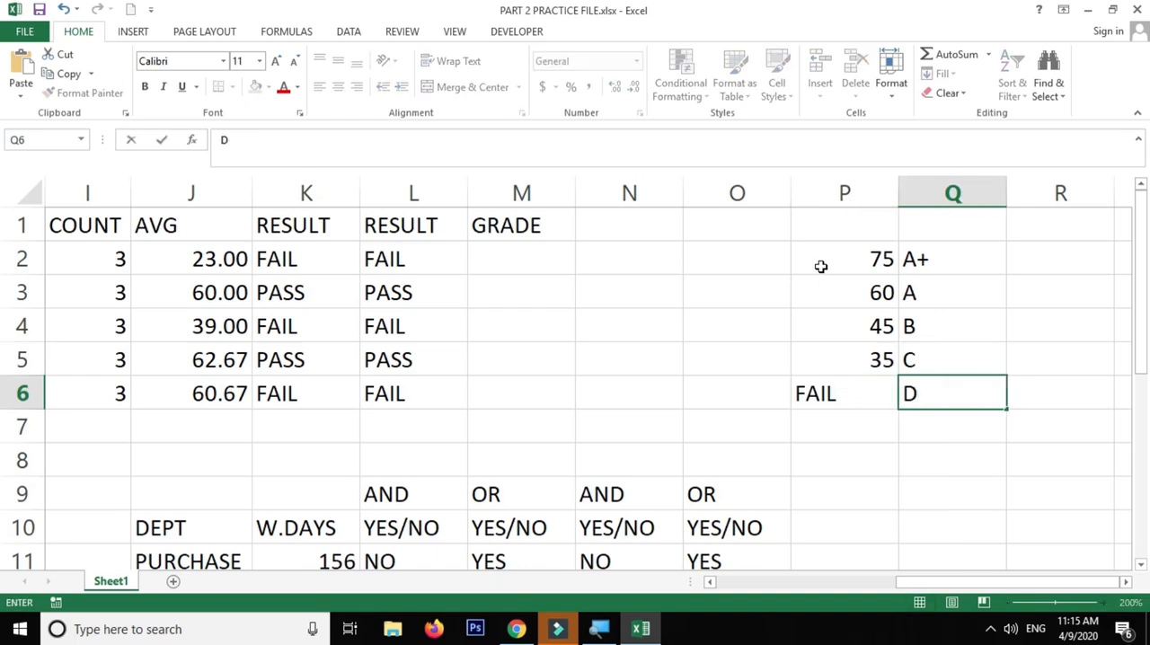
{"action": "key", "text": "BackSpace"}
{"action": "key", "text": "Return"}
Move the FAIL entry from cell P6 to Q6, in line with the grade letters
{"action": "left_click", "coordinate": [856, 383]}
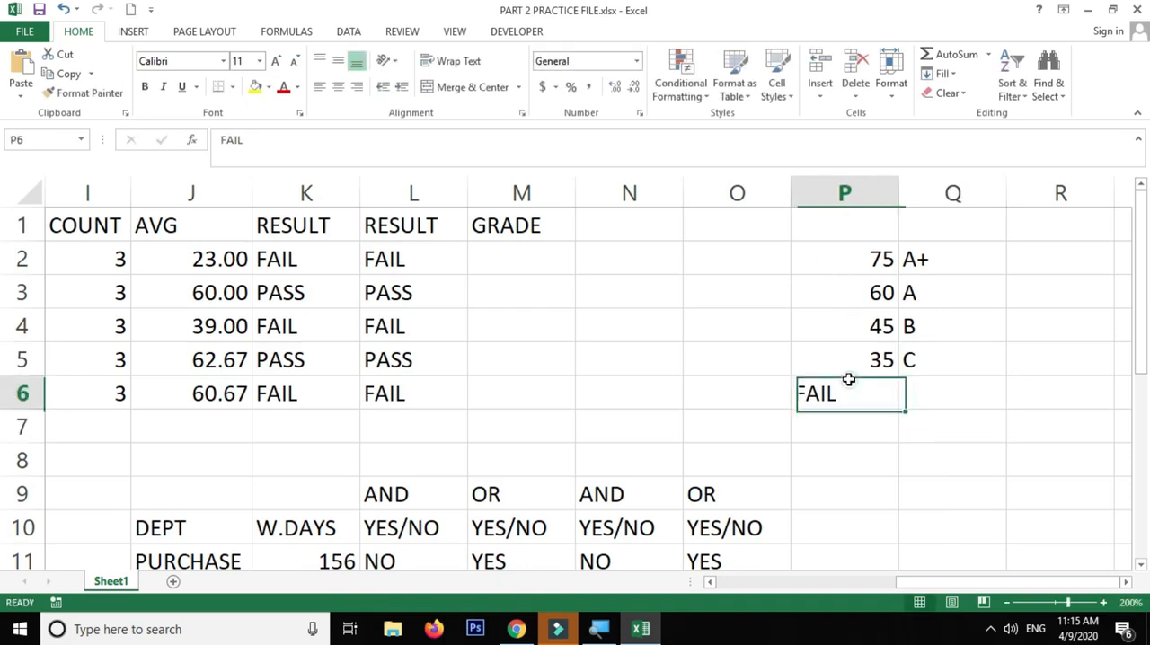
{"action": "left_click", "coordinate": [856, 412]}
{"action": "left_click", "coordinate": [854, 404]}
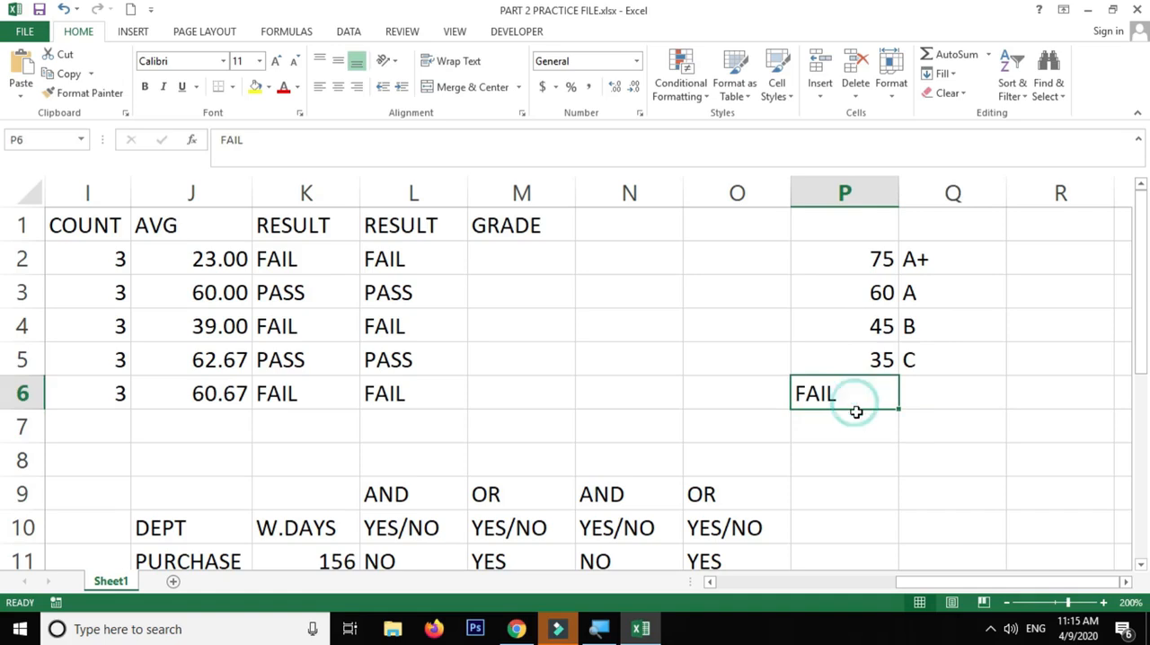
{"action": "left_click_drag", "start_coordinate": [852, 410], "coordinate": [939, 408]}
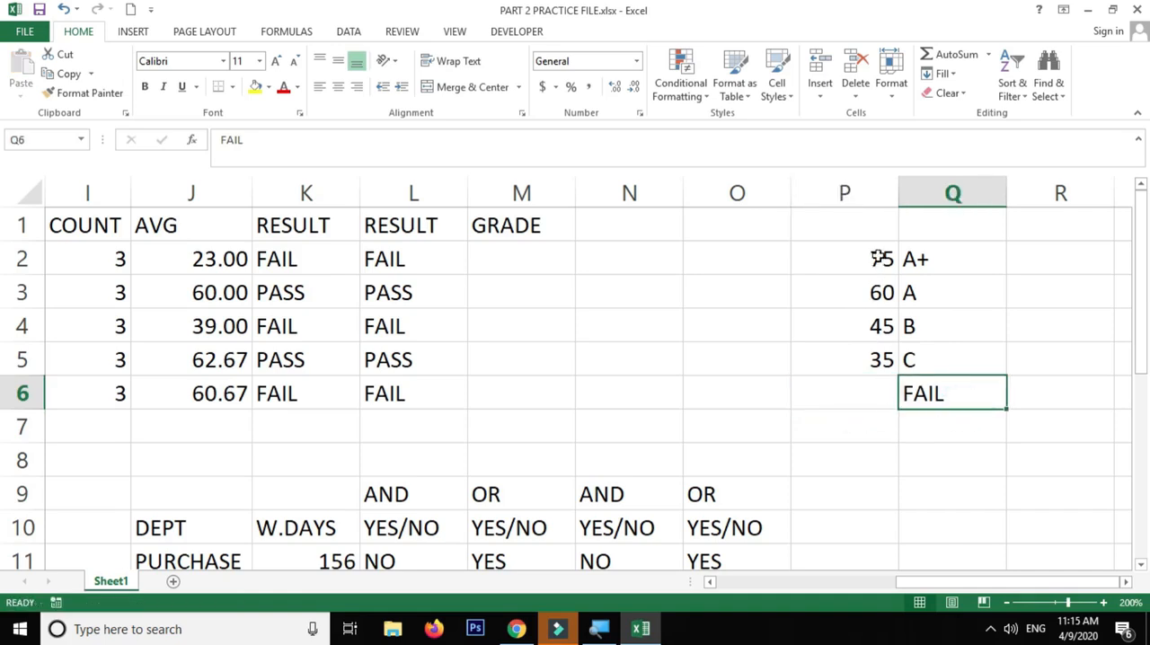
Examine the grade scale in P2:Q6 and the conditions and outcomes of the IF/AND formula in cell L2
{"action": "left_click_drag", "start_coordinate": [879, 258], "coordinate": [928, 386]}
{"action": "left_click", "coordinate": [476, 258]}
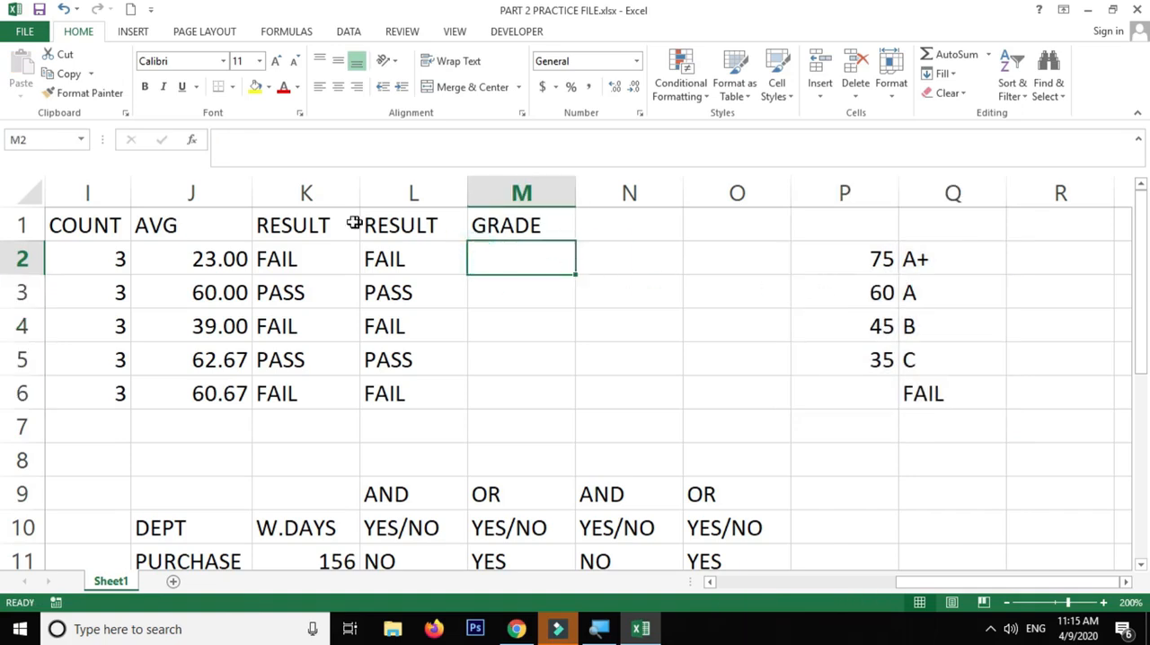
{"action": "double_click", "coordinate": [393, 258]}
{"action": "left_click_drag", "start_coordinate": [452, 259], "coordinate": [763, 259]}
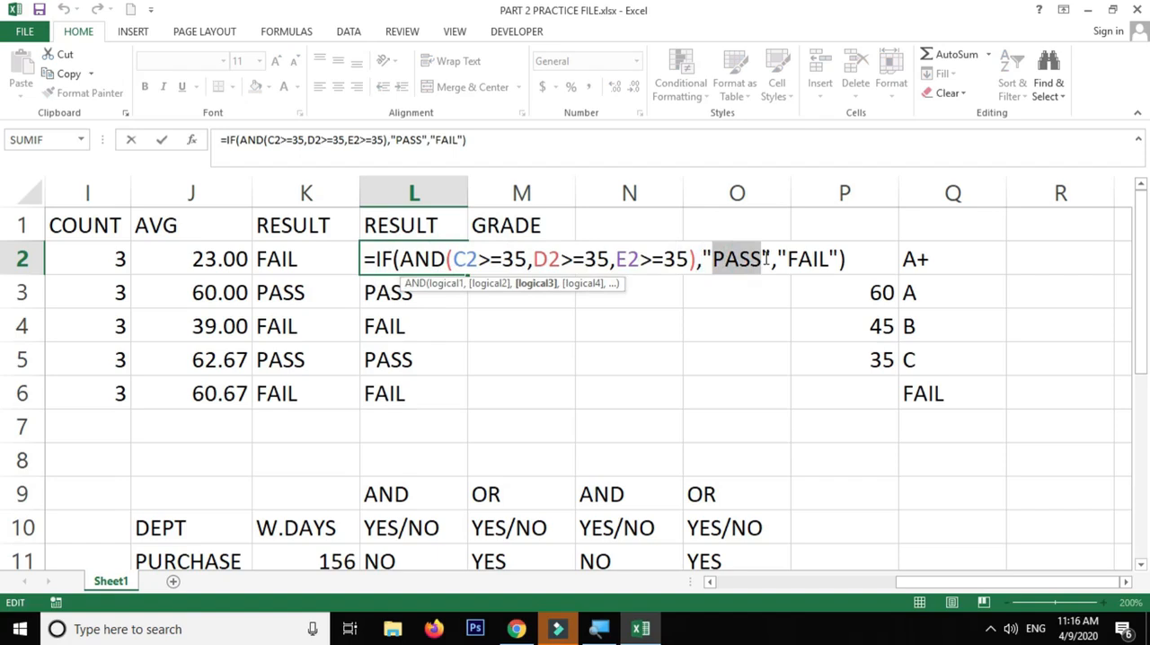
{"action": "left_click", "coordinate": [800, 259]}
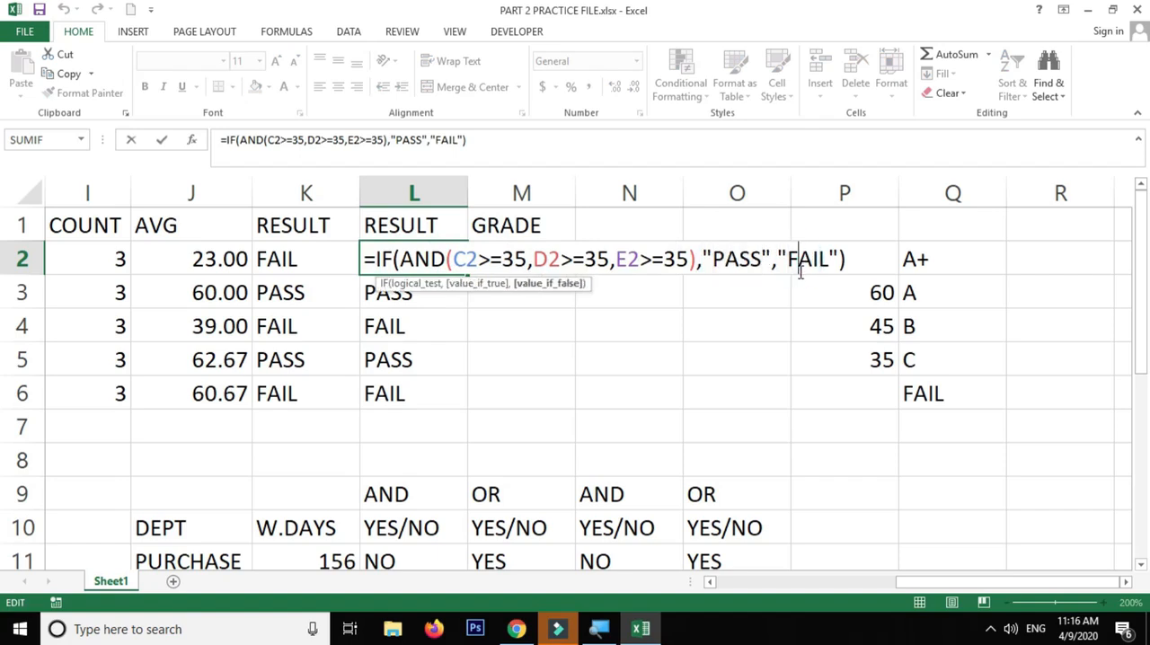
{"action": "key", "text": "Escape"}
{"action": "double_click", "coordinate": [392, 258]}
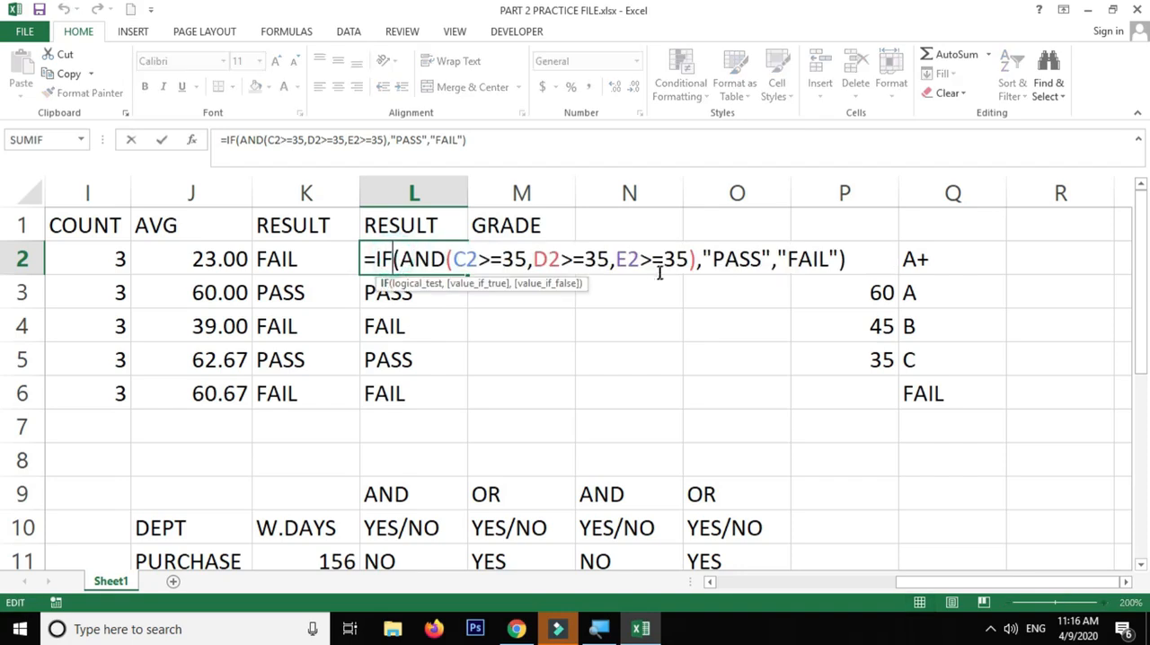
{"action": "left_click_drag", "start_coordinate": [467, 260], "coordinate": [673, 260]}
{"action": "key", "text": "Escape"}
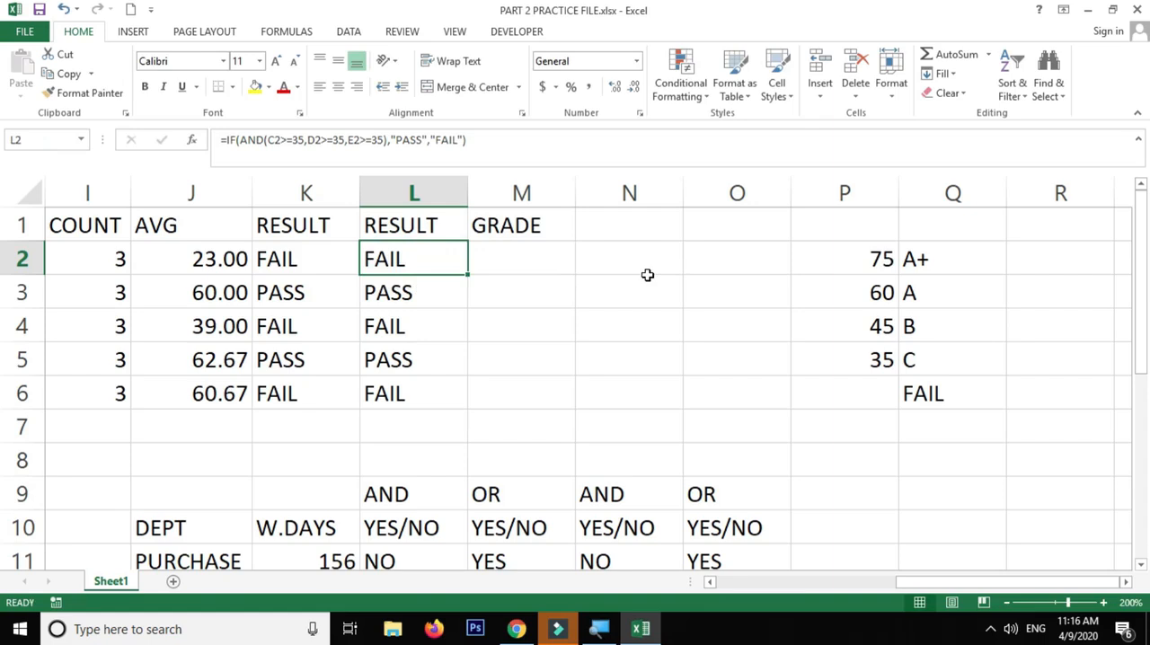
{"action": "double_click", "coordinate": [446, 263]}
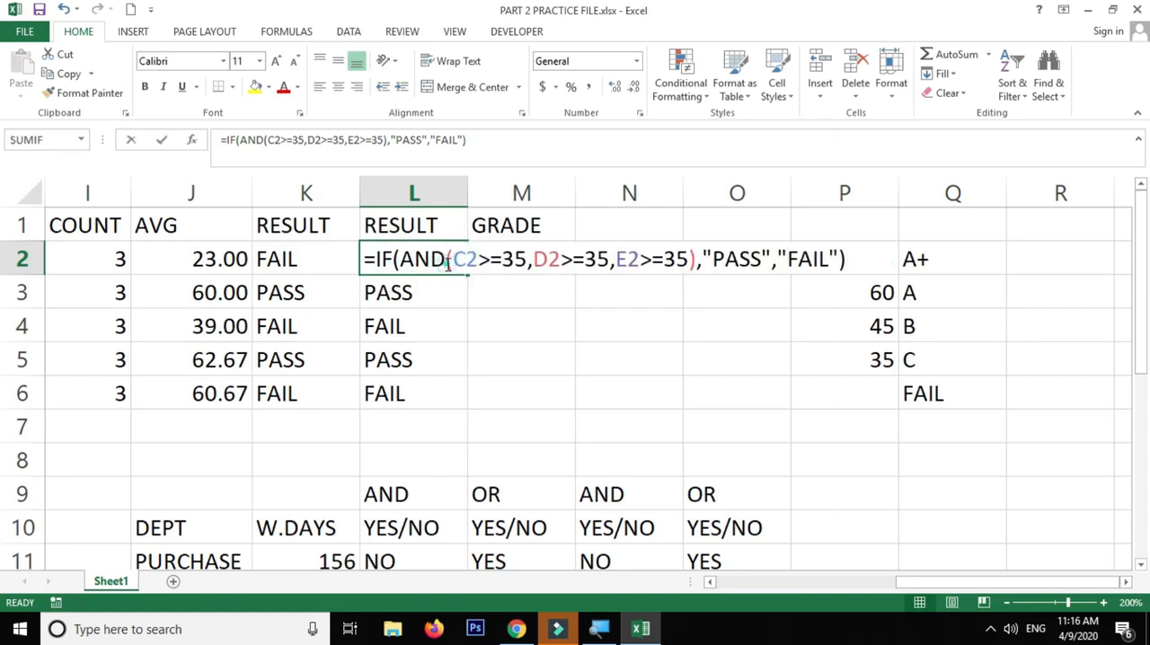
{"action": "left_click", "coordinate": [411, 260]}
{"action": "key", "text": "Escape"}
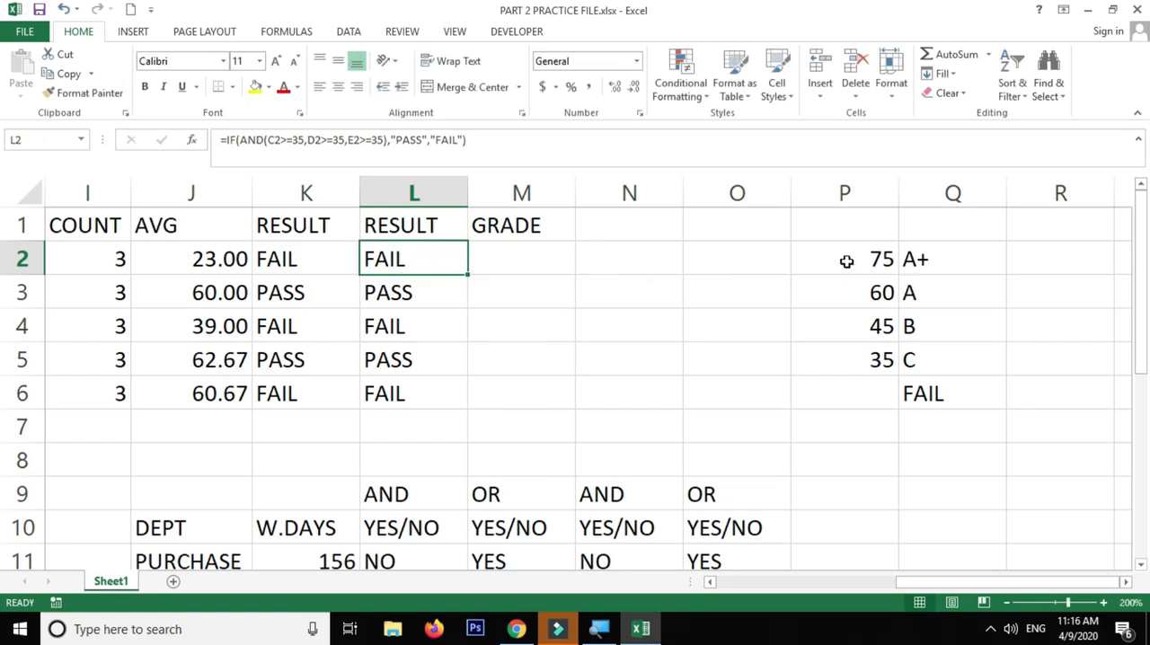
Head the threshold values of the grade scale with PER% in cell P1
{"action": "left_click", "coordinate": [847, 259]}
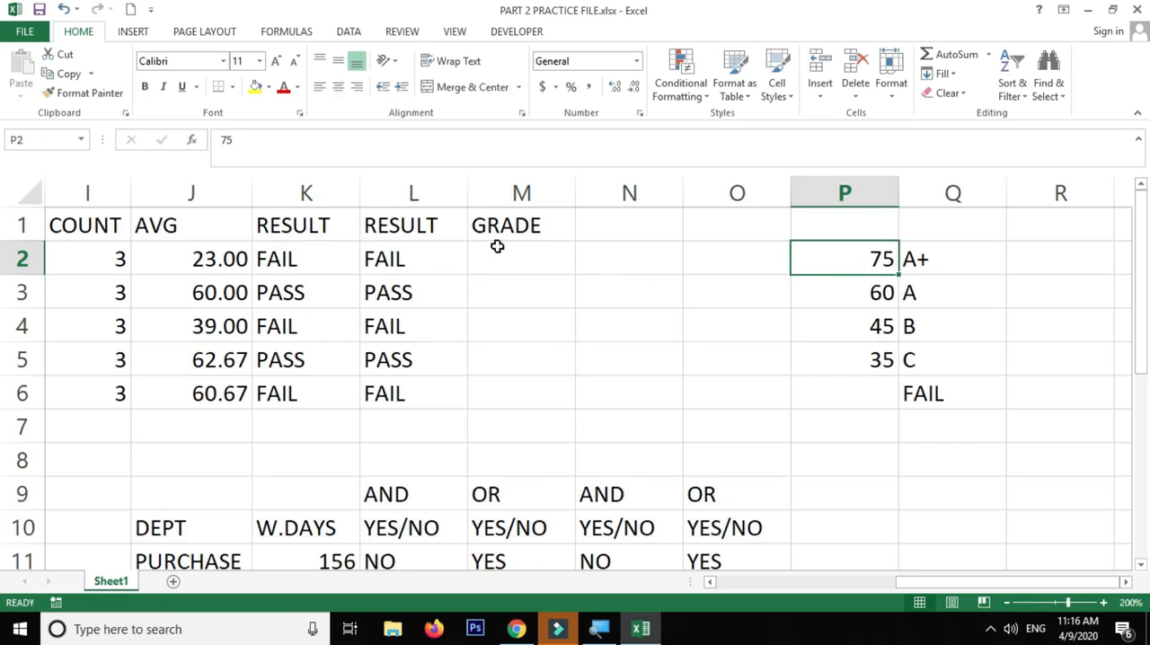
{"action": "left_click_drag", "start_coordinate": [869, 259], "coordinate": [867, 395]}
{"action": "left_click", "coordinate": [869, 228]}
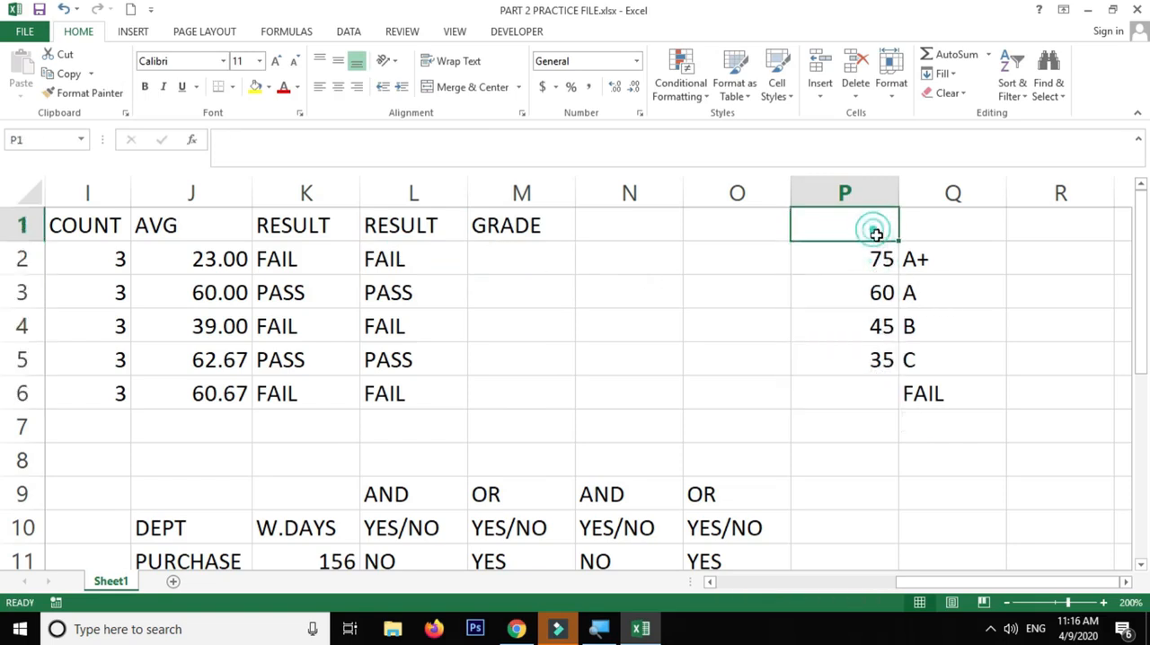
{"action": "type", "text": "PER%"}
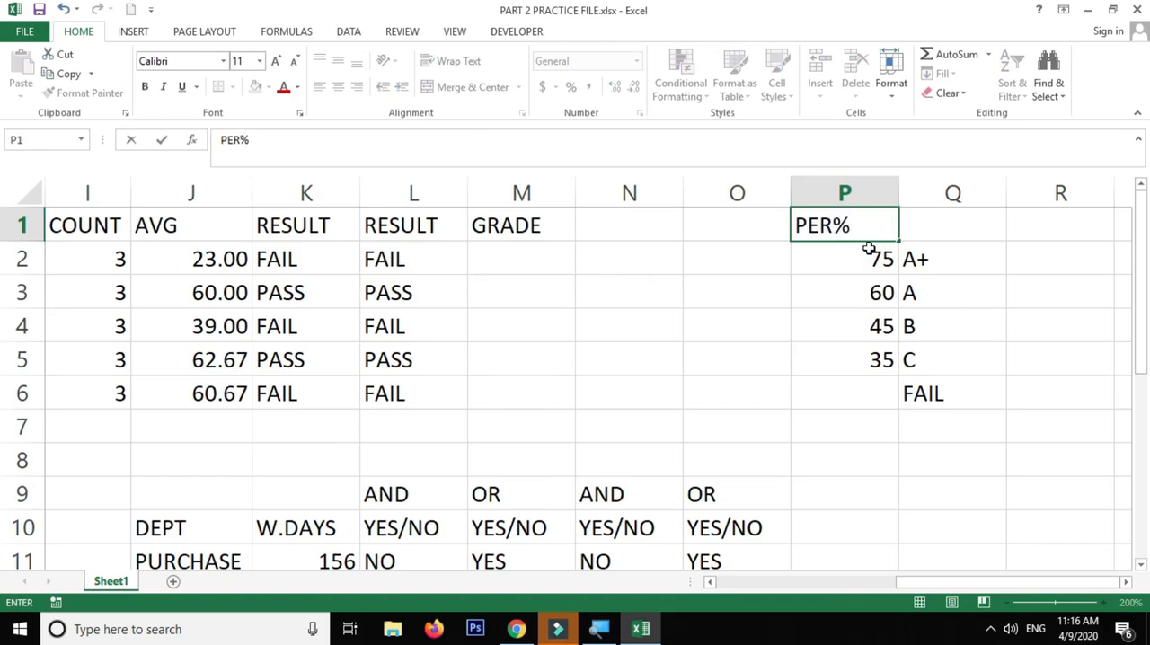
{"action": "key", "text": "Return"}
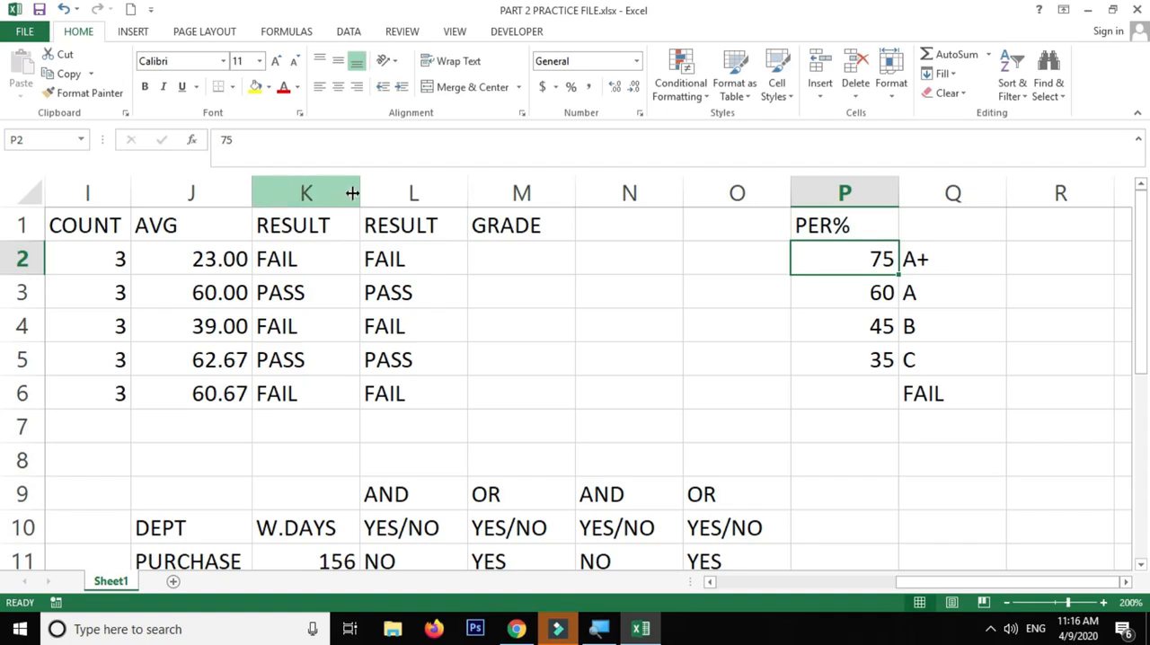
Insert a new column between AVG and the first RESULT column and head it %AGE in K1
{"action": "right_click", "coordinate": [306, 194]}
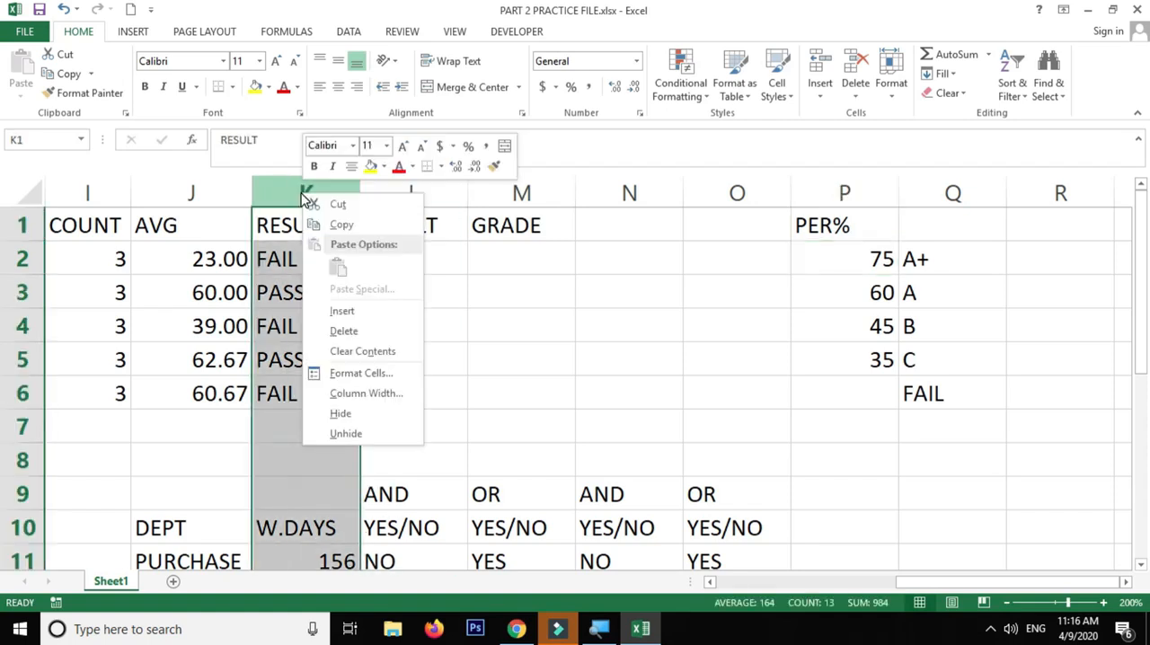
{"action": "left_click", "coordinate": [343, 312]}
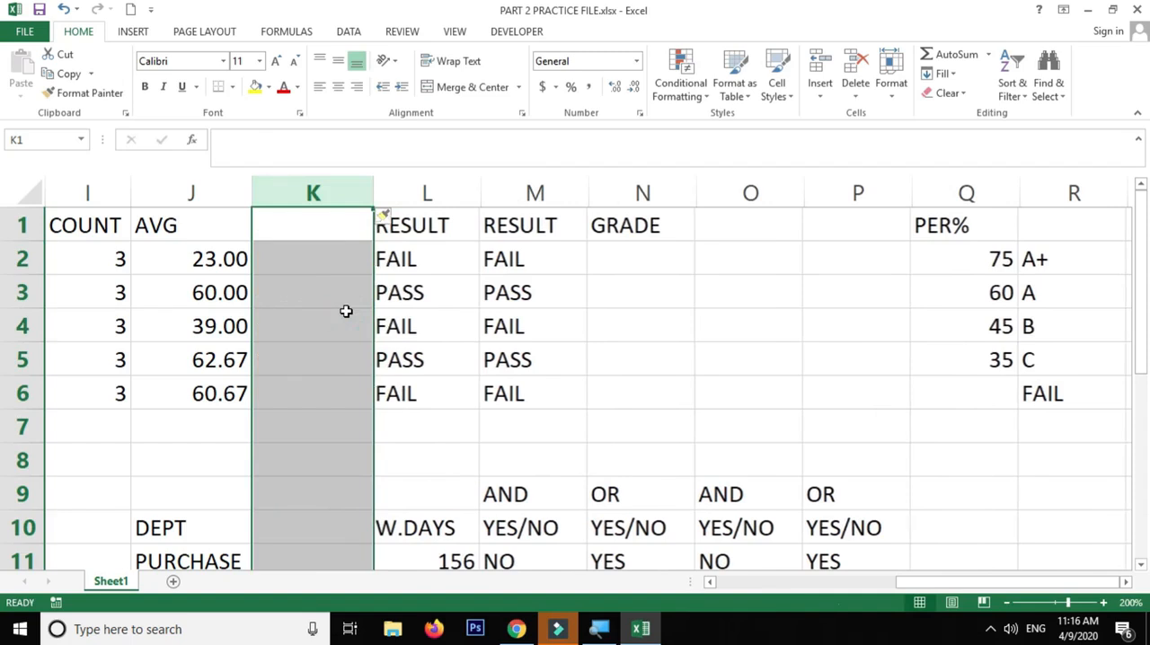
{"action": "left_click", "coordinate": [319, 259]}
{"action": "left_click", "coordinate": [309, 213]}
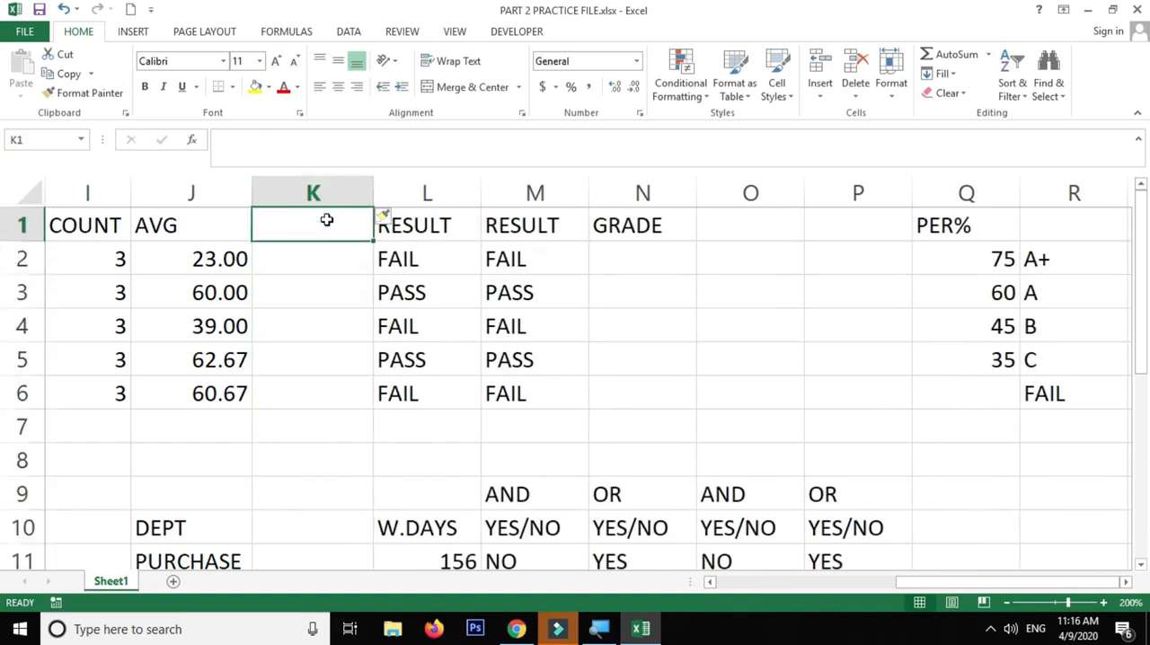
{"action": "type", "text": "P"}
{"action": "key", "text": "BackSpace"}
{"action": "type", "text": "%AGE"}
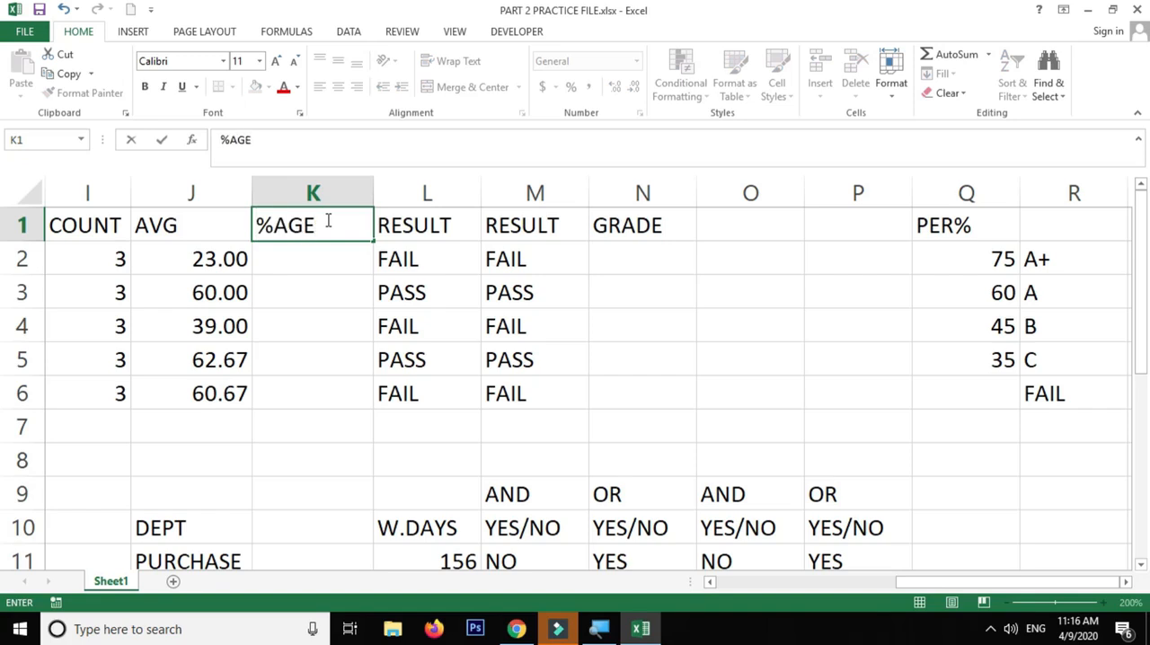
{"action": "key", "text": "Return"}
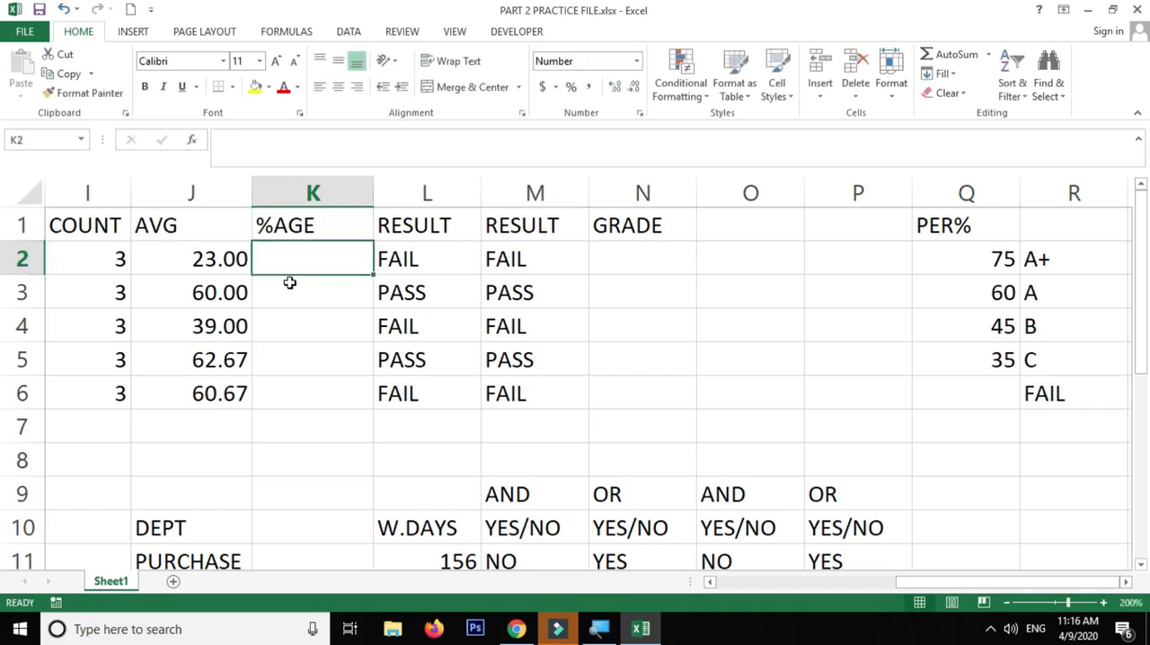
Calculate the first student's percentage in K2 with the formula =F2/300*100
{"action": "left_click_drag", "start_coordinate": [272, 313], "coordinate": [143, 326]}
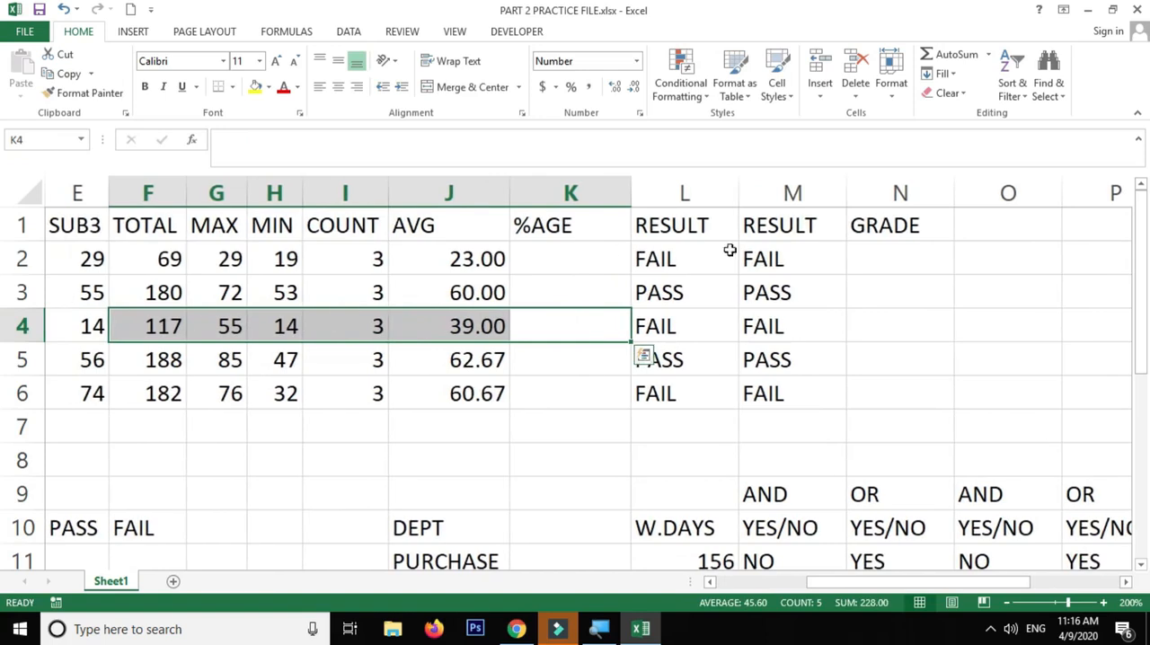
{"action": "left_click", "coordinate": [592, 261]}
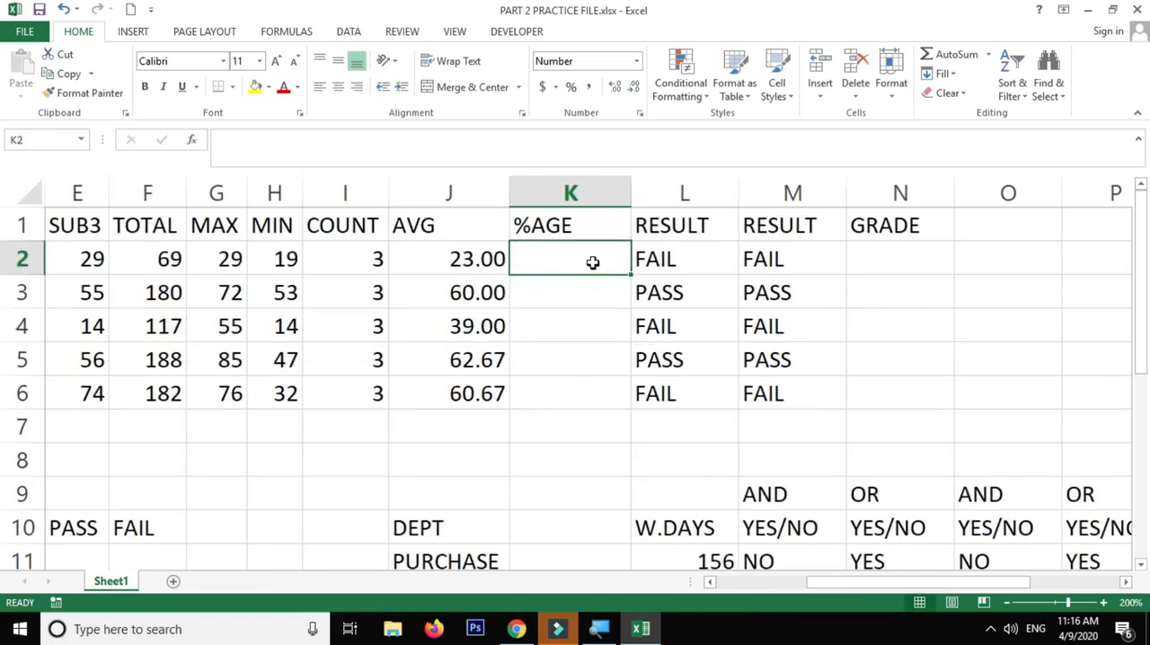
{"action": "type", "text": "="}
{"action": "left_click", "coordinate": [169, 259]}
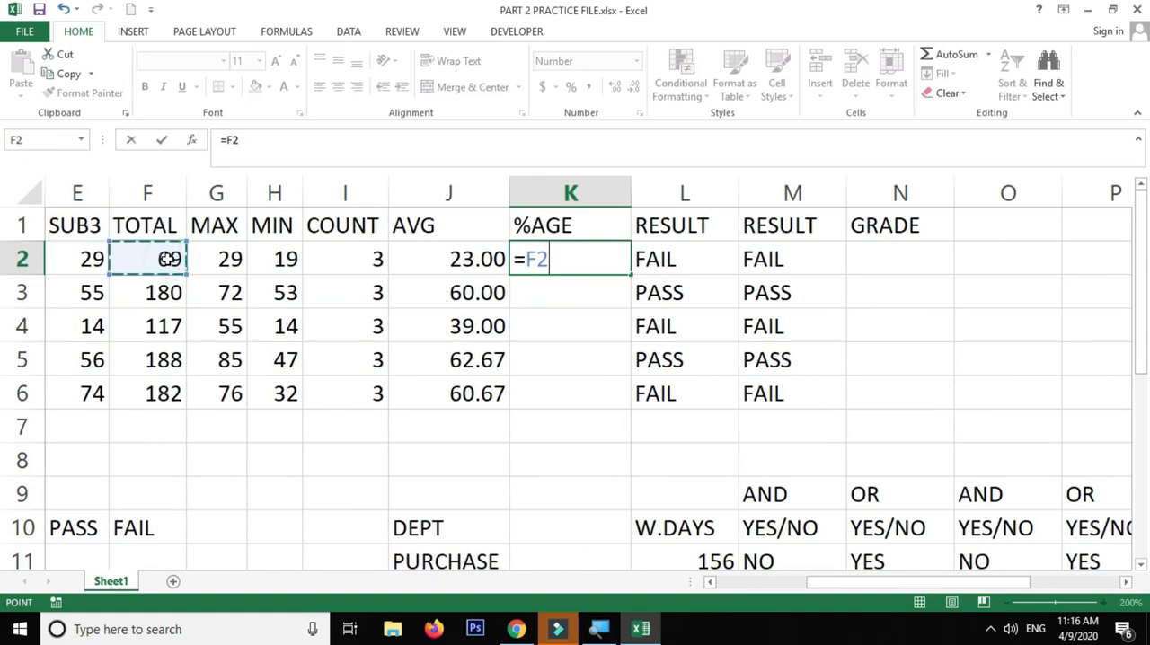
{"action": "type", "text": "/"}
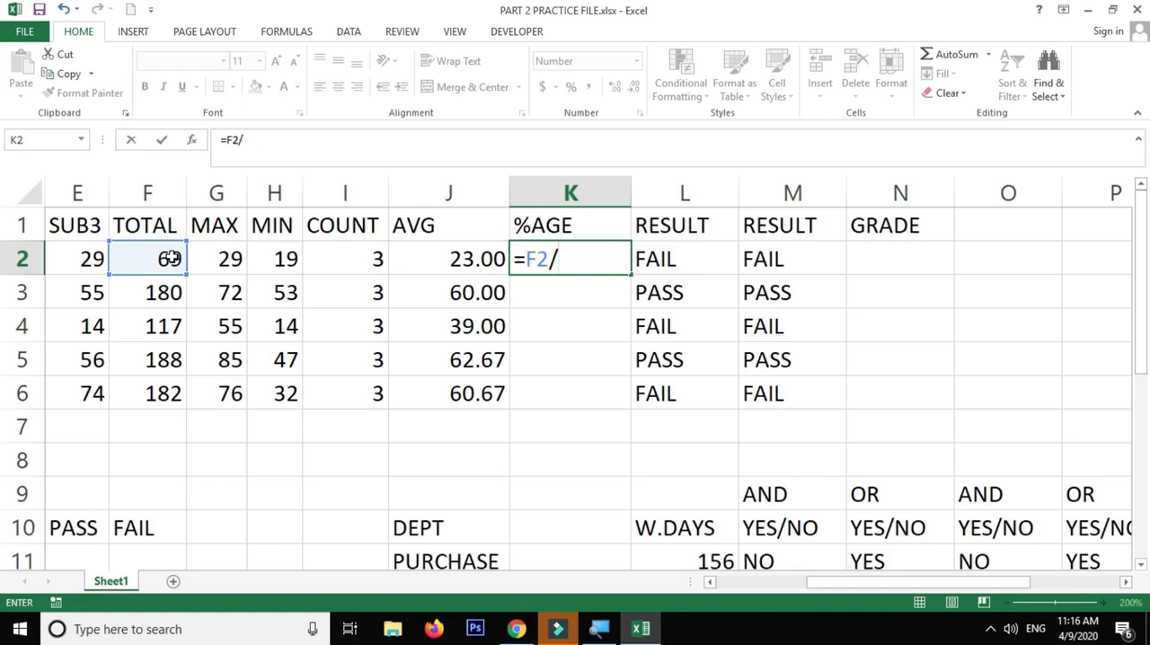
{"action": "type", "text": "300"}
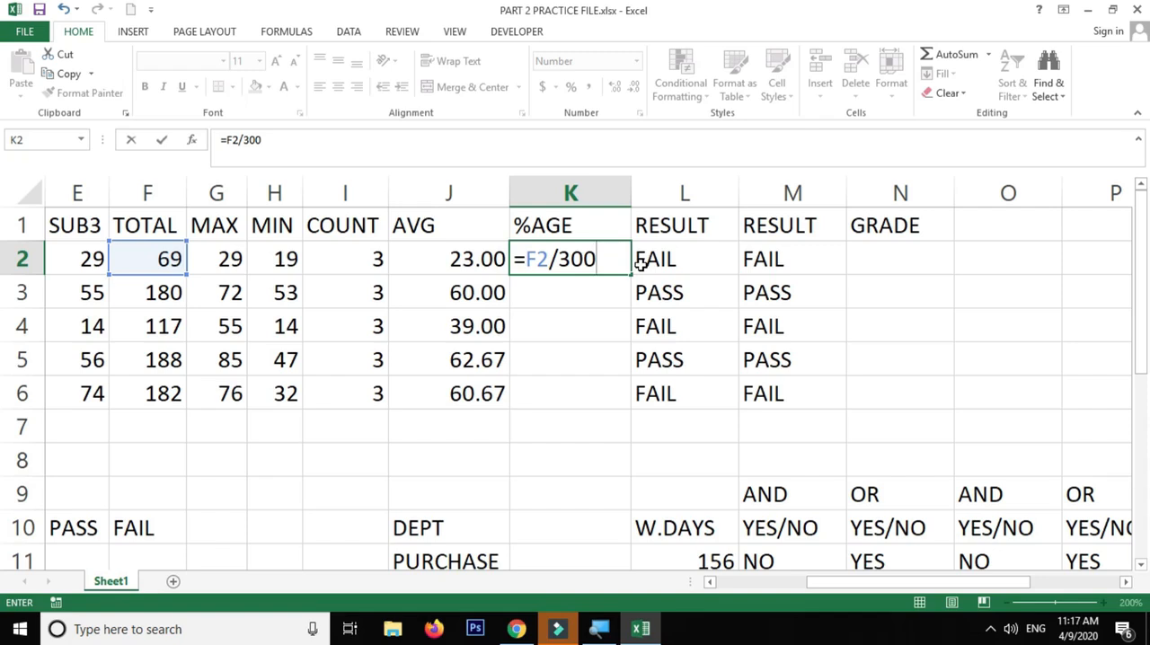
{"action": "type", "text": "*100"}
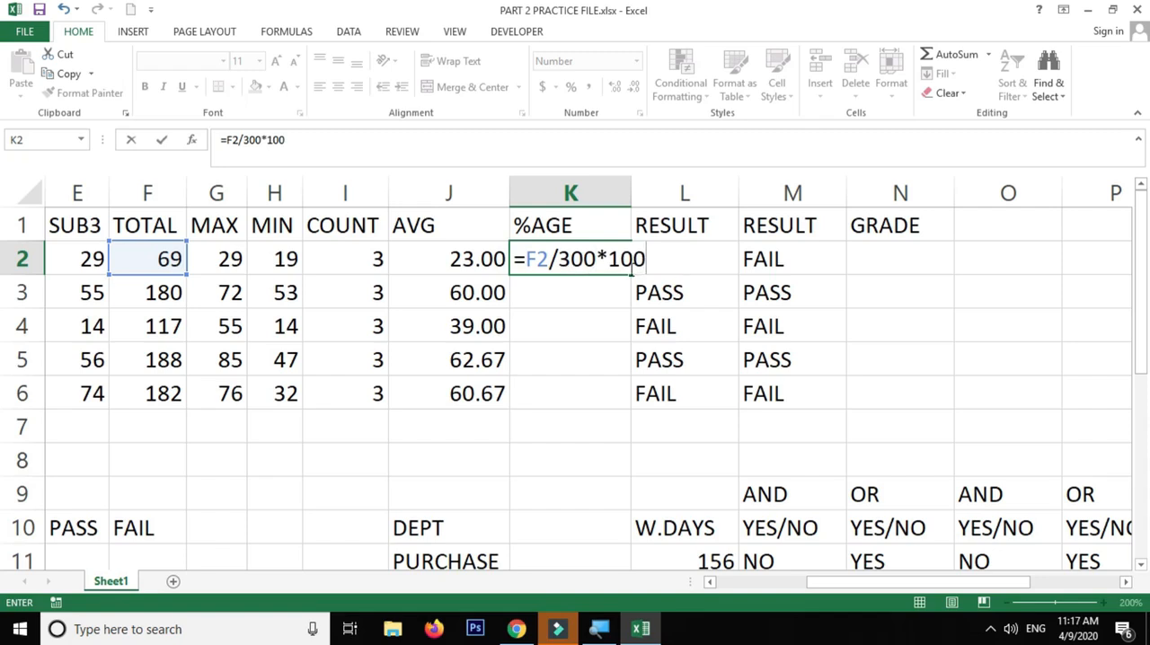
{"action": "key", "text": "Return"}
Fill the percentage formula from K2 down to K6 and widen column K
{"action": "left_click", "coordinate": [600, 267]}
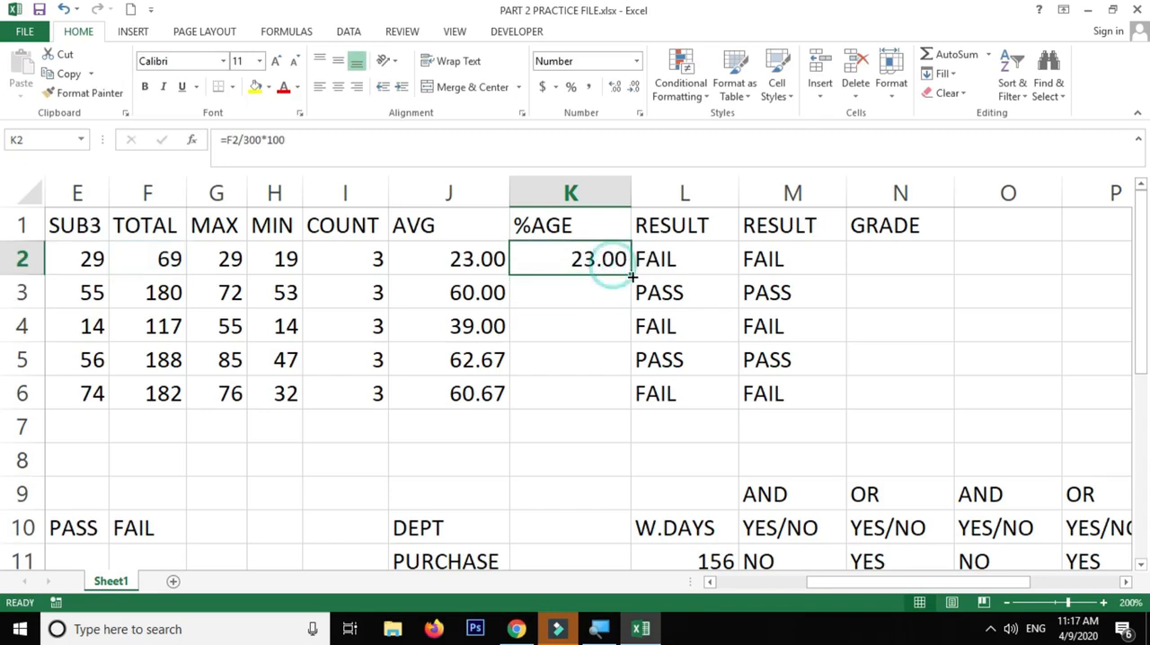
{"action": "double_click", "coordinate": [630, 274]}
{"action": "left_click_drag", "start_coordinate": [630, 192], "coordinate": [669, 193]}
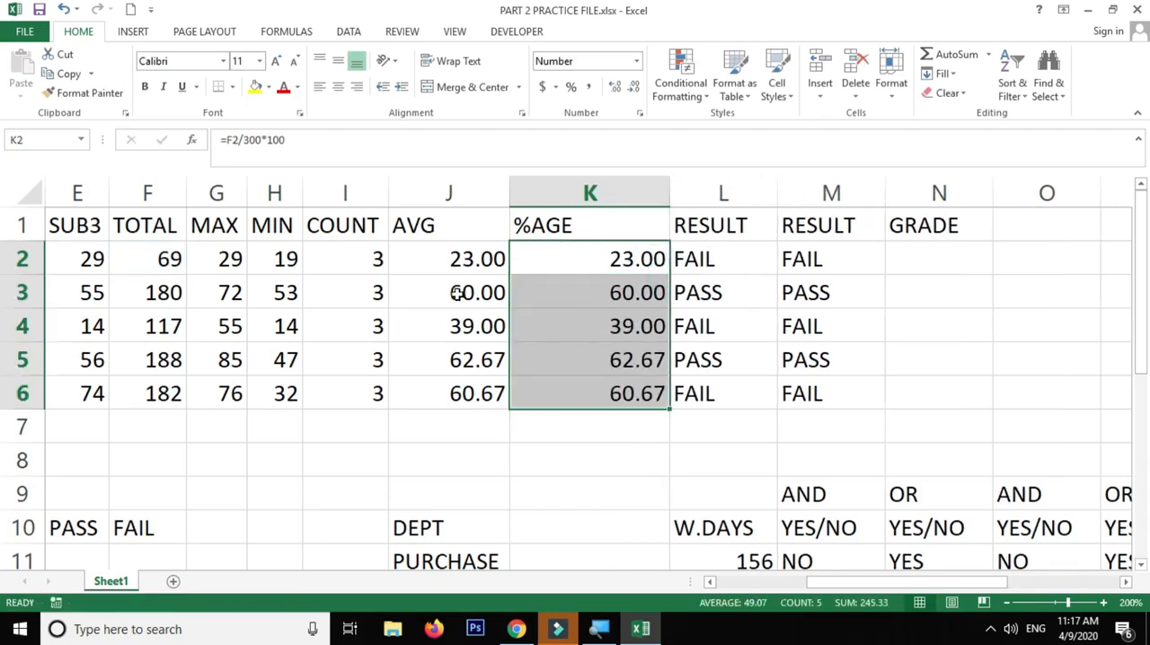
Compare the AVG values with the %AGE values and examine the subject marks they are based on
{"action": "left_click_drag", "start_coordinate": [452, 259], "coordinate": [449, 344]}
{"action": "left_click", "coordinate": [449, 360]}
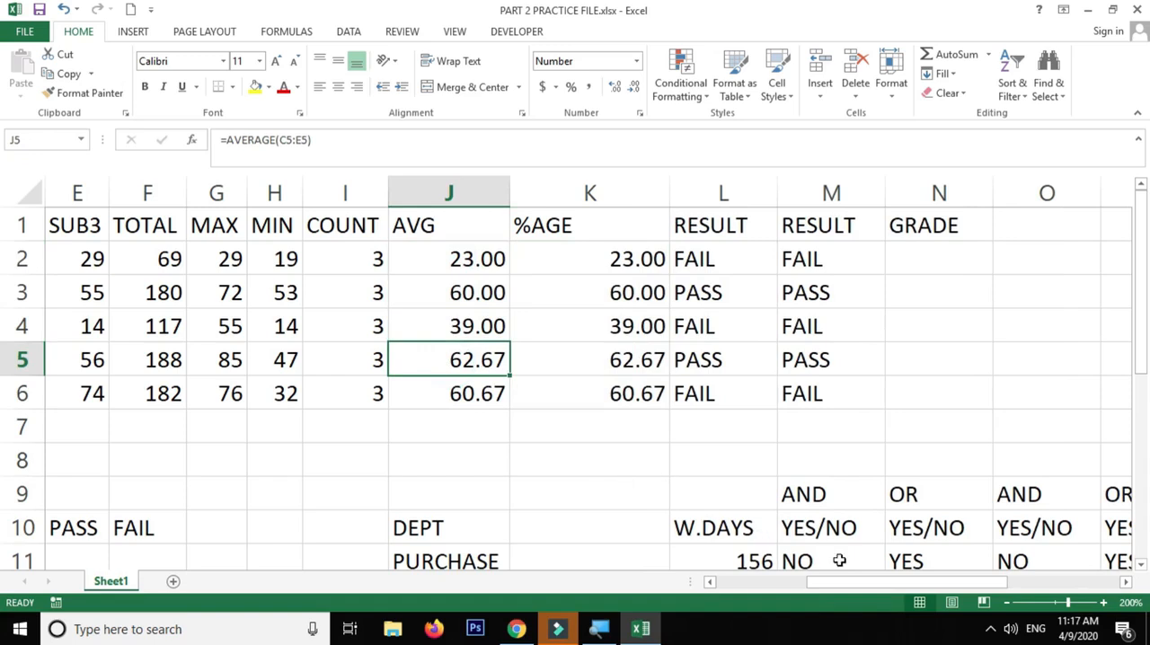
{"action": "left_click_drag", "start_coordinate": [862, 585], "coordinate": [789, 586]}
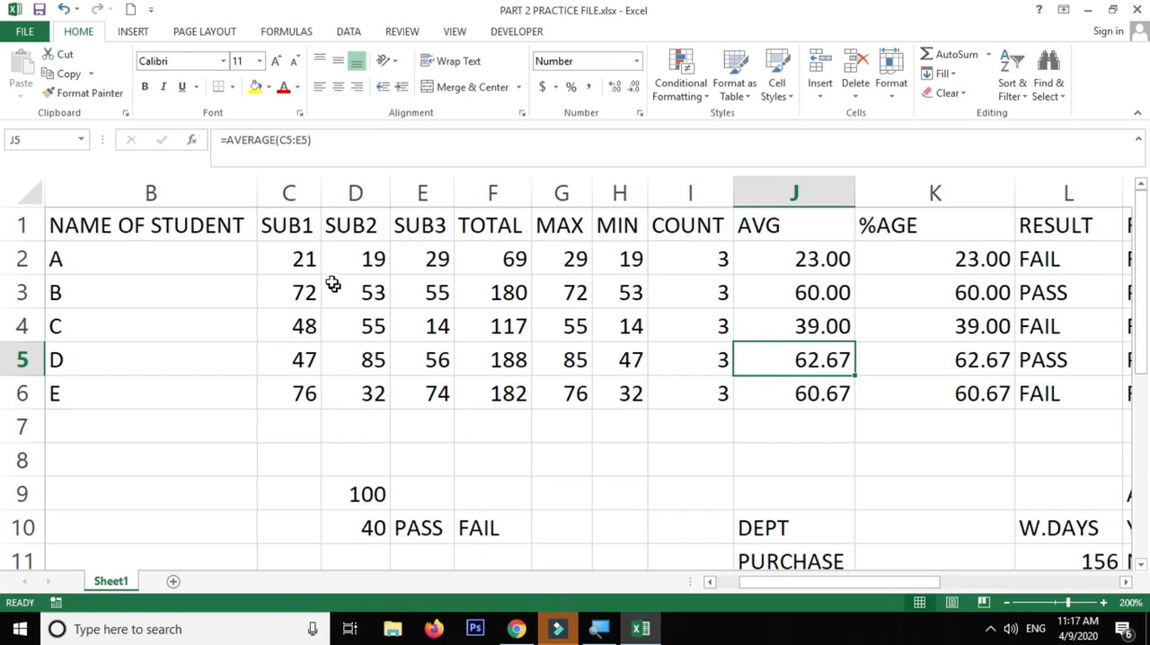
{"action": "left_click_drag", "start_coordinate": [295, 261], "coordinate": [430, 259]}
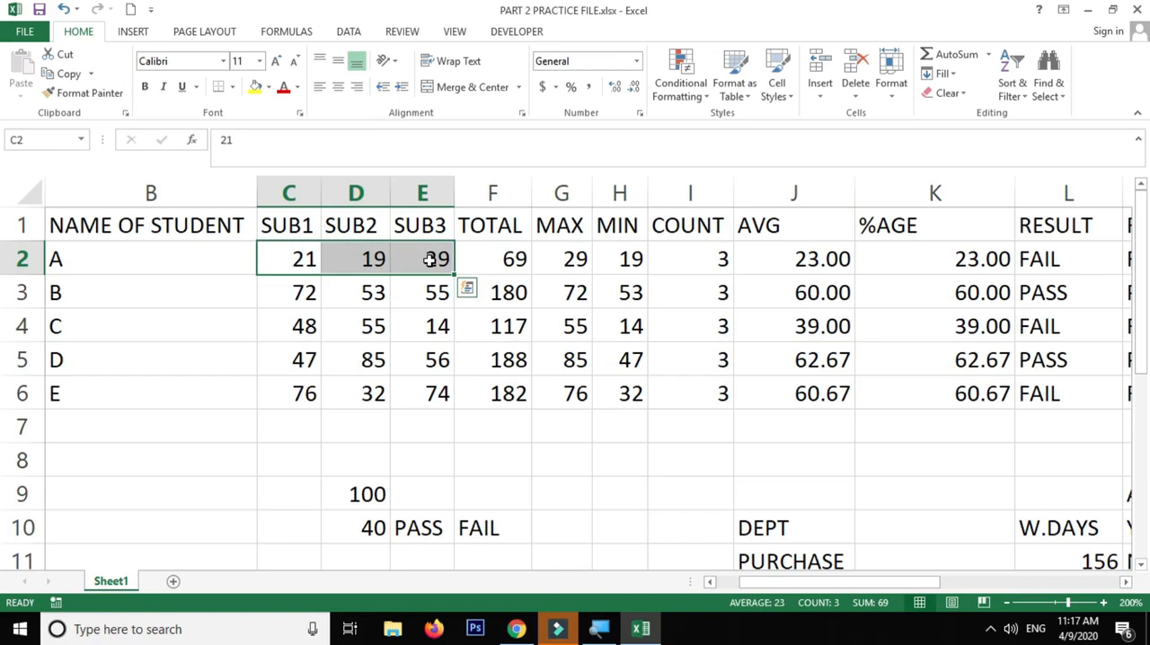
{"action": "left_click", "coordinate": [271, 258]}
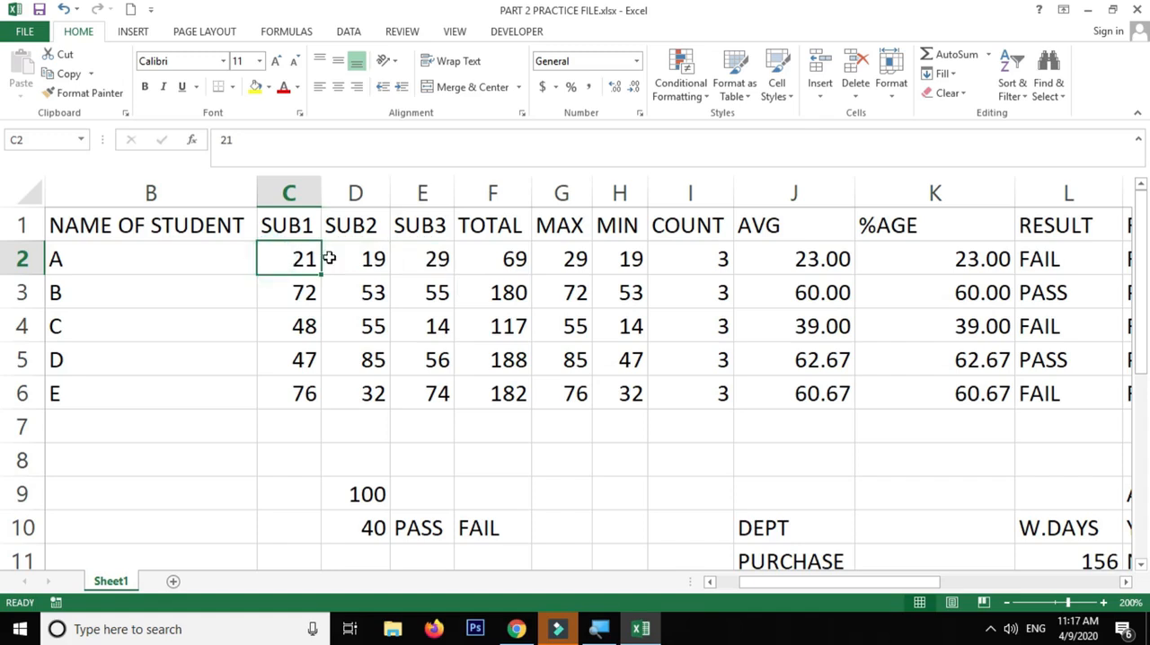
{"action": "left_click_drag", "start_coordinate": [291, 259], "coordinate": [324, 391]}
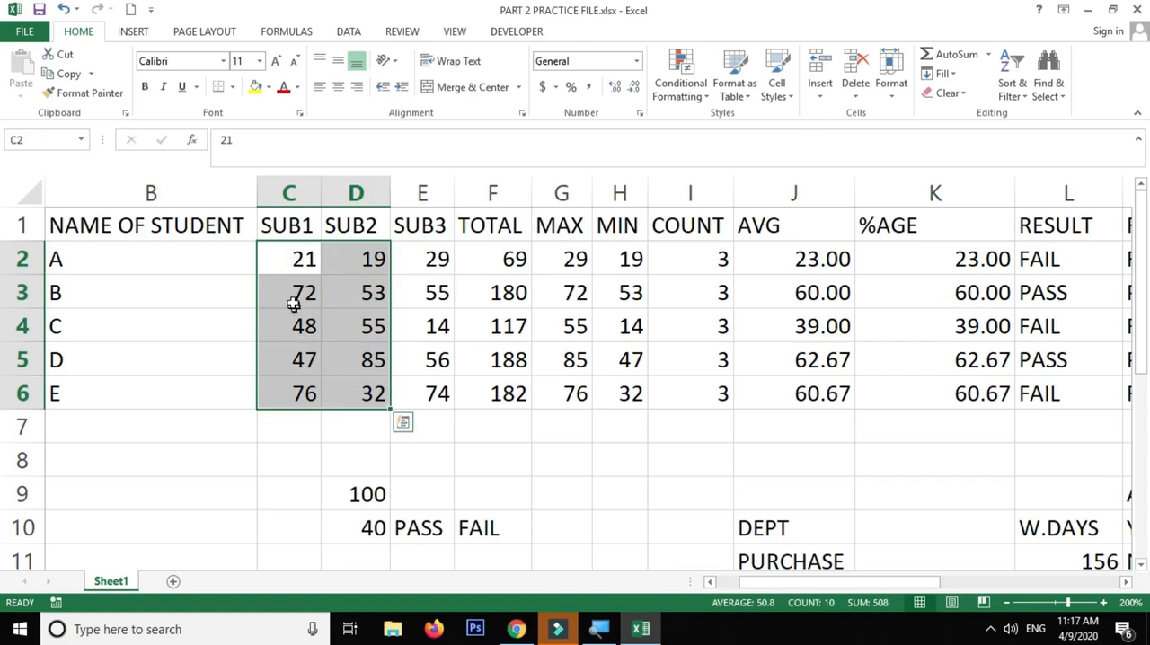
Change student A's marks to 140 in SUB1, 99 in SUB2 and 98 in SUB3
{"action": "left_click", "coordinate": [295, 269]}
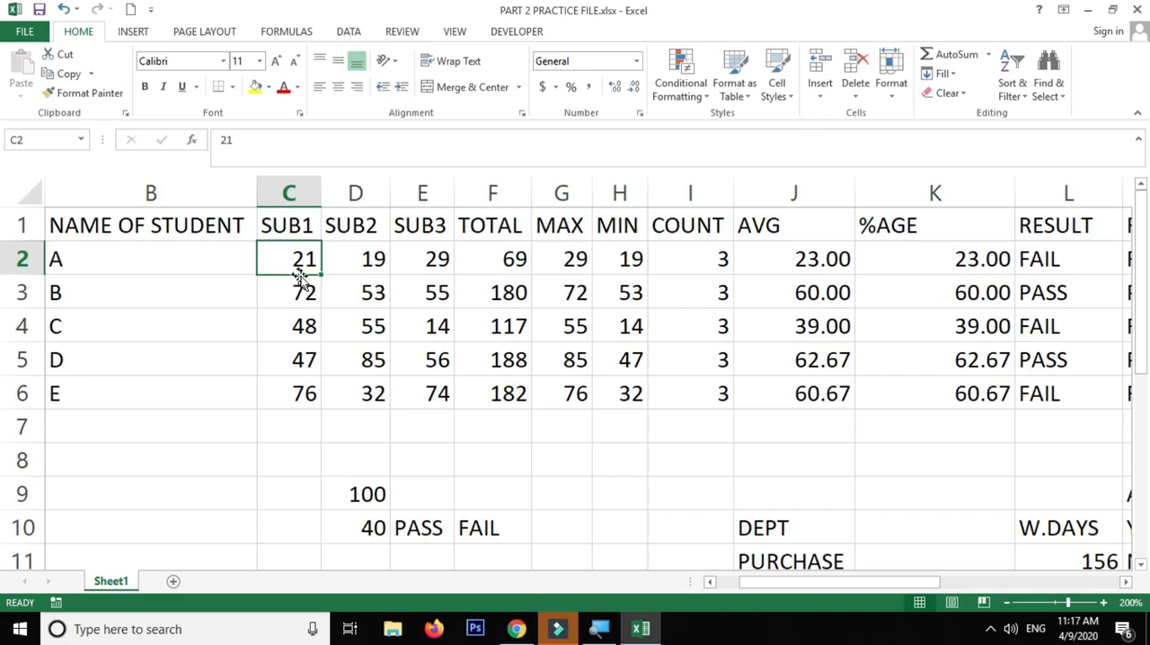
{"action": "type", "text": "140"}
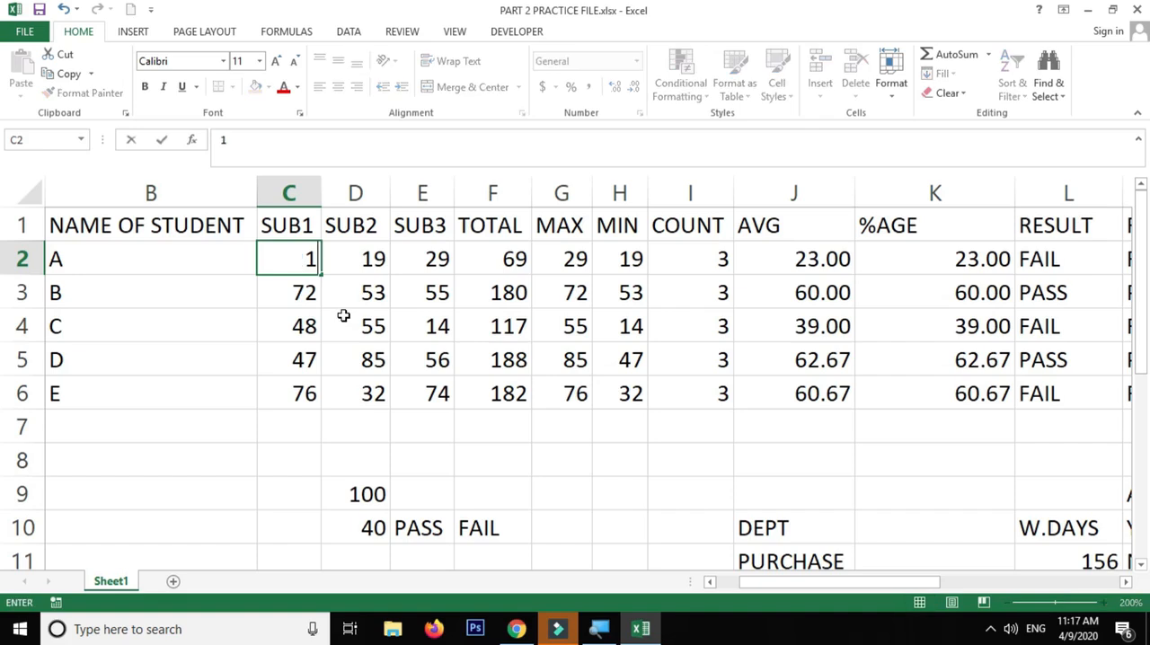
{"action": "left_click", "coordinate": [377, 268]}
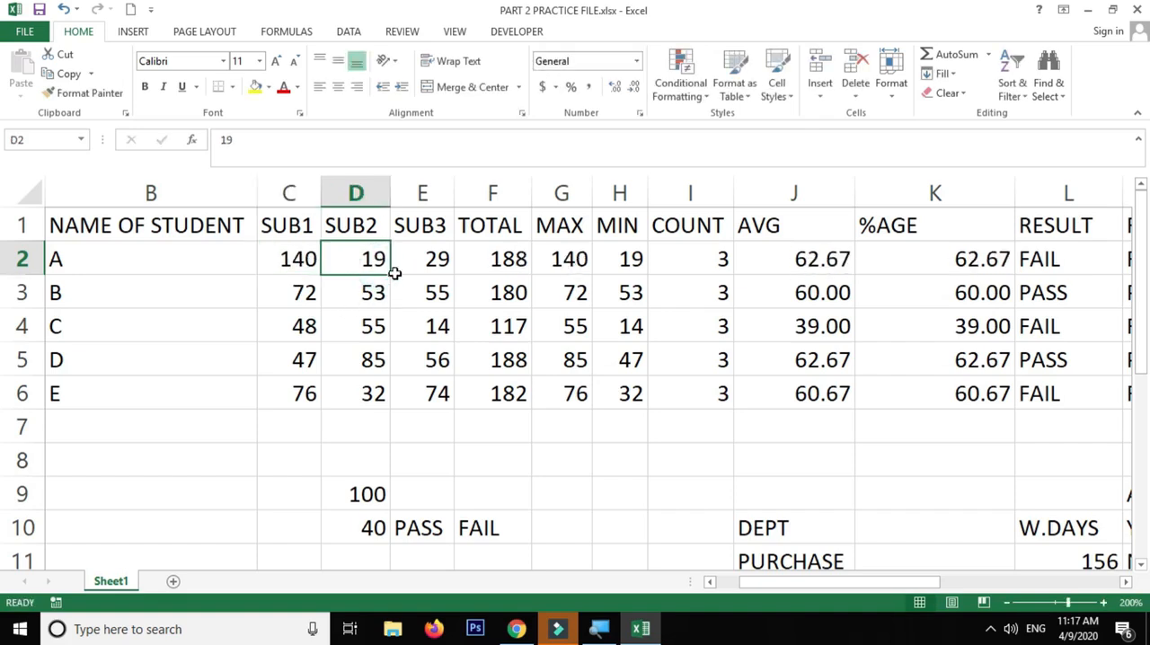
{"action": "type", "text": "99"}
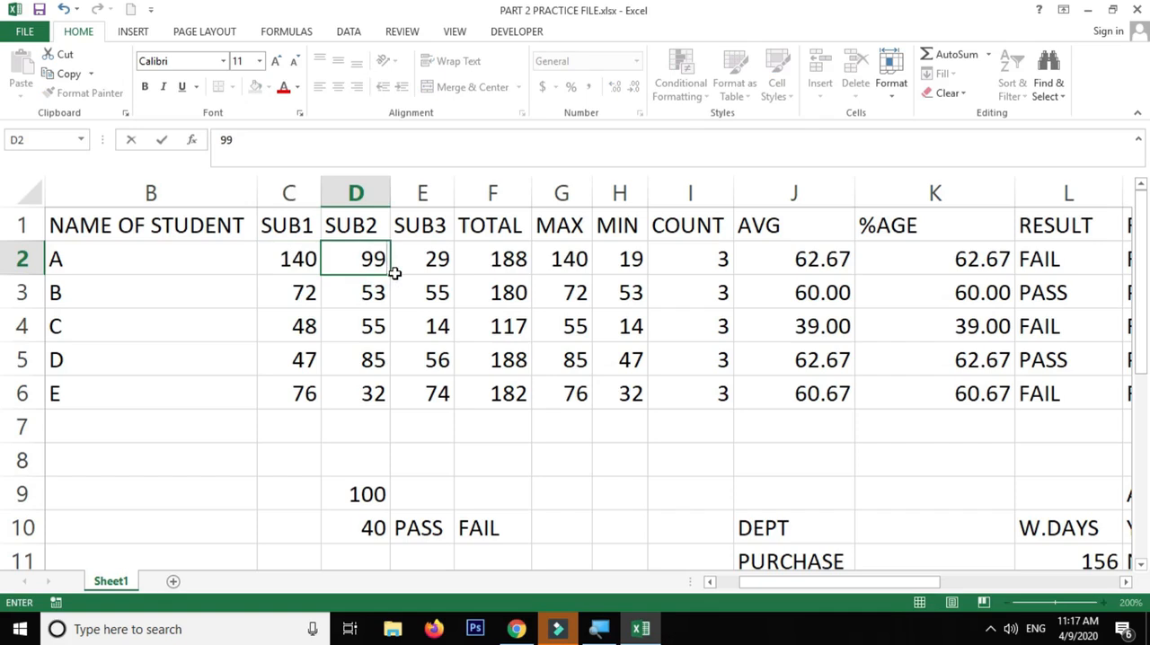
{"action": "left_click", "coordinate": [395, 273]}
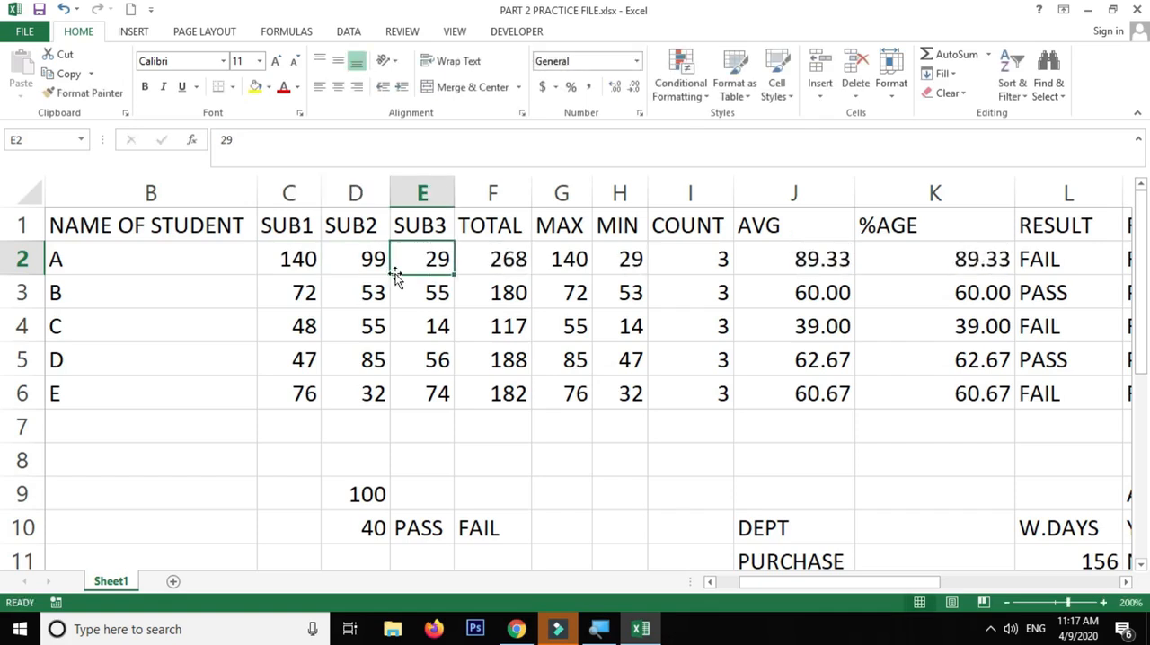
{"action": "type", "text": "98"}
{"action": "left_click", "coordinate": [396, 278]}
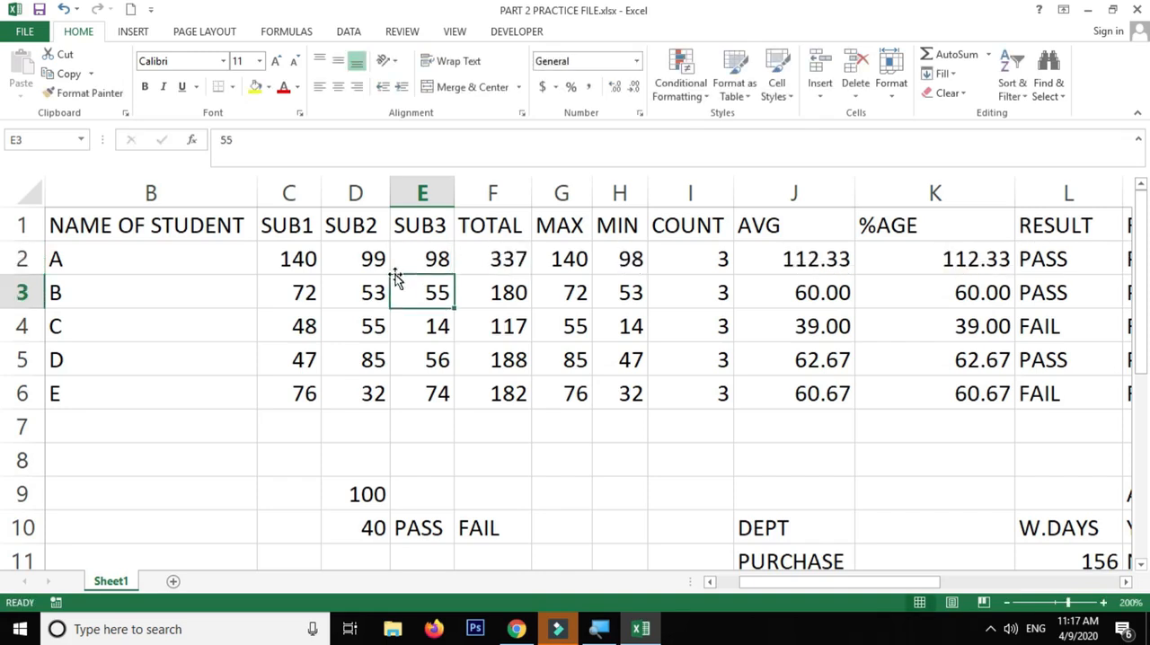
Check student A's marks, total and average, and change the percentage formula in K2 to =F2/350*100
{"action": "left_click_drag", "start_coordinate": [297, 259], "coordinate": [418, 258]}
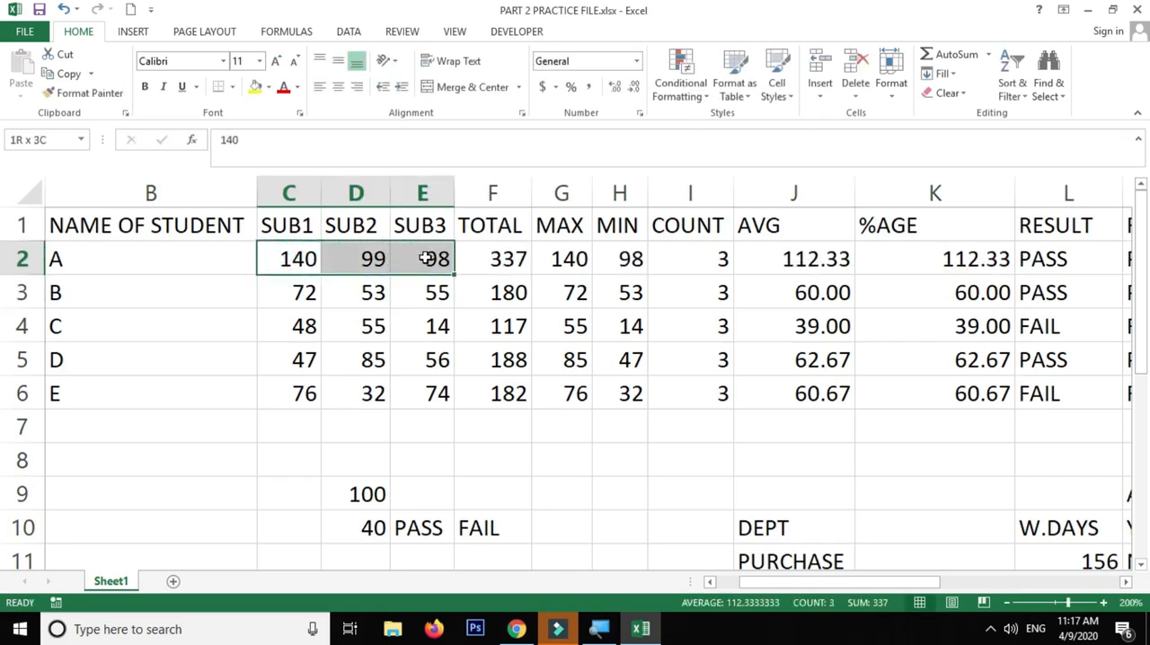
{"action": "left_click", "coordinate": [508, 259]}
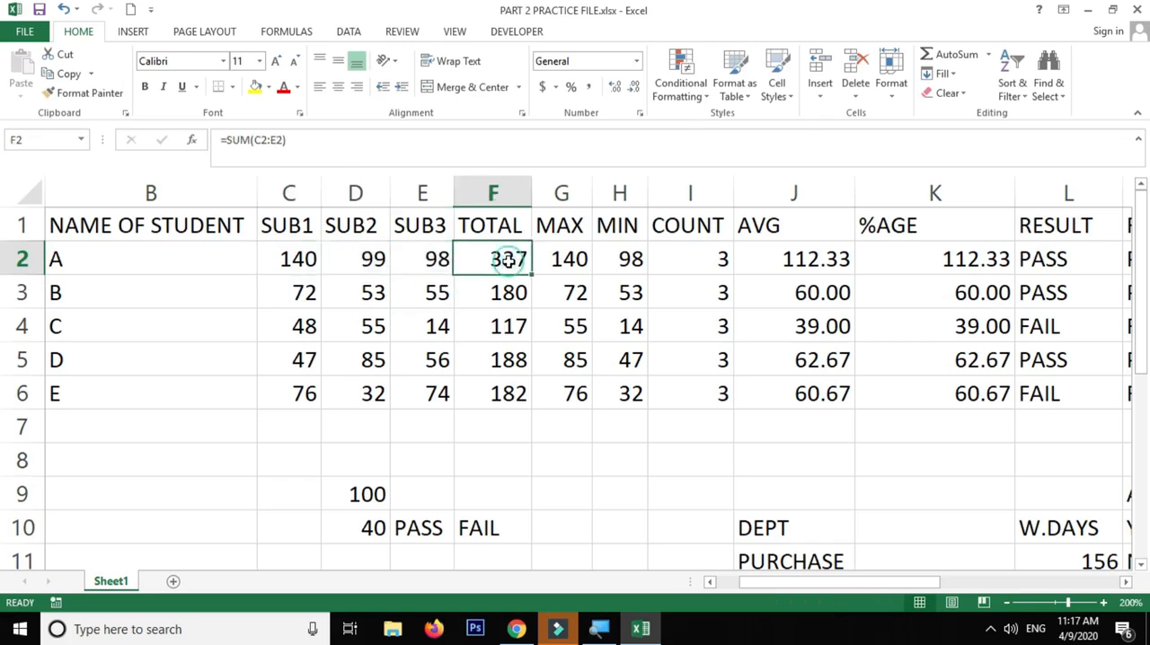
{"action": "left_click", "coordinate": [819, 263]}
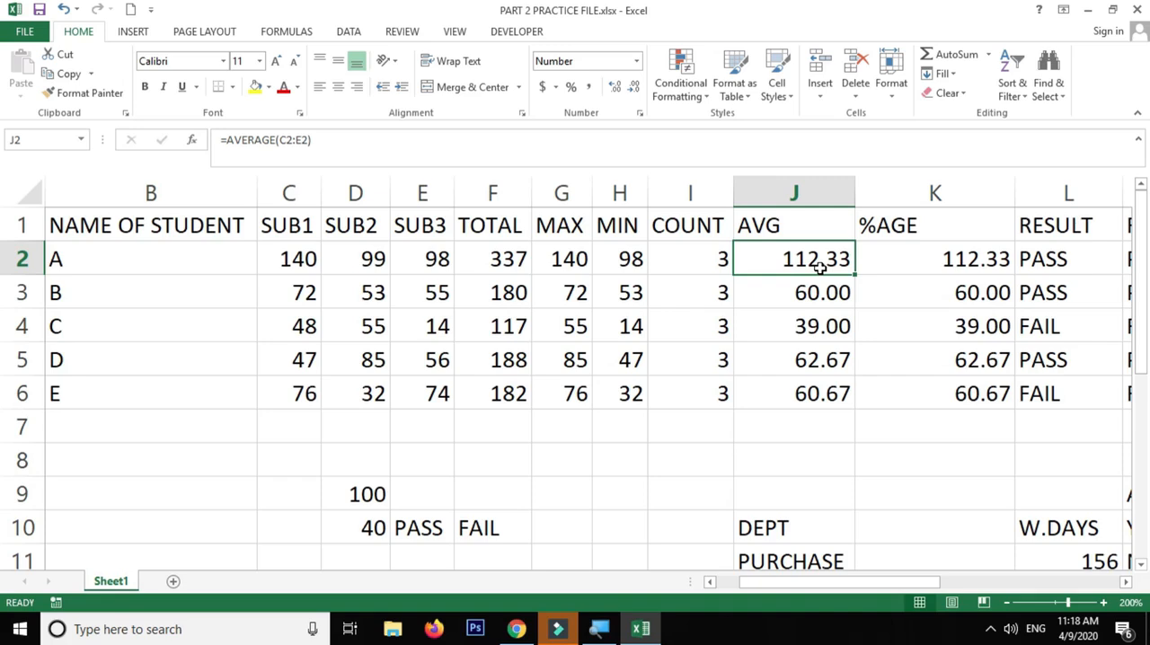
{"action": "left_click", "coordinate": [280, 258]}
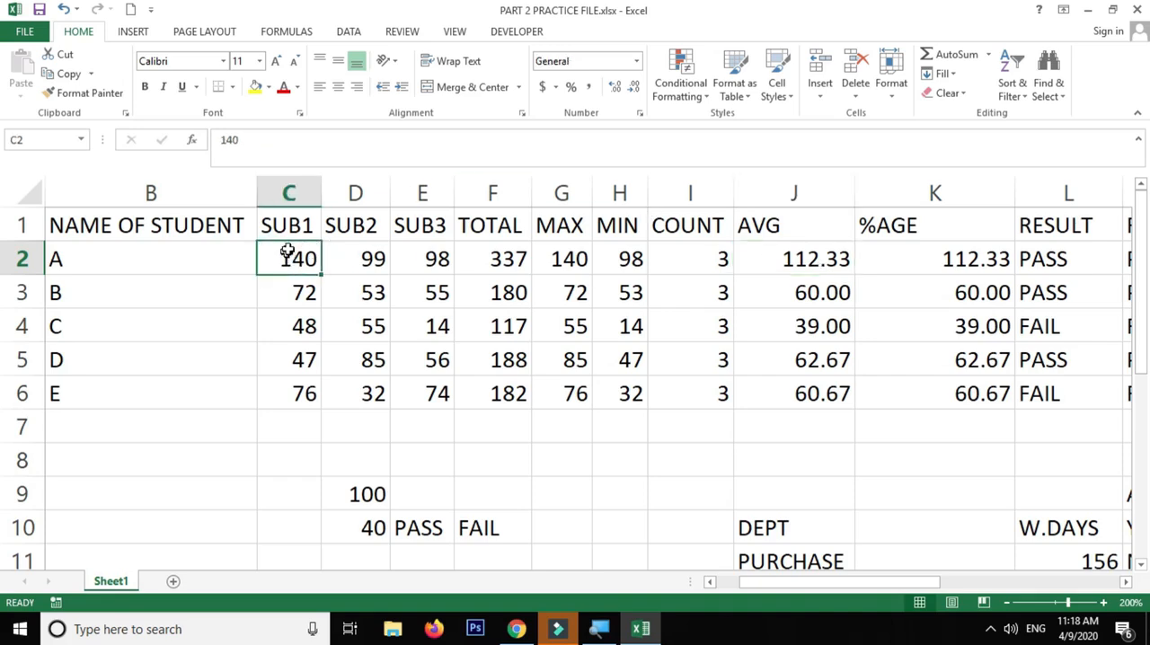
{"action": "left_click", "coordinate": [970, 258]}
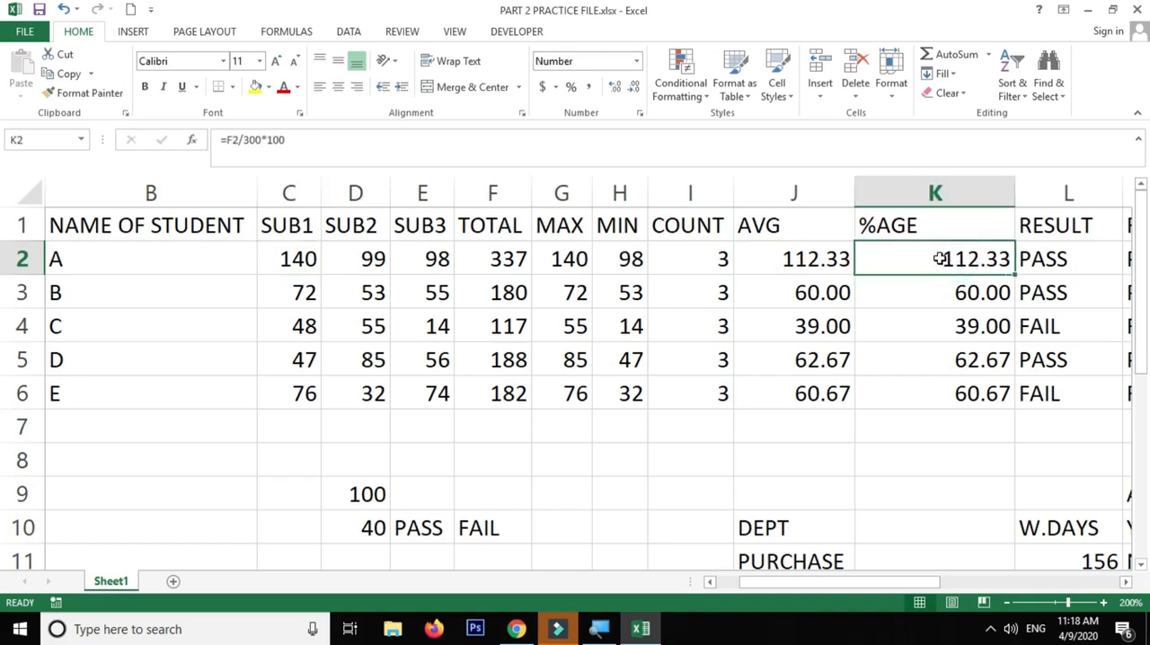
{"action": "double_click", "coordinate": [938, 258]}
{"action": "left_click_drag", "start_coordinate": [940, 258], "coordinate": [918, 259]}
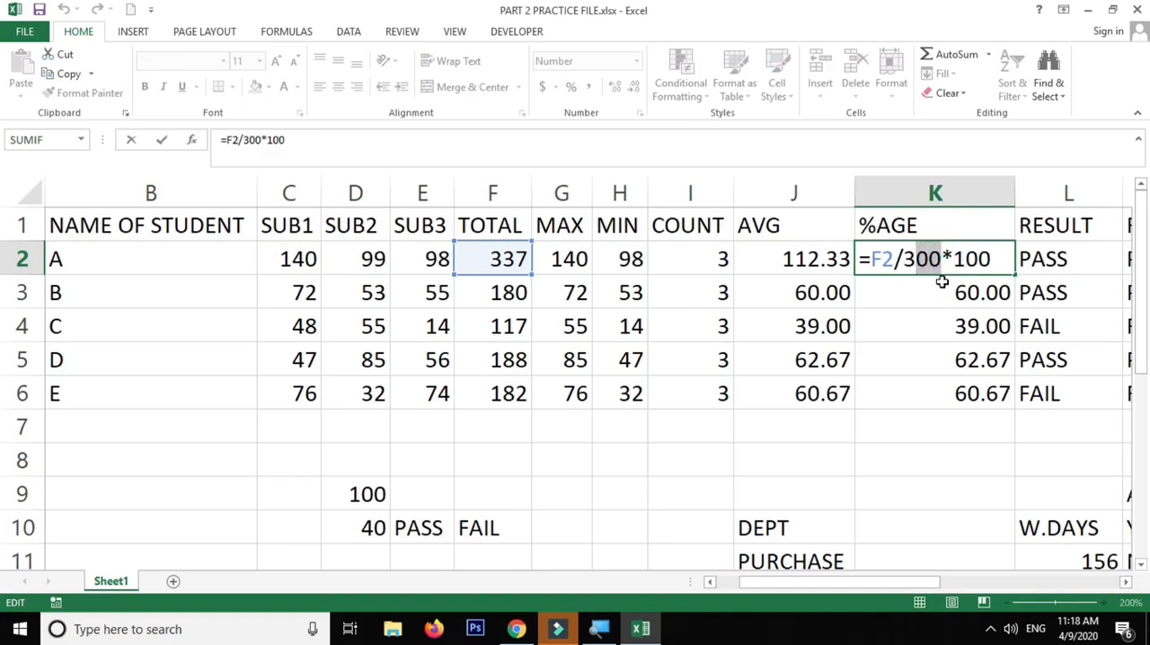
{"action": "type", "text": "50"}
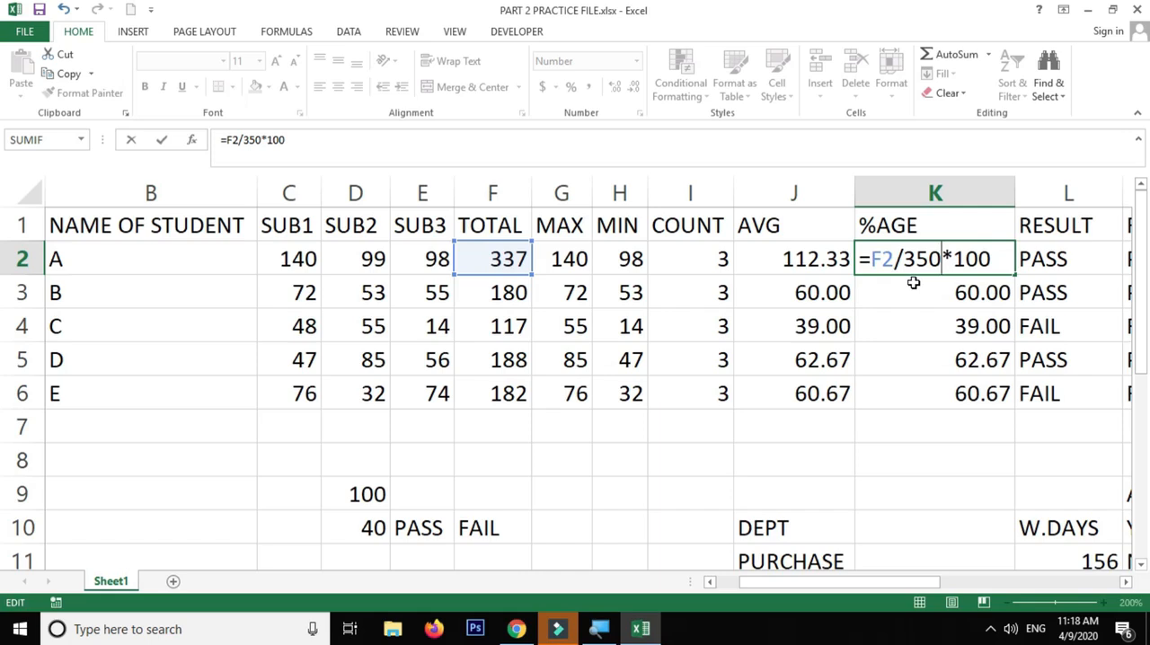
{"action": "key", "text": "Return"}
Compare student A's AVG and %AGE results and review the marks in the SUB1, SUB2 and SUB3 columns
{"action": "left_click", "coordinate": [962, 258]}
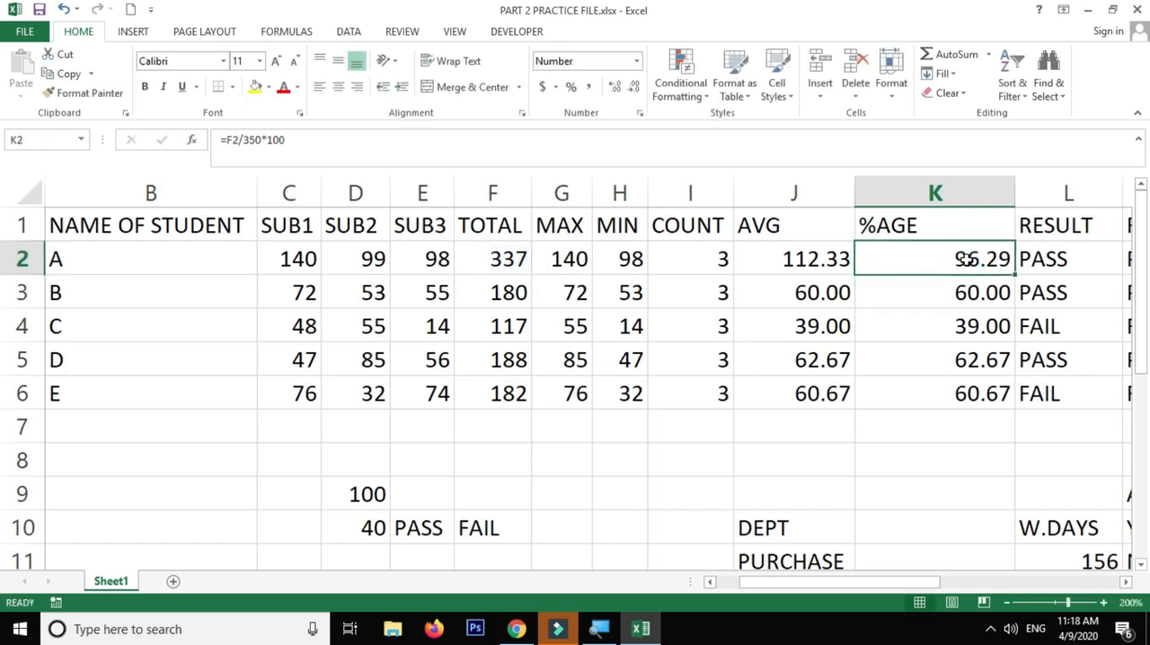
{"action": "left_click", "coordinate": [800, 258]}
{"action": "left_click", "coordinate": [895, 258]}
{"action": "left_click", "coordinate": [798, 261]}
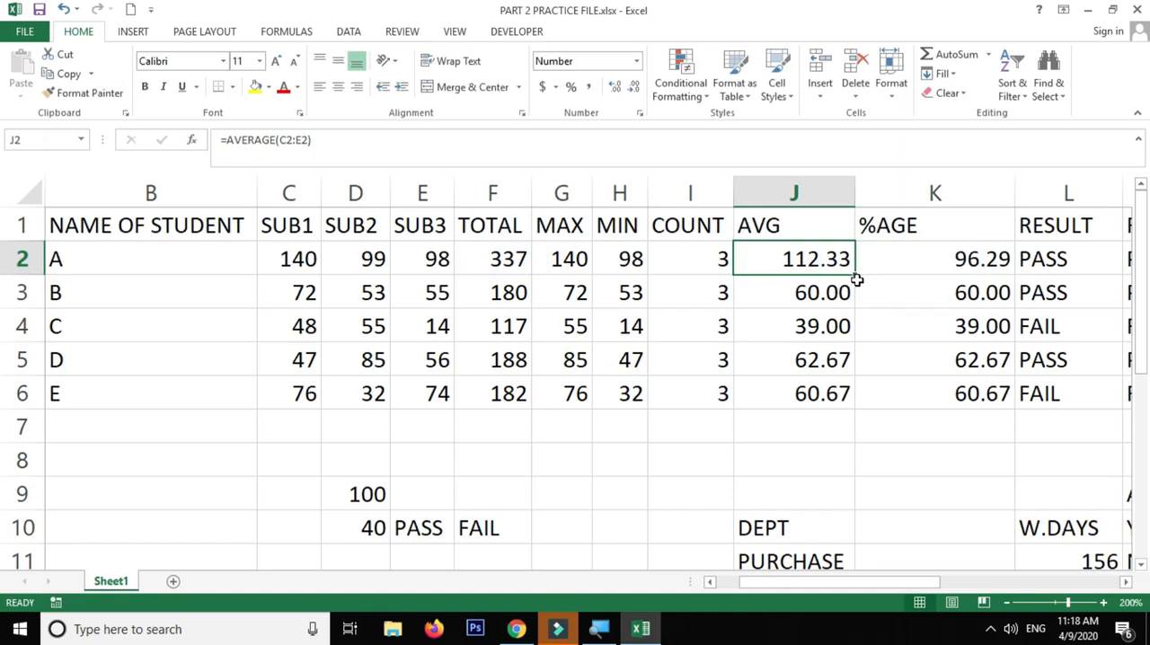
{"action": "left_click_drag", "start_coordinate": [314, 263], "coordinate": [308, 393]}
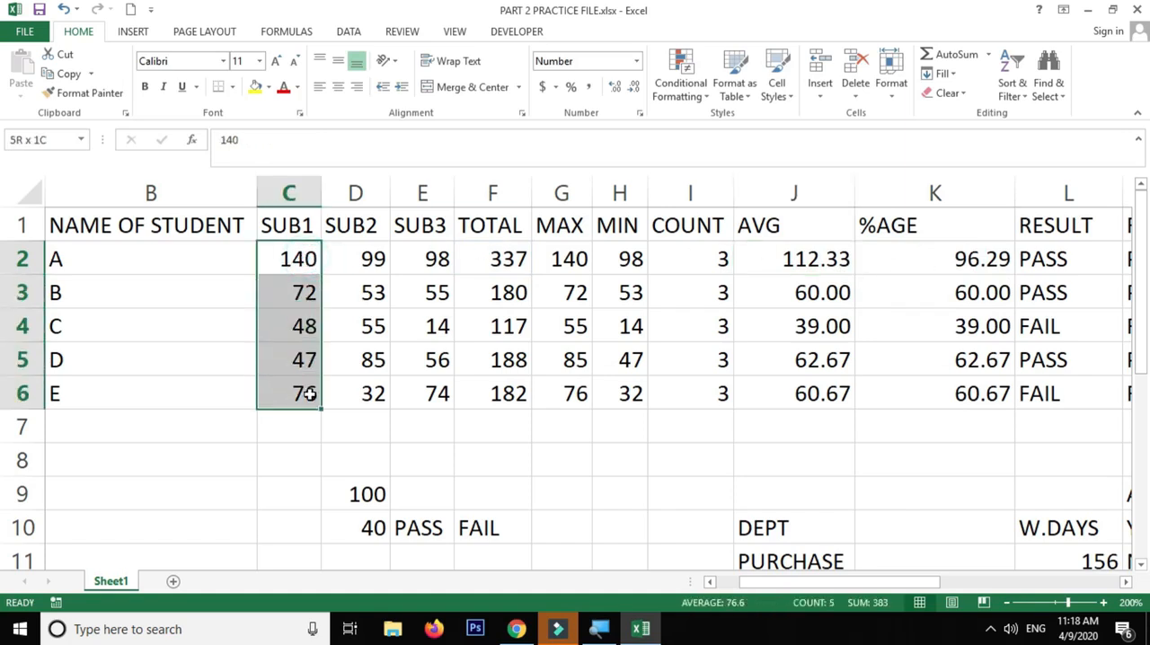
{"action": "left_click_drag", "start_coordinate": [360, 261], "coordinate": [368, 395]}
{"action": "left_click_drag", "start_coordinate": [418, 258], "coordinate": [424, 395]}
{"action": "double_click", "coordinate": [425, 394]}
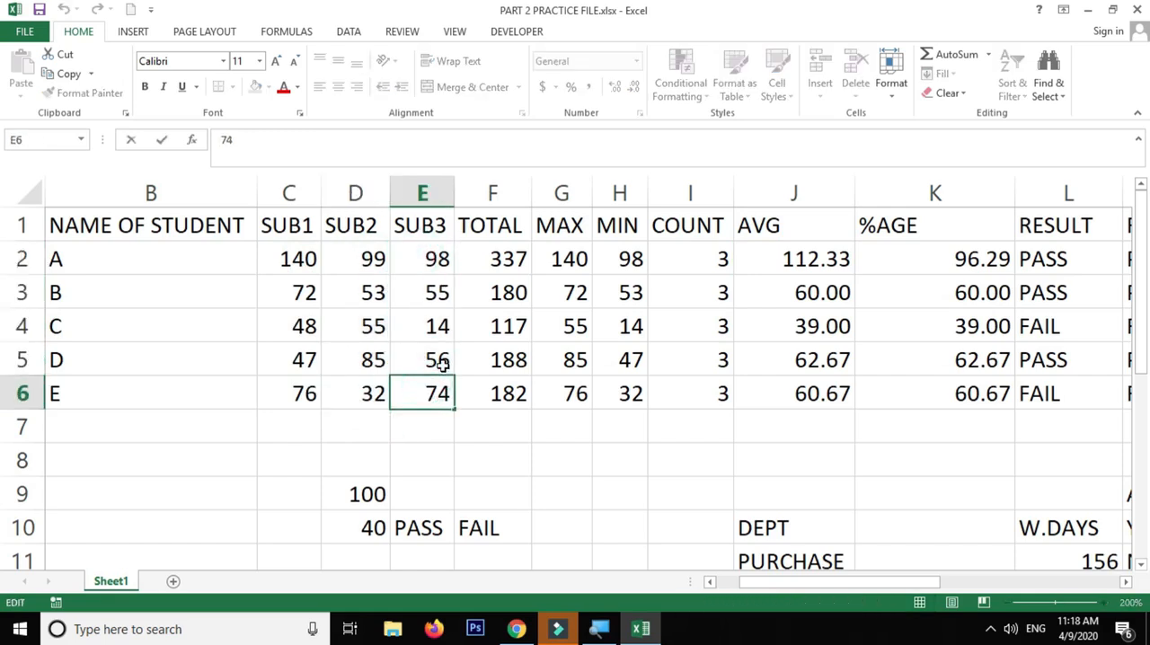
Undo the changes to student A's marks in SUB1, SUB2 and SUB3
{"action": "key", "text": "Escape"}
{"action": "left_click_drag", "start_coordinate": [950, 260], "coordinate": [940, 381]}
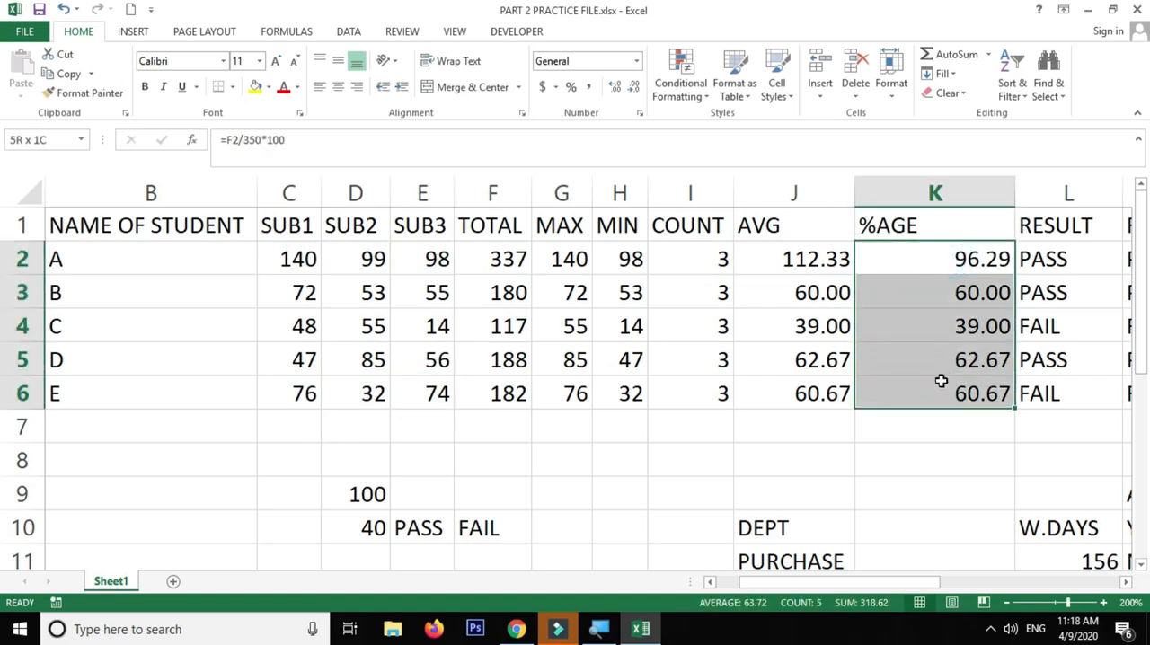
{"action": "left_click", "coordinate": [306, 261]}
{"action": "key", "text": "ctrl+z"}
{"action": "key", "text": "ctrl+z"}
{"action": "key", "text": "ctrl+z"}
{"action": "key", "text": "ctrl+z"}
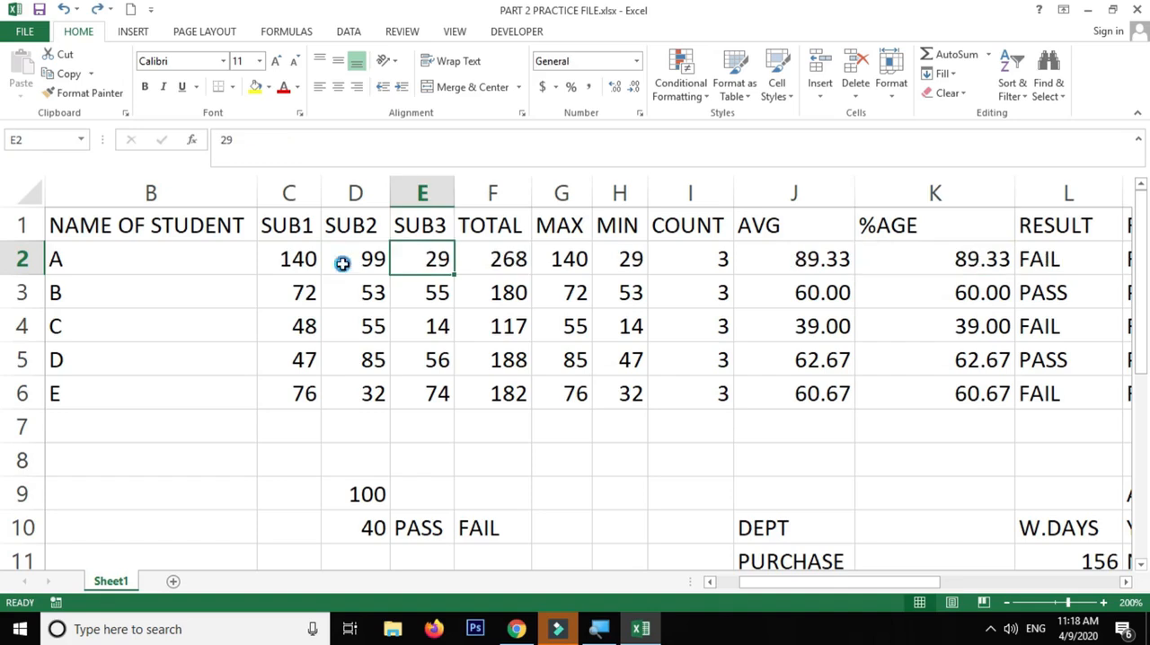
{"action": "left_click", "coordinate": [431, 258]}
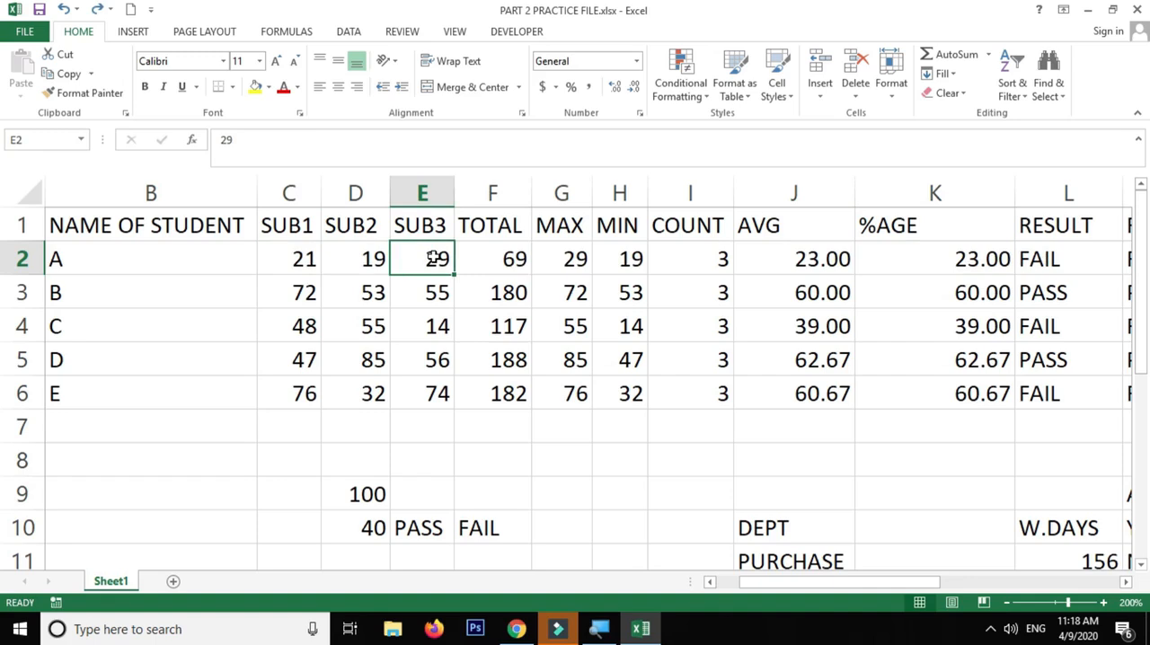
Shorten the percentage formula in K2 to =F2/3 and fill it down to K6
{"action": "double_click", "coordinate": [930, 251]}
{"action": "left_click_drag", "start_coordinate": [889, 255], "coordinate": [931, 259]}
{"action": "key", "text": "BackSpace"}
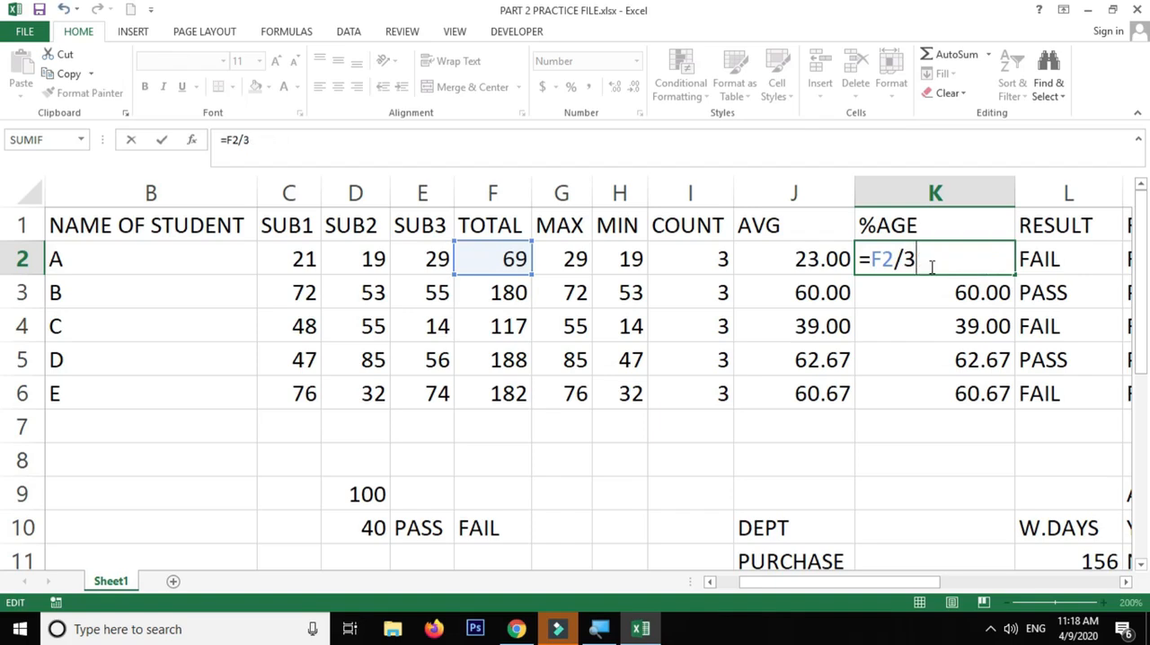
{"action": "key", "text": "Return"}
{"action": "left_click", "coordinate": [930, 266]}
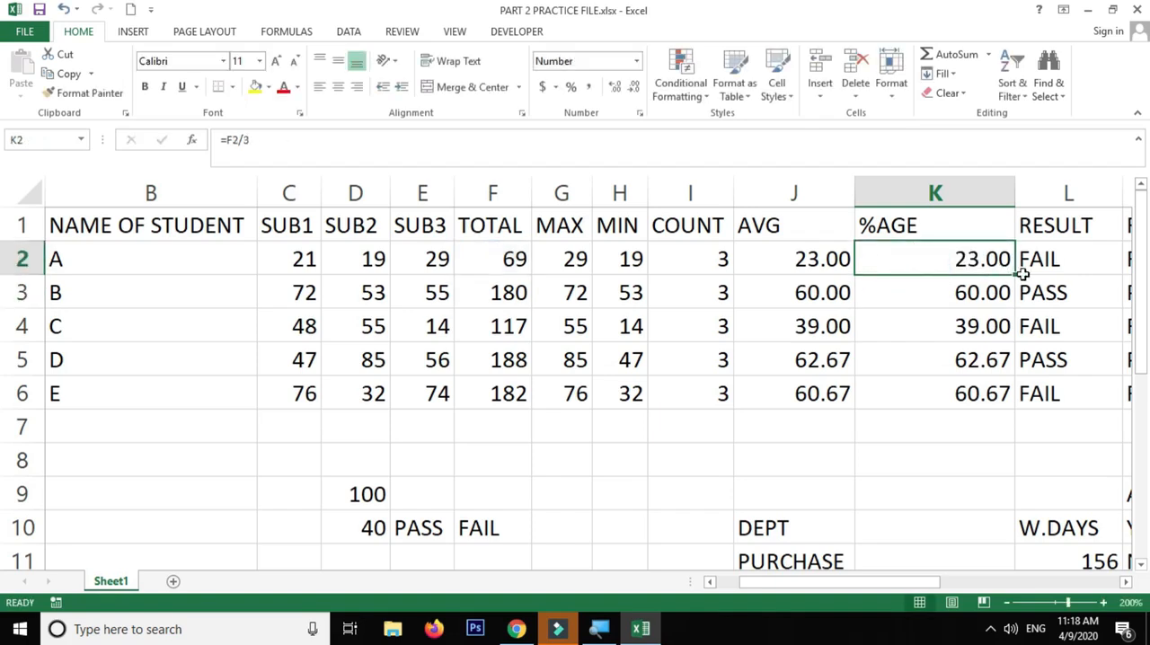
{"action": "left_click_drag", "start_coordinate": [1015, 275], "coordinate": [1013, 395]}
Check the percentage formula in K2 and compare the %AGE values with the PER% thresholds in column Q
{"action": "left_click", "coordinate": [964, 259]}
{"action": "double_click", "coordinate": [887, 259]}
{"action": "left_click_drag", "start_coordinate": [879, 258], "coordinate": [956, 257]}
{"action": "left_click", "coordinate": [948, 259]}
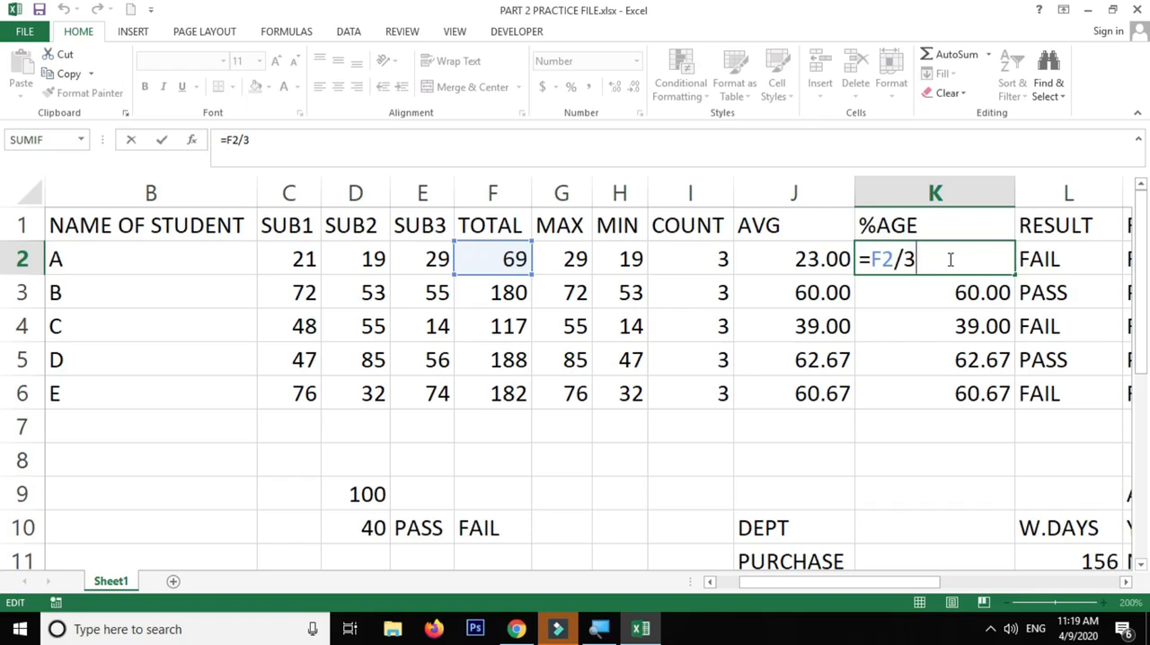
{"action": "key", "text": "Escape"}
{"action": "left_click", "coordinate": [1126, 582]}
{"action": "left_click_drag", "start_coordinate": [1125, 581], "coordinate": [1126, 582]}
{"action": "left_click_drag", "start_coordinate": [151, 266], "coordinate": [146, 399]}
{"action": "left_click_drag", "start_coordinate": [849, 260], "coordinate": [811, 351]}
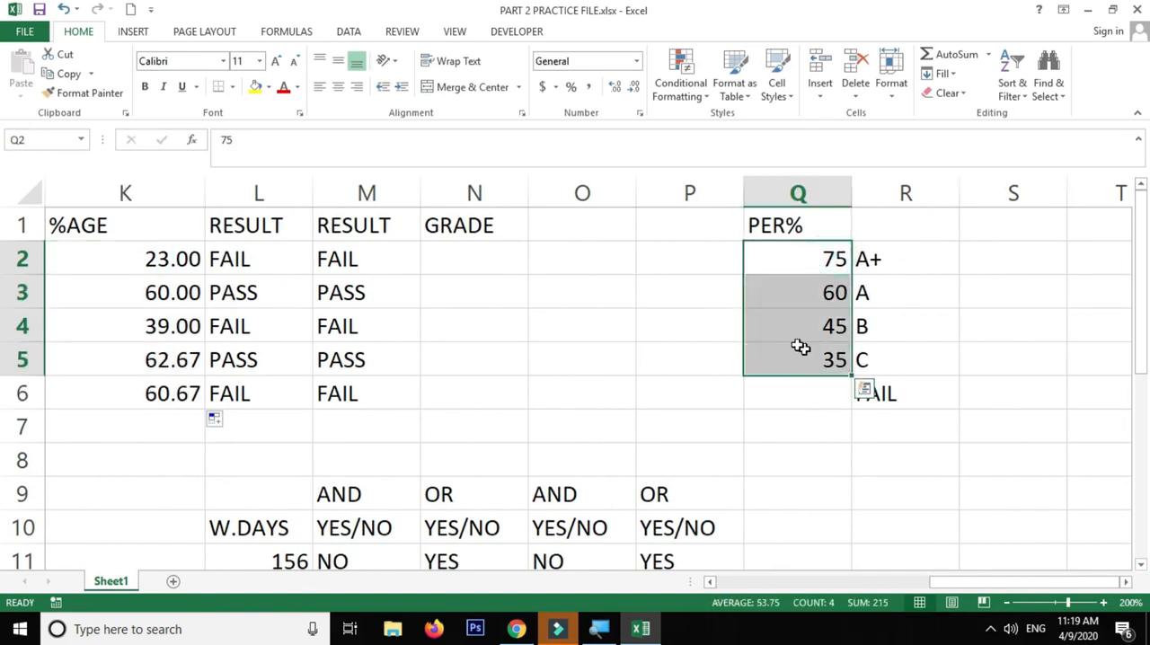
{"action": "left_click", "coordinate": [164, 258]}
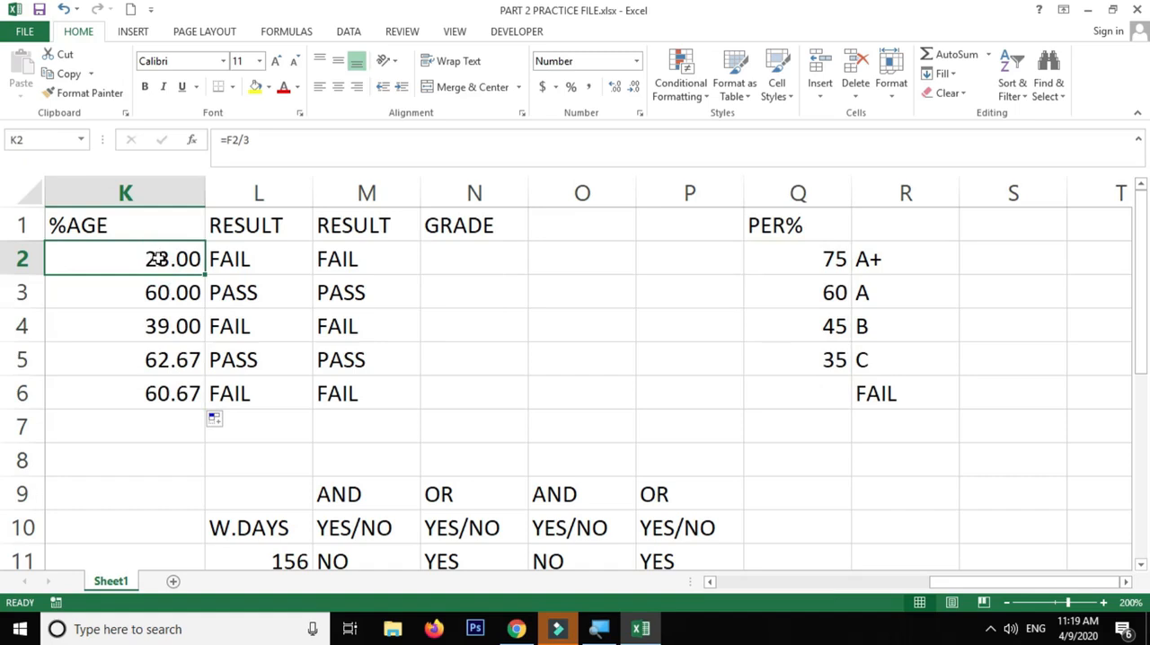
Examine the grade labels in R2:R6 and the pass/fail formula in M2
{"action": "left_click_drag", "start_coordinate": [886, 262], "coordinate": [885, 390]}
{"action": "left_click", "coordinate": [884, 397]}
{"action": "left_click", "coordinate": [882, 364]}
{"action": "left_click", "coordinate": [880, 330]}
{"action": "left_click", "coordinate": [884, 293]}
{"action": "left_click", "coordinate": [886, 257]}
{"action": "double_click", "coordinate": [364, 260]}
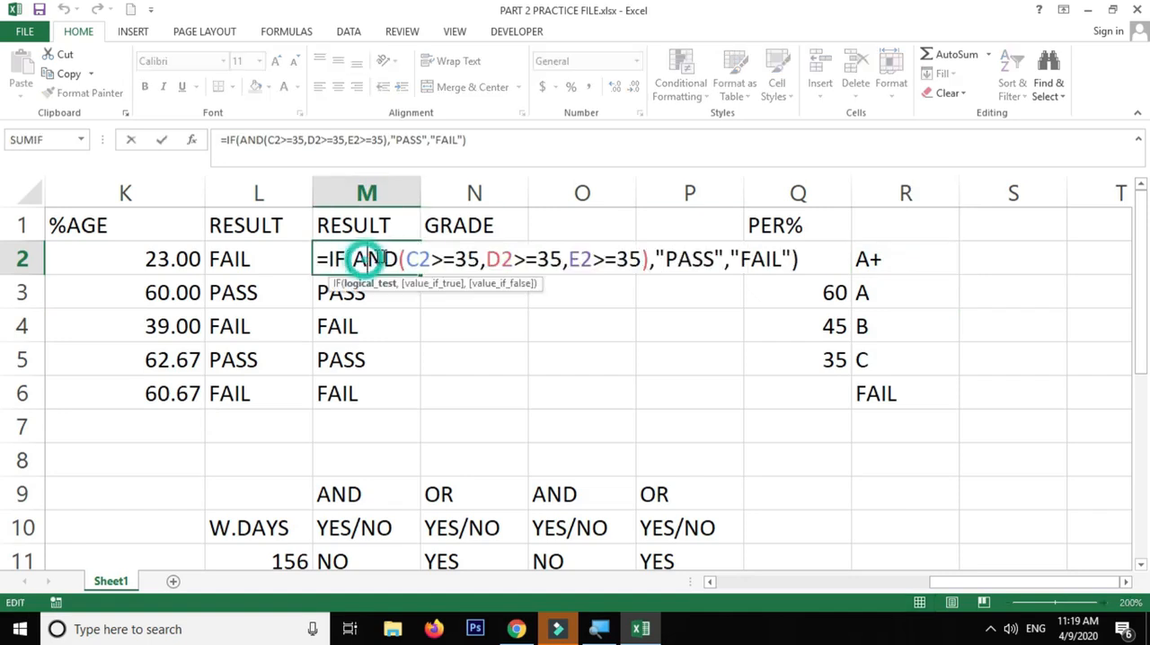
{"action": "left_click", "coordinate": [733, 258]}
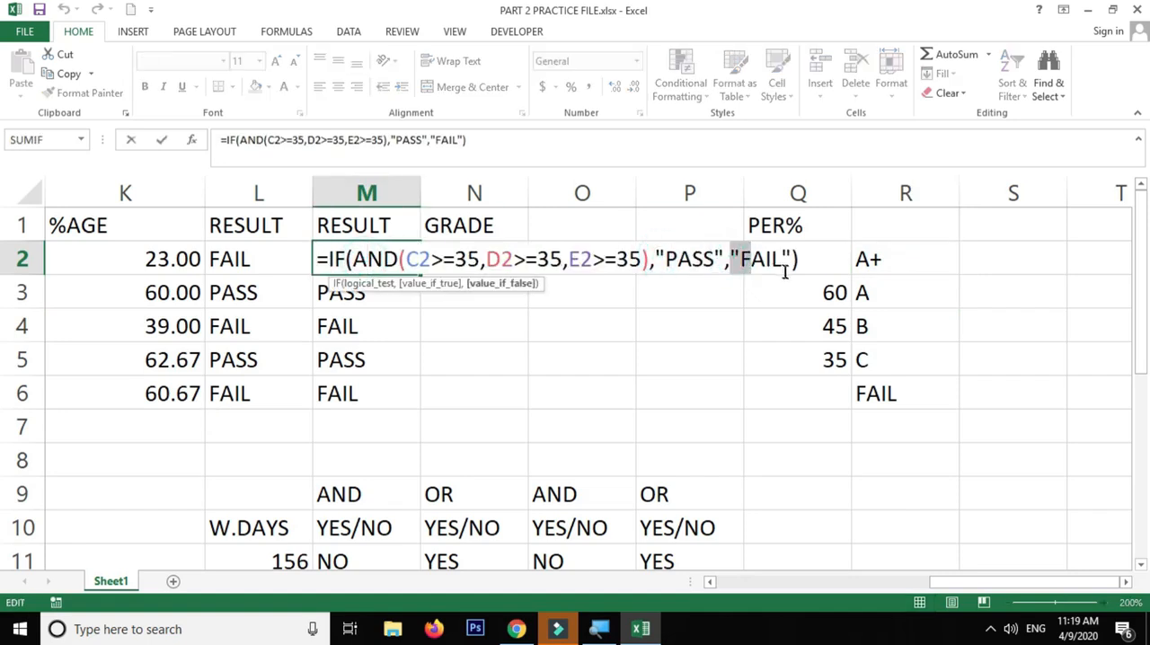
{"action": "key", "text": "Escape"}
{"action": "left_click_drag", "start_coordinate": [885, 261], "coordinate": [874, 396]}
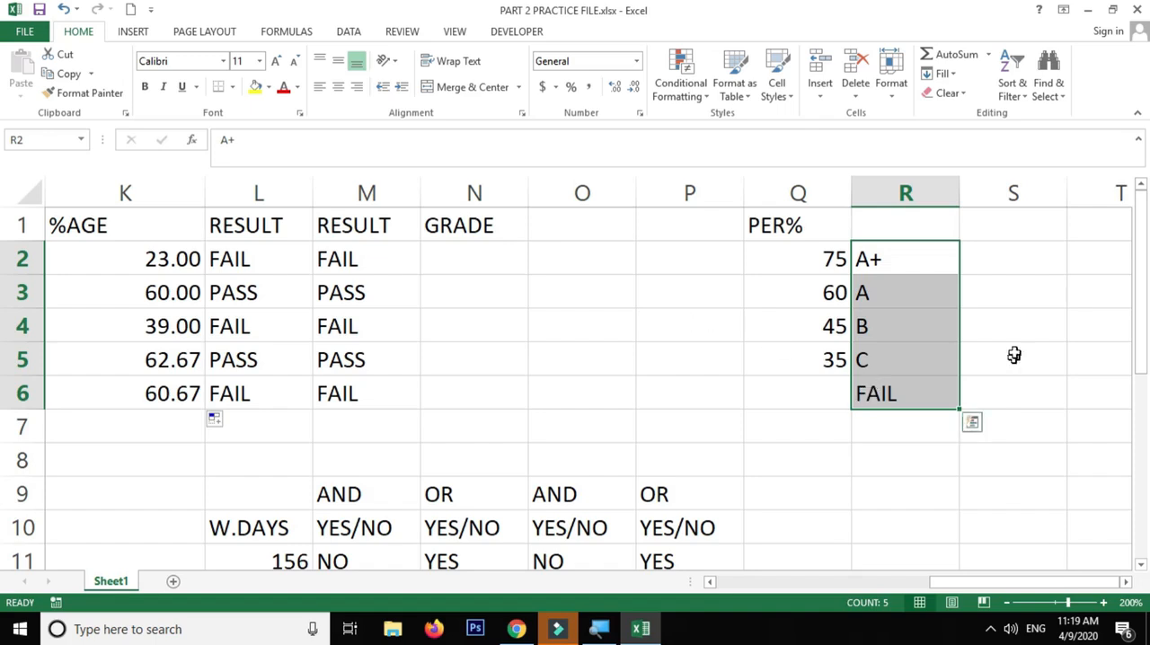
{"action": "left_click_drag", "start_coordinate": [889, 258], "coordinate": [889, 392]}
{"action": "left_click", "coordinate": [887, 393]}
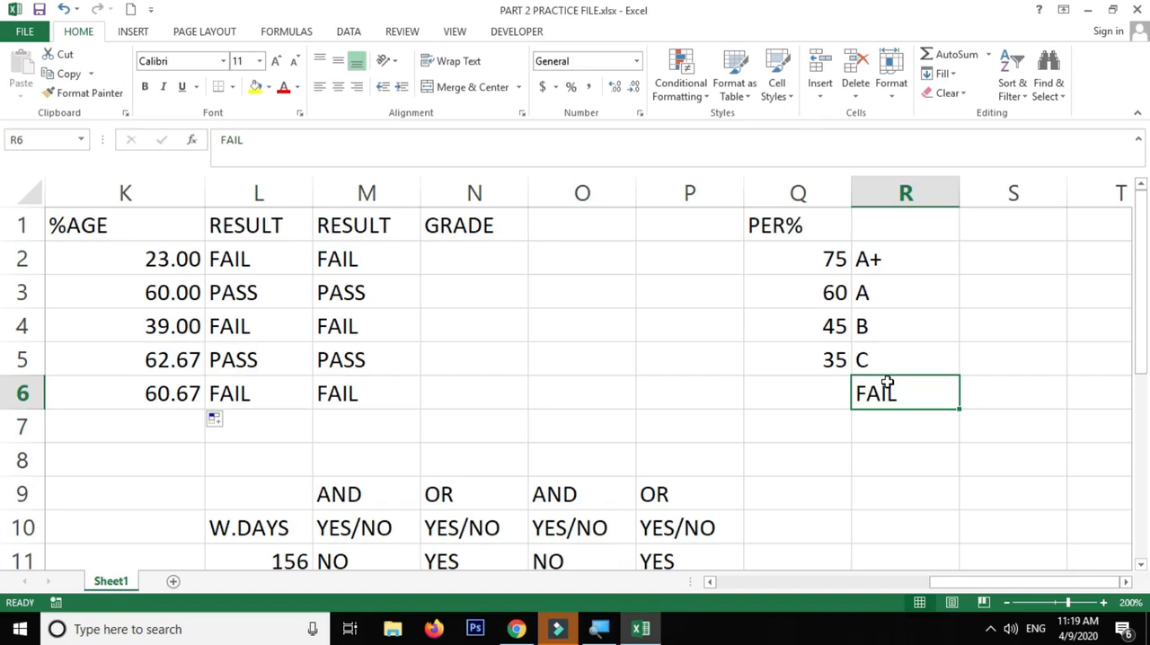
Begin the grade formula in N2 with =IF(M2="FAIL","FAIL" so that failed students get FAIL
{"action": "left_click", "coordinate": [516, 257]}
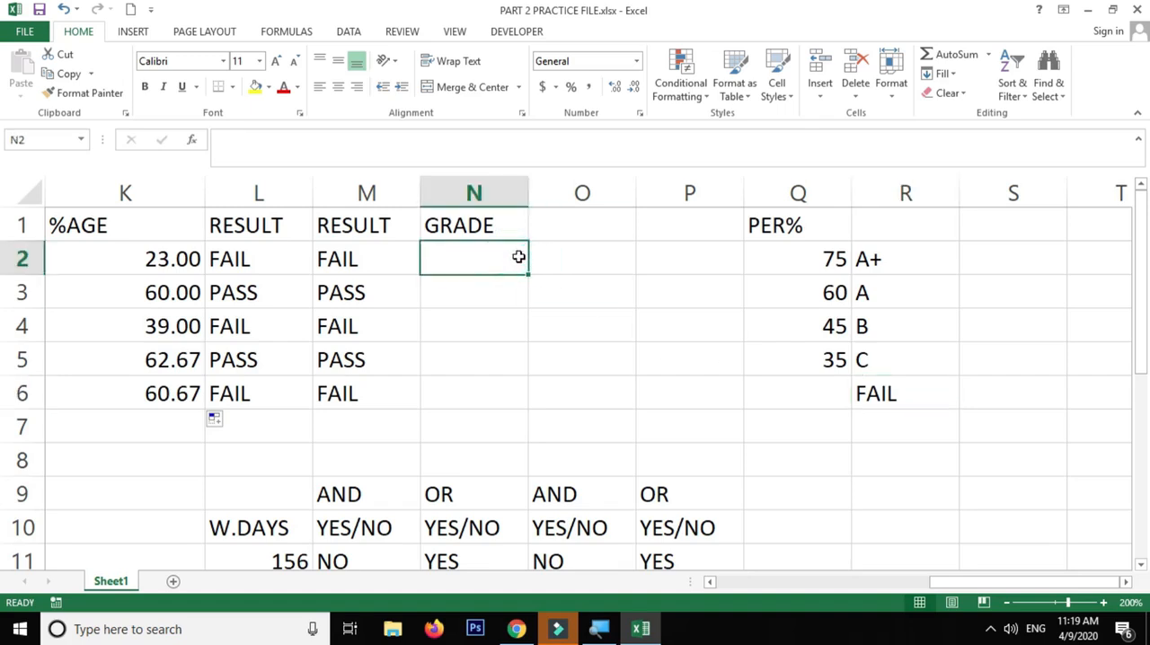
{"action": "type", "text": "=IF("}
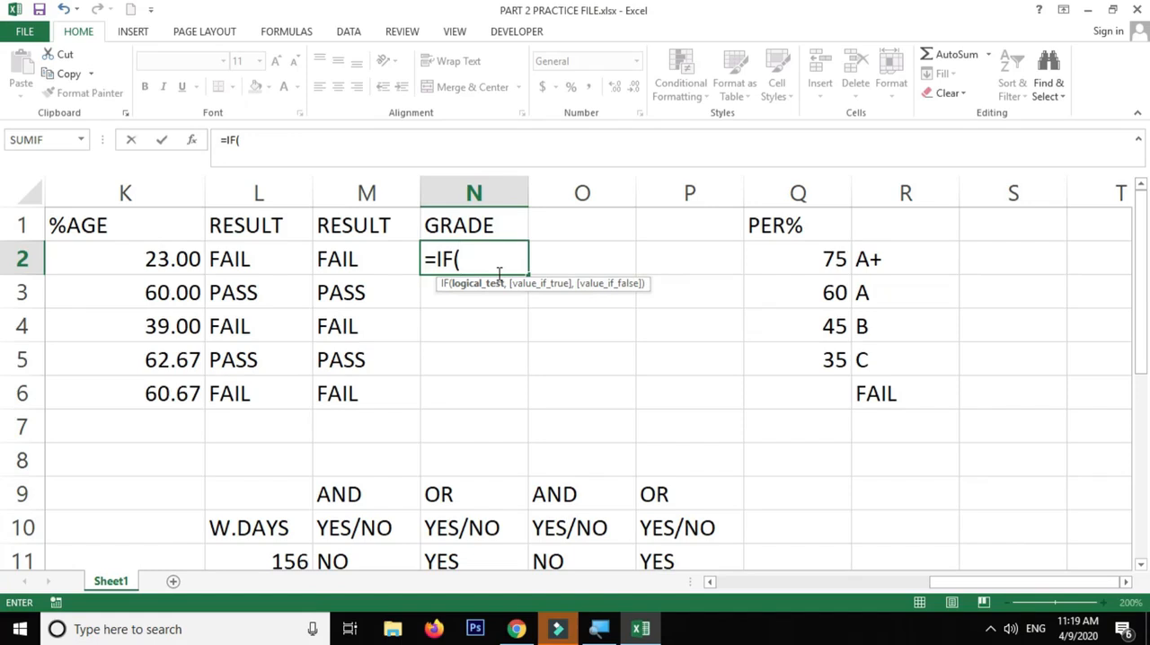
{"action": "left_click", "coordinate": [343, 260]}
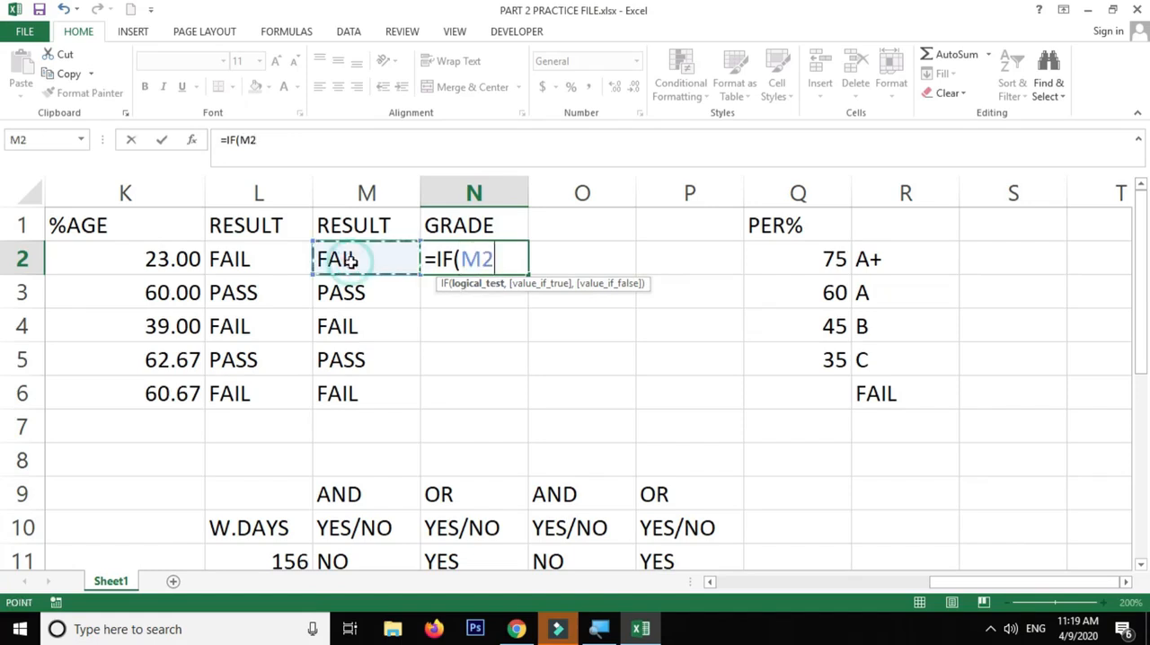
{"action": "left_click", "coordinate": [252, 260]}
{"action": "left_click", "coordinate": [371, 260]}
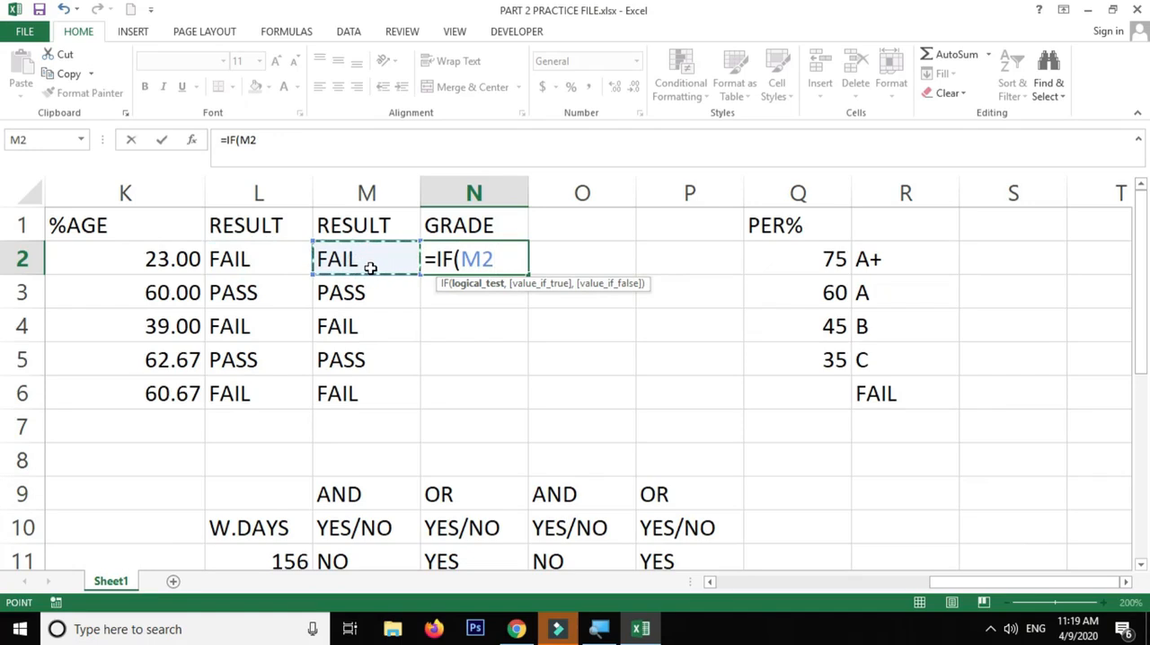
{"action": "type", "text": "=\"FAIL"}
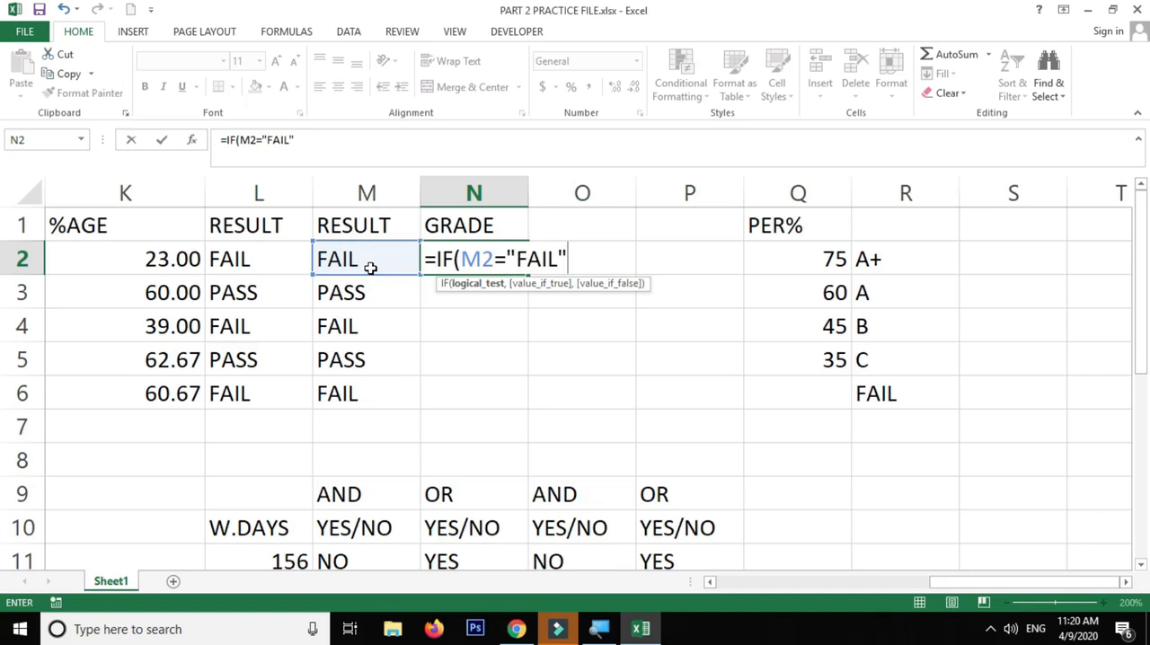
{"action": "type", "text": "\",\"FAIL"}
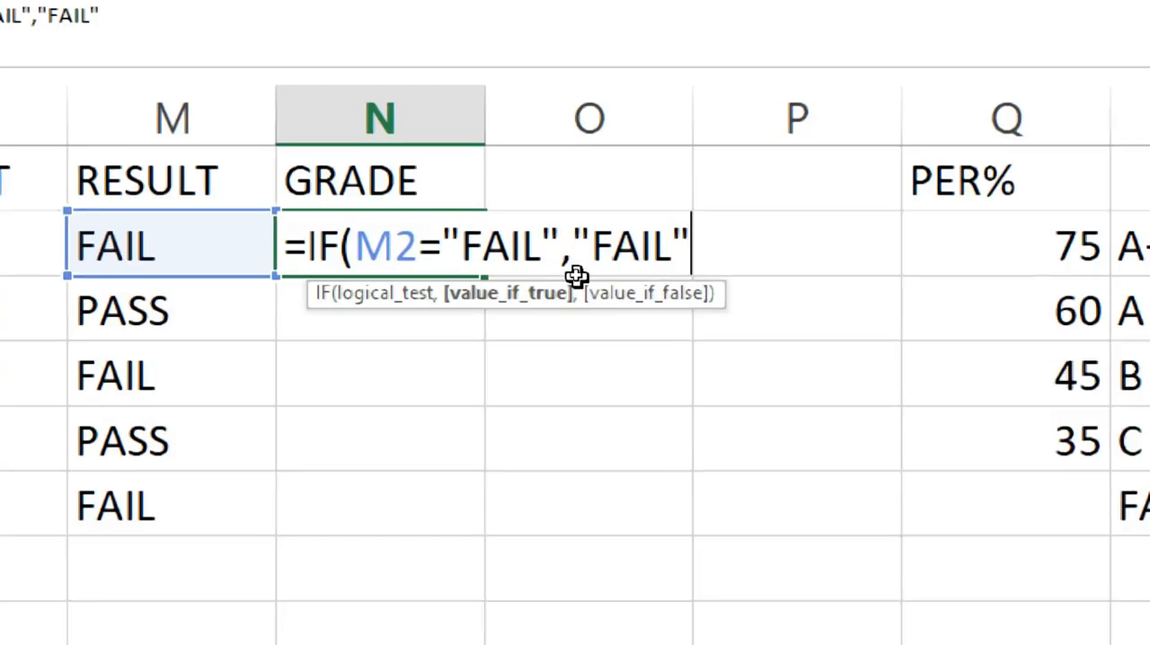
Examine the condition and true value in the N2 formula and re-enter the true value as "FAIL"
{"action": "left_click_drag", "start_coordinate": [300, 246], "coordinate": [566, 248]}
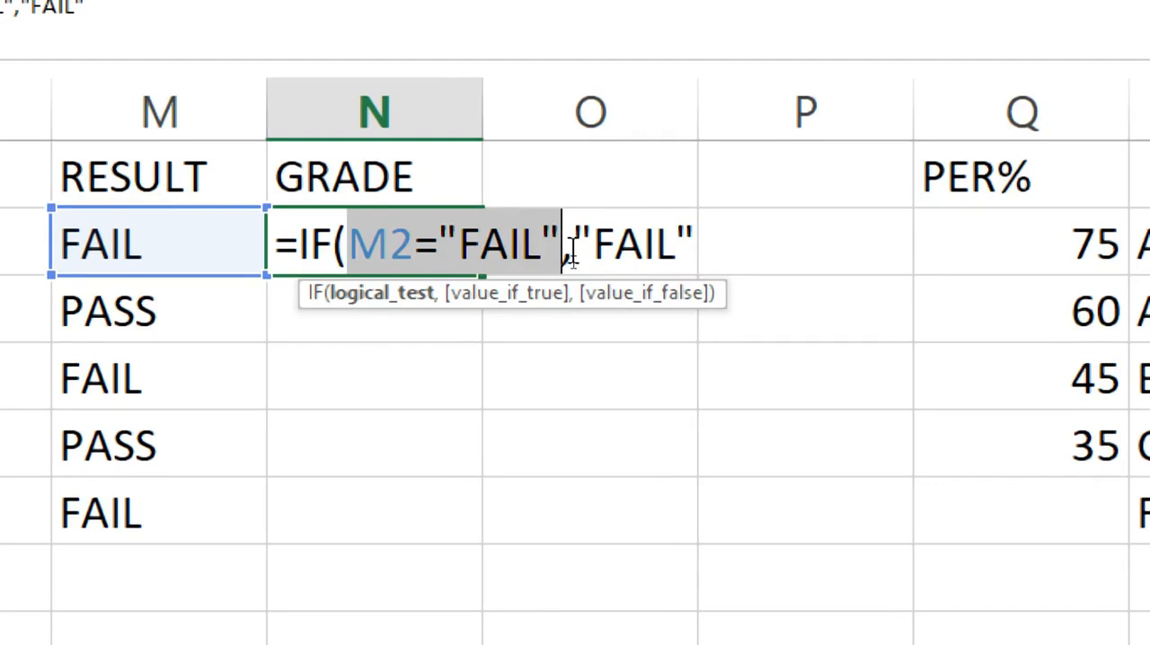
{"action": "left_click_drag", "start_coordinate": [572, 256], "coordinate": [698, 248]}
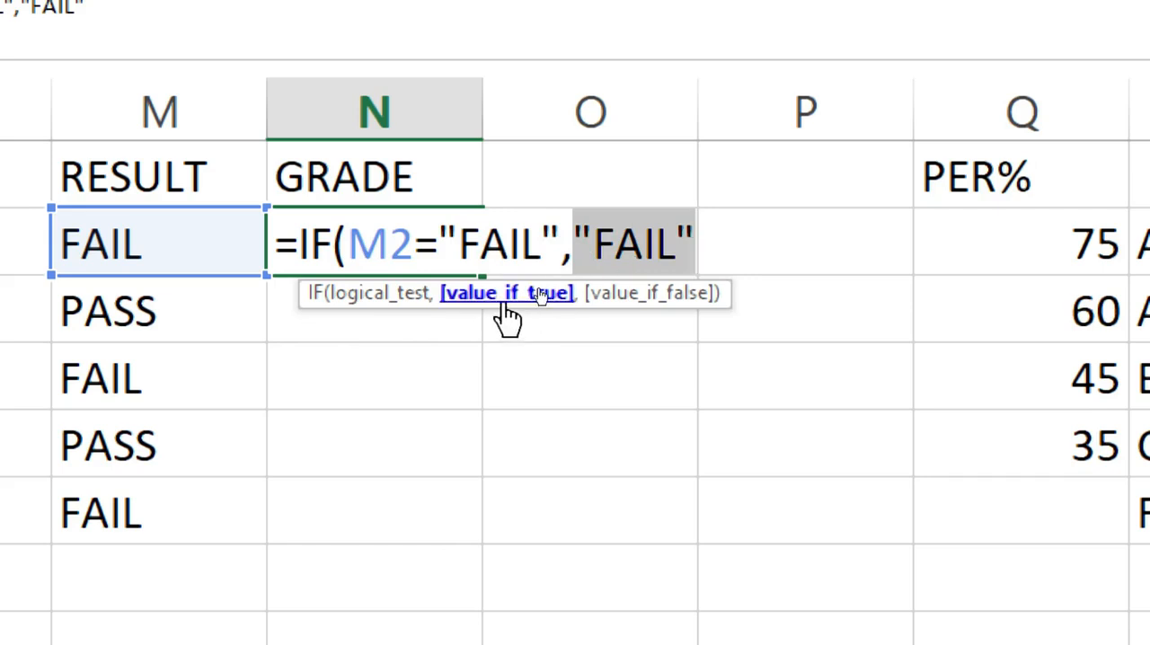
{"action": "left_click", "coordinate": [718, 234]}
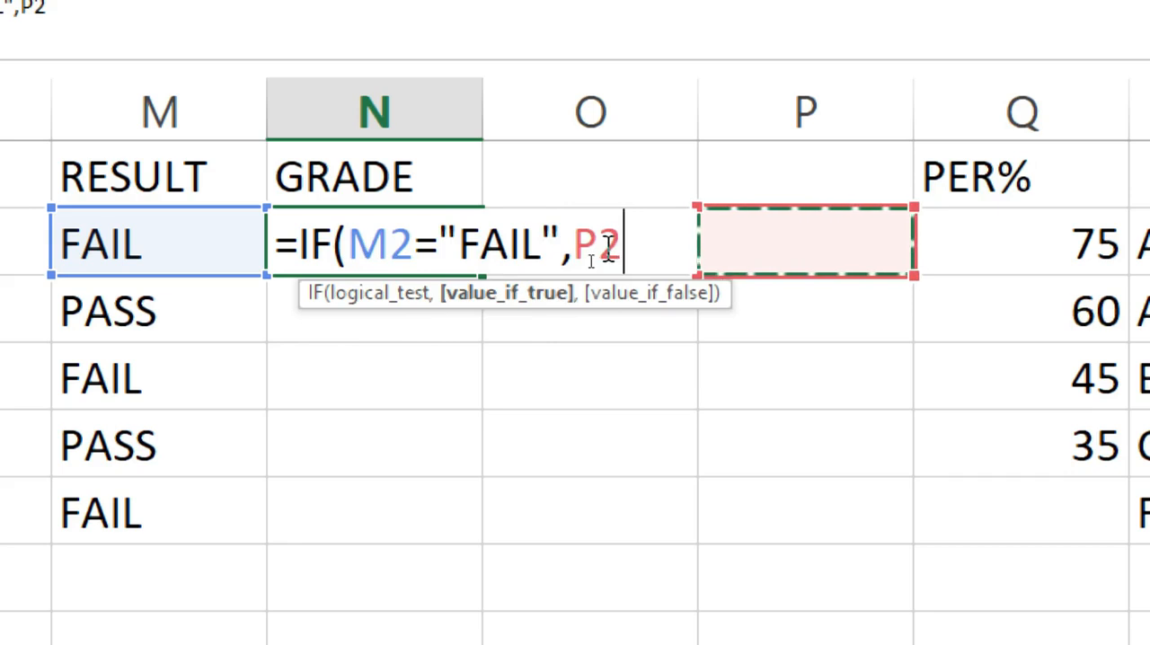
{"action": "key", "text": "BackSpace"}
{"action": "key", "text": "BackSpace"}
{"action": "type", "text": "\"f"}
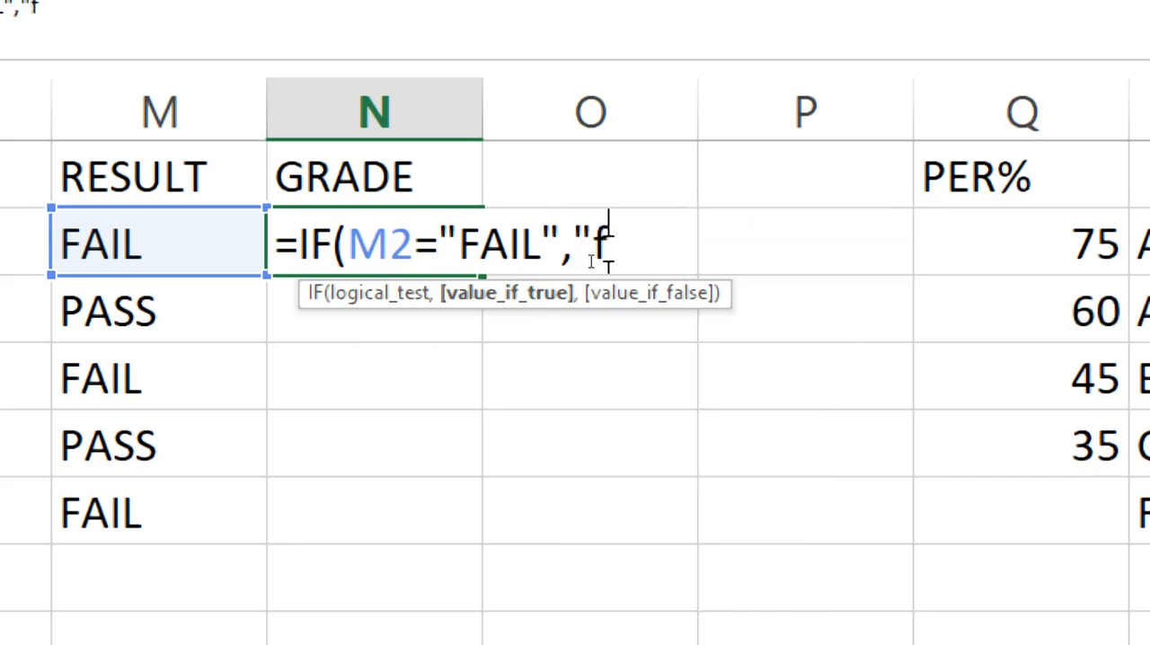
{"action": "key", "text": "BackSpace"}
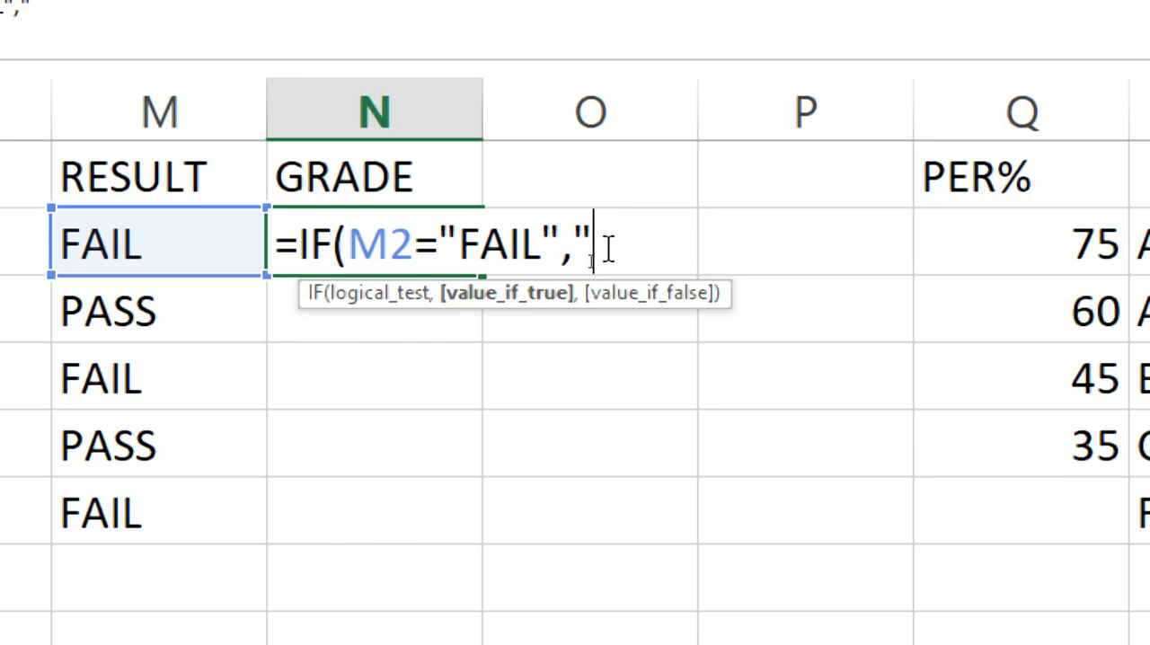
{"action": "type", "text": "FAIL\""}
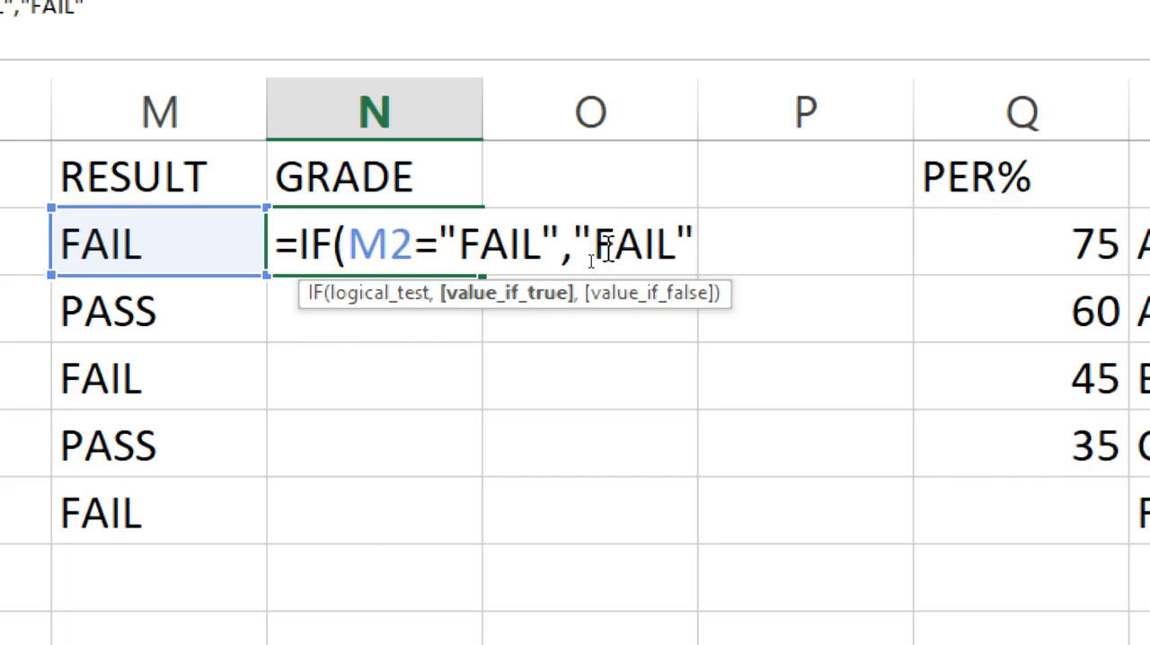
{"action": "type", "text": ","}
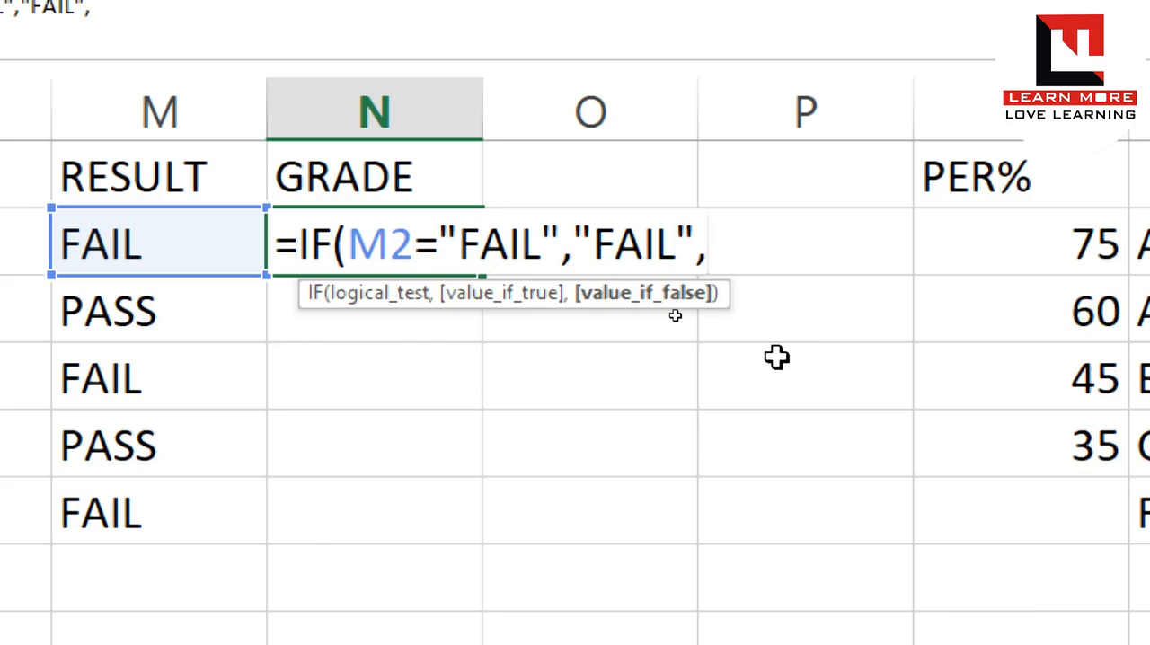
Continue the N2 formula with a nested IF(K2>=75,"A+", as the value if false
{"action": "type", "text": "IF("}
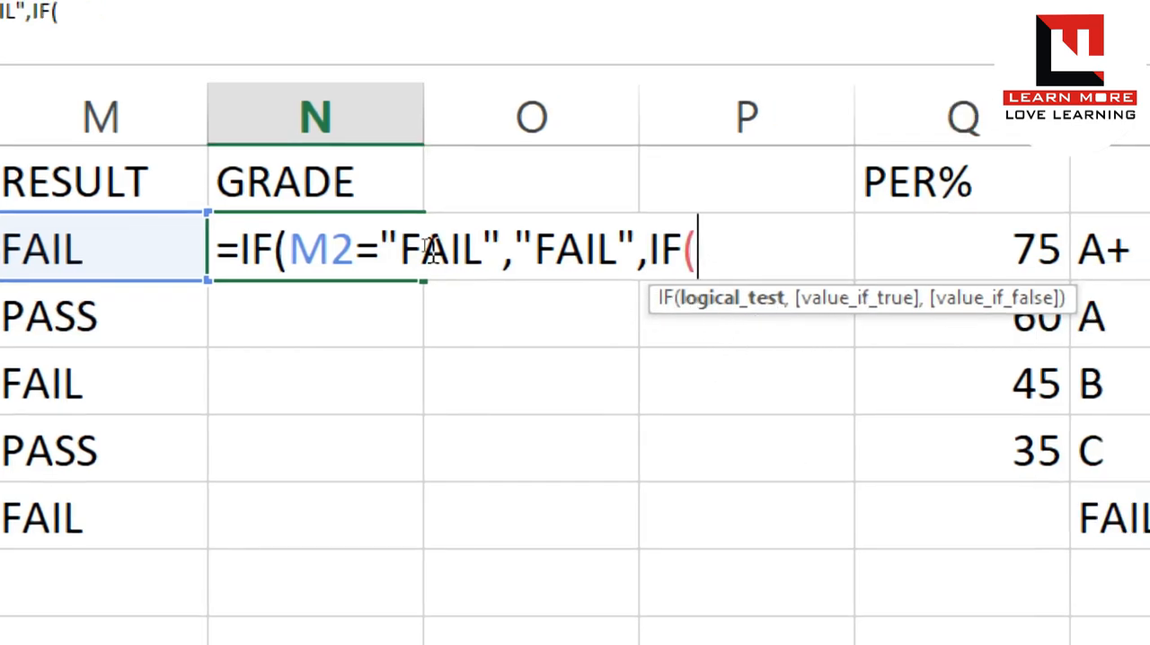
{"action": "left_click", "coordinate": [135, 224]}
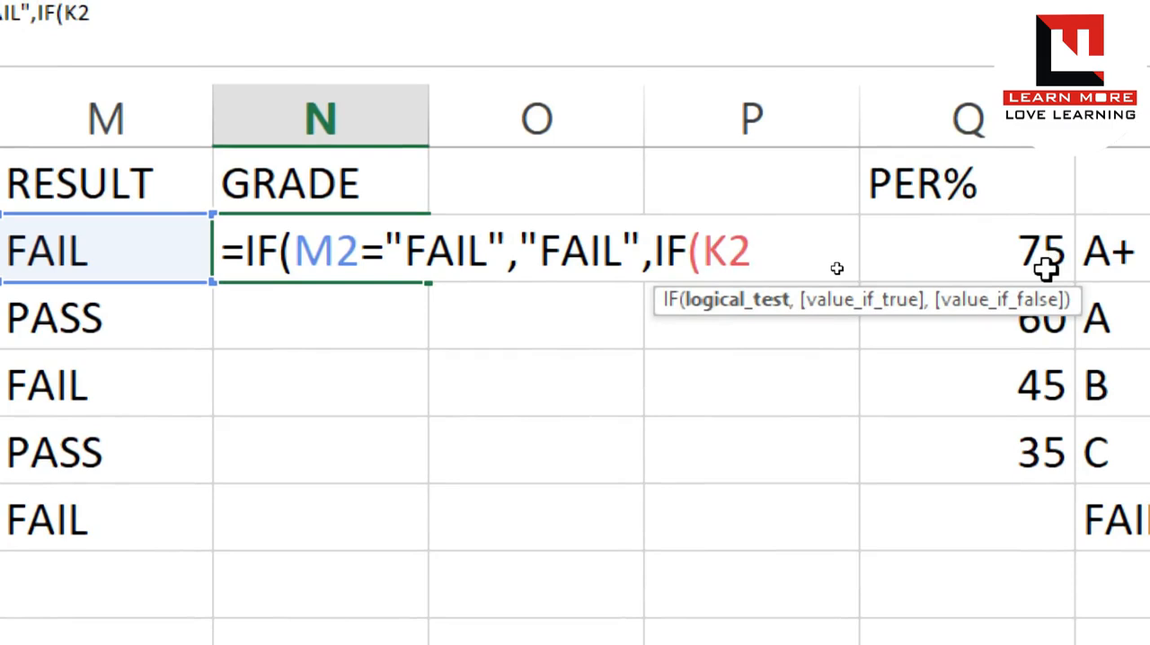
{"action": "type", "text": ">=75"}
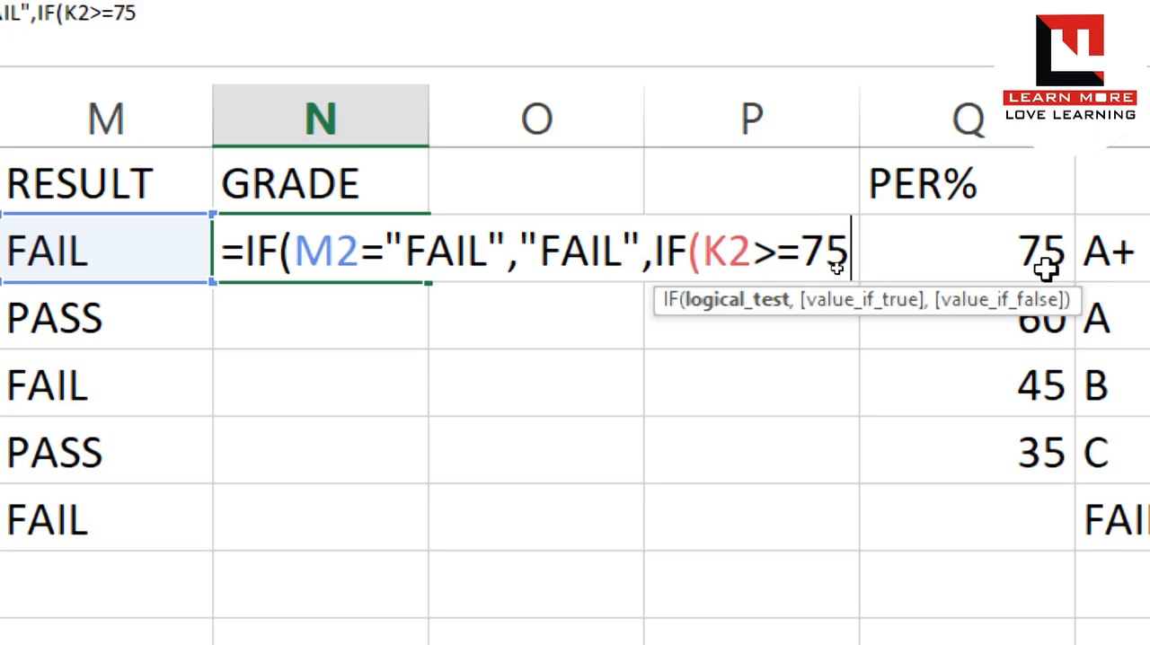
{"action": "type", "text": ","}
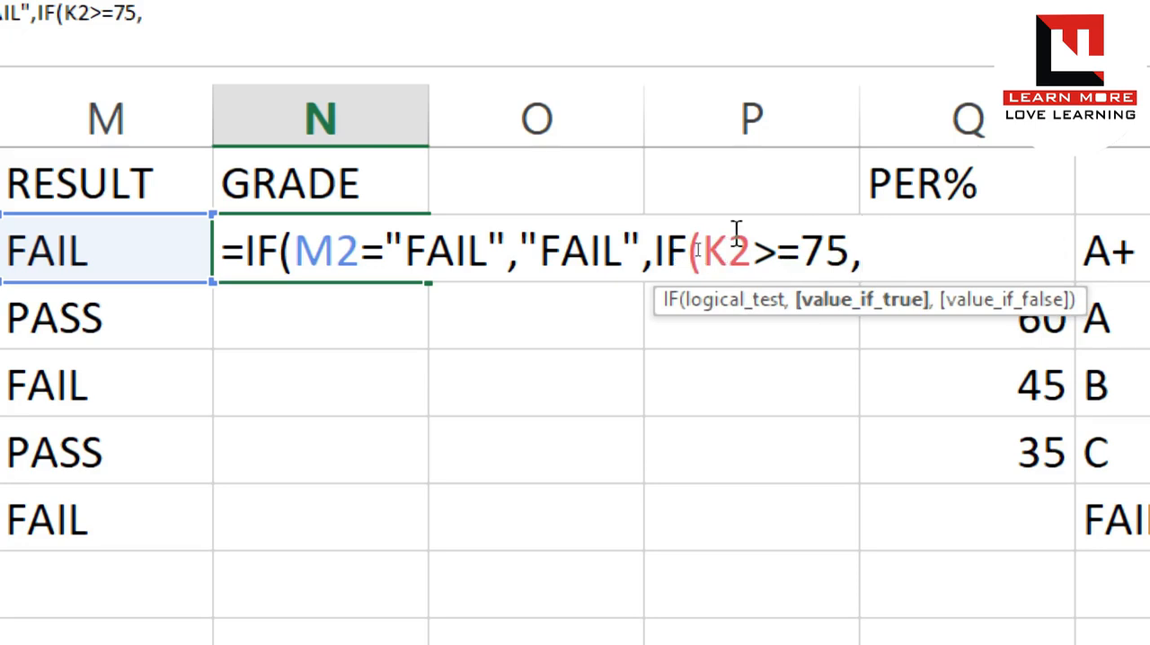
{"action": "type", "text": "\"A+\","}
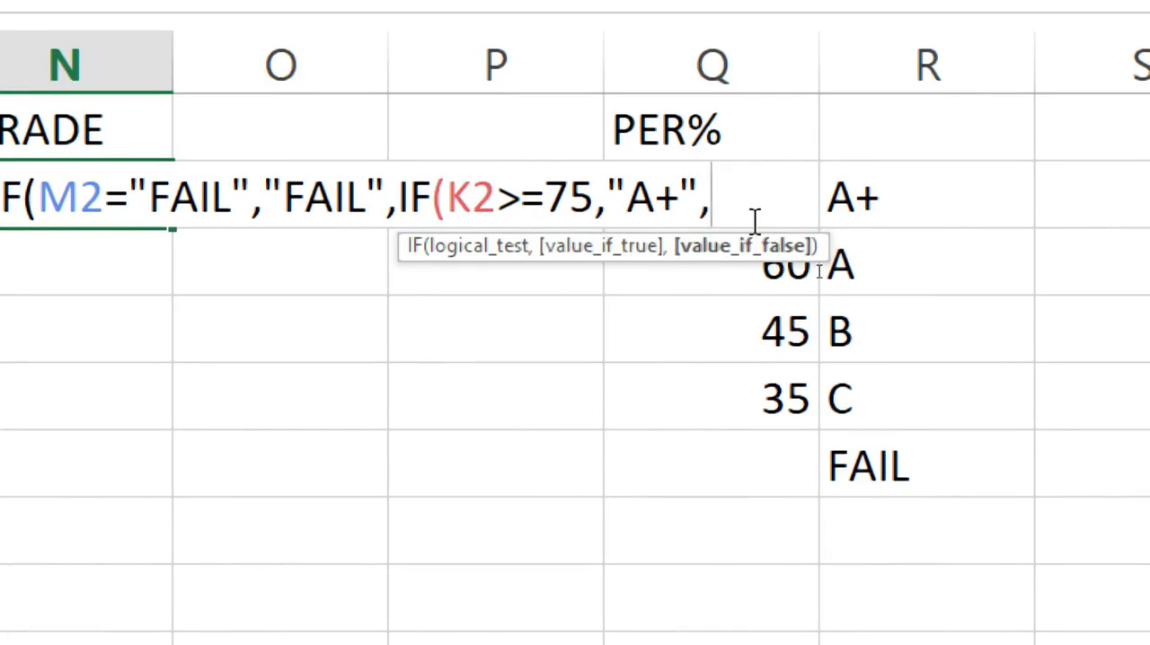
{"action": "type", "text": "IF"}
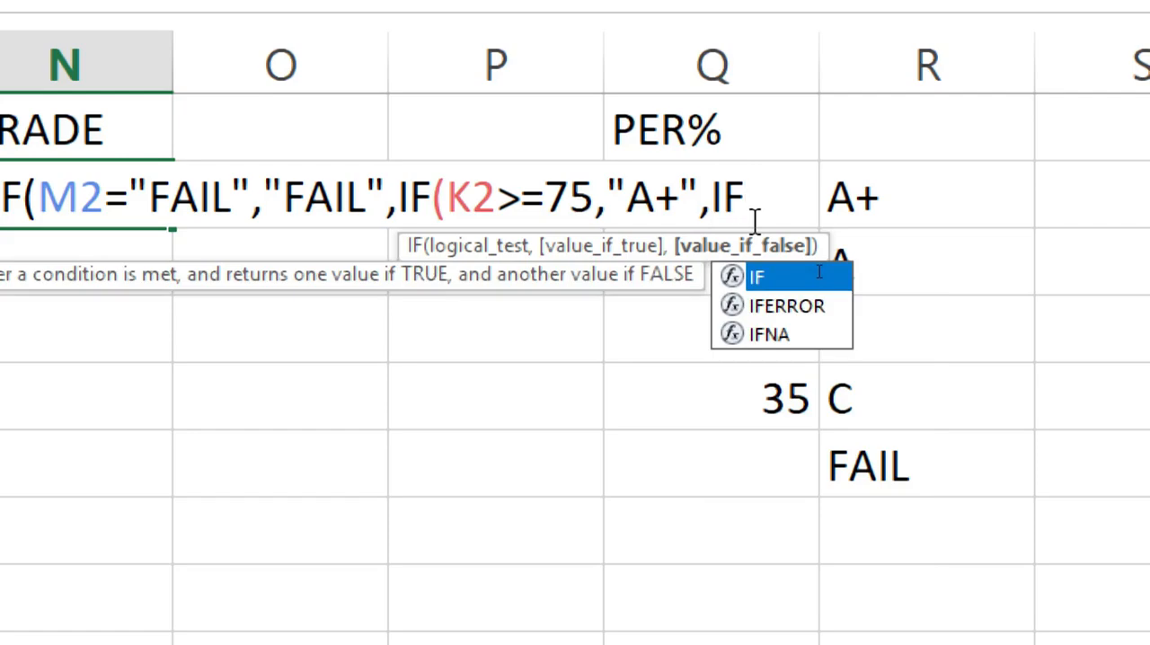
{"action": "type", "text": "("}
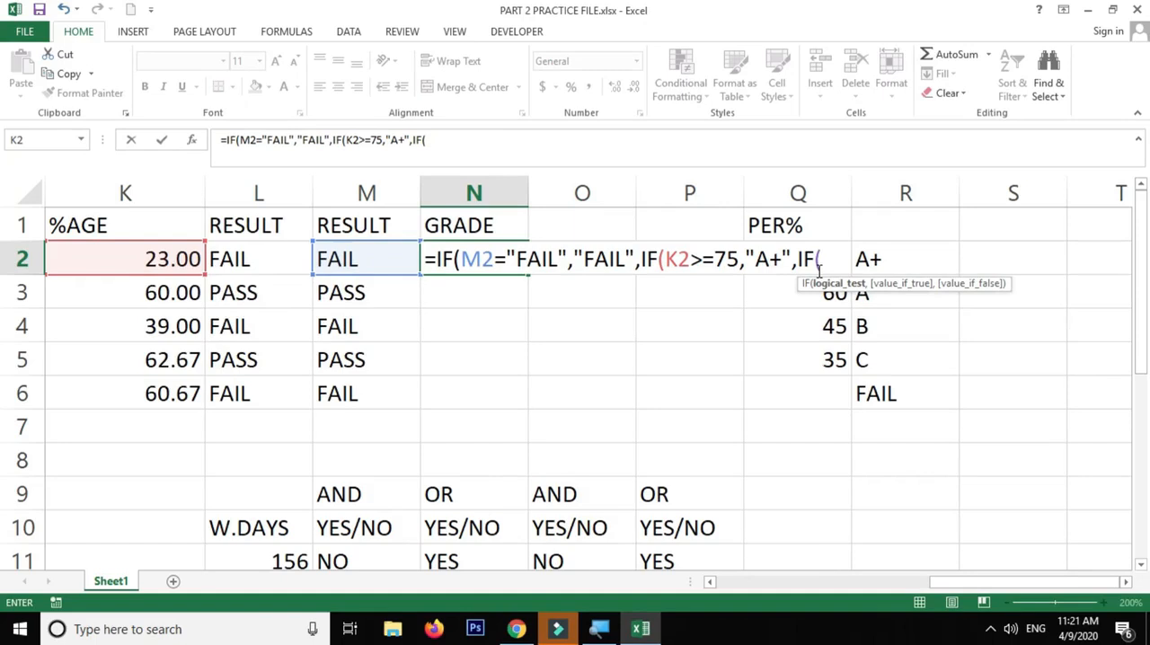
{"action": "key", "text": "BackSpace"}
{"action": "key", "text": "BackSpace"}
{"action": "key", "text": "BackSpace"}
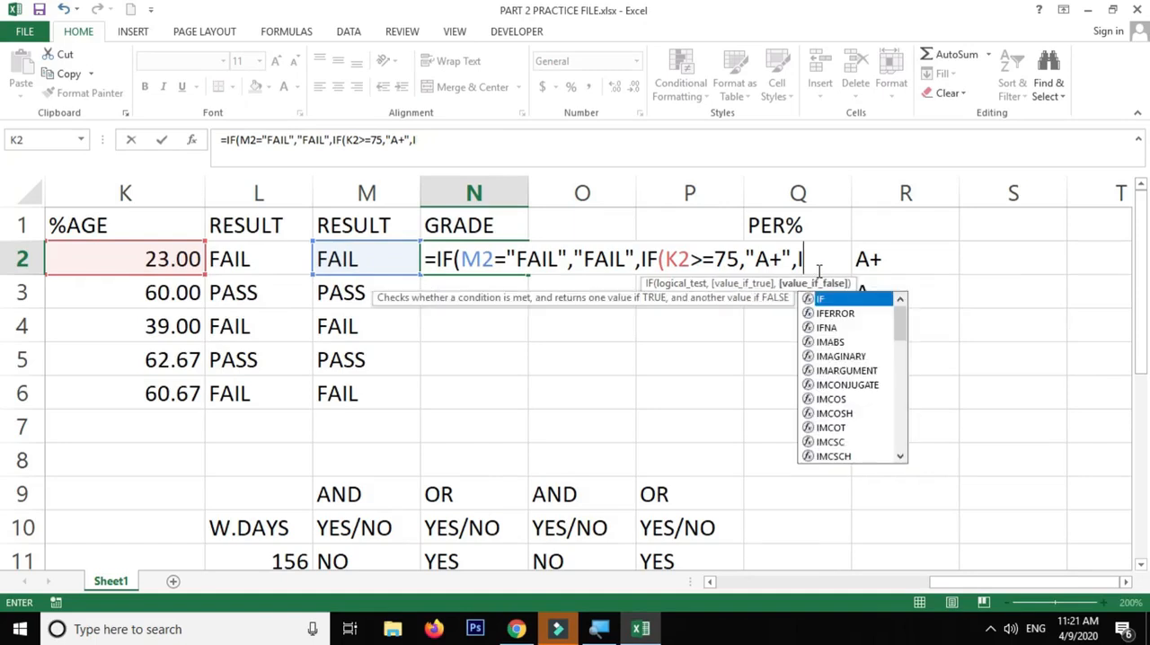
Extend the N2 formula with a copy of the nested IF part, changed to IF(K2>=60,"A",
{"action": "left_click_drag", "start_coordinate": [799, 262], "coordinate": [644, 269]}
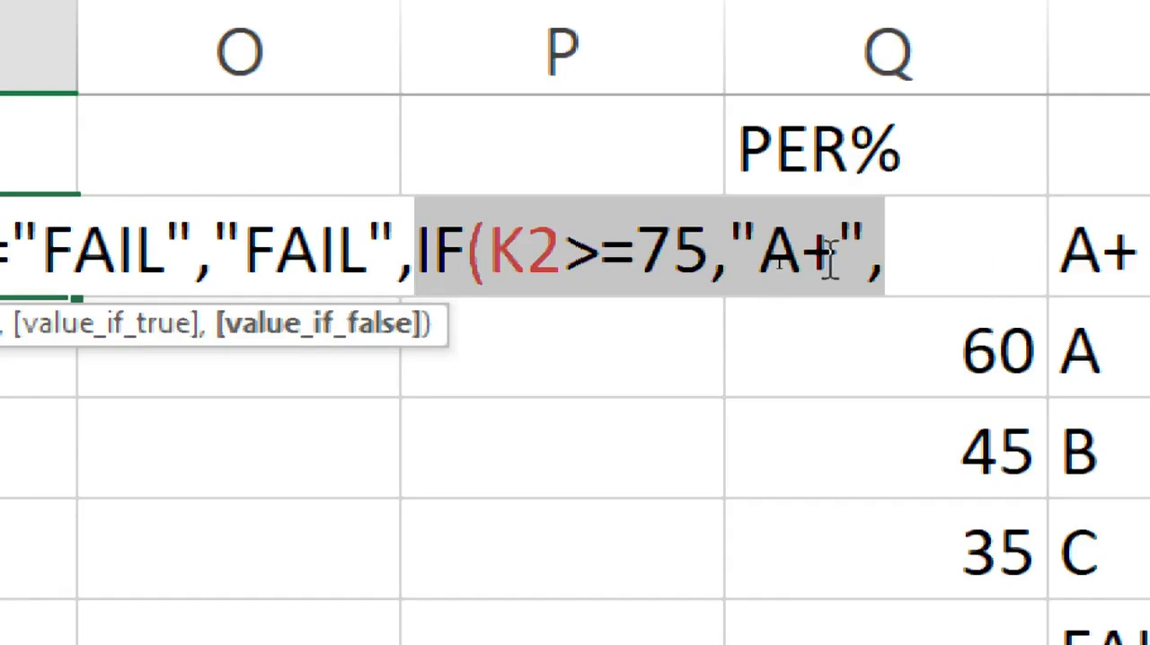
{"action": "left_click_drag", "start_coordinate": [903, 266], "coordinate": [413, 262]}
{"action": "key", "text": "ctrl+c"}
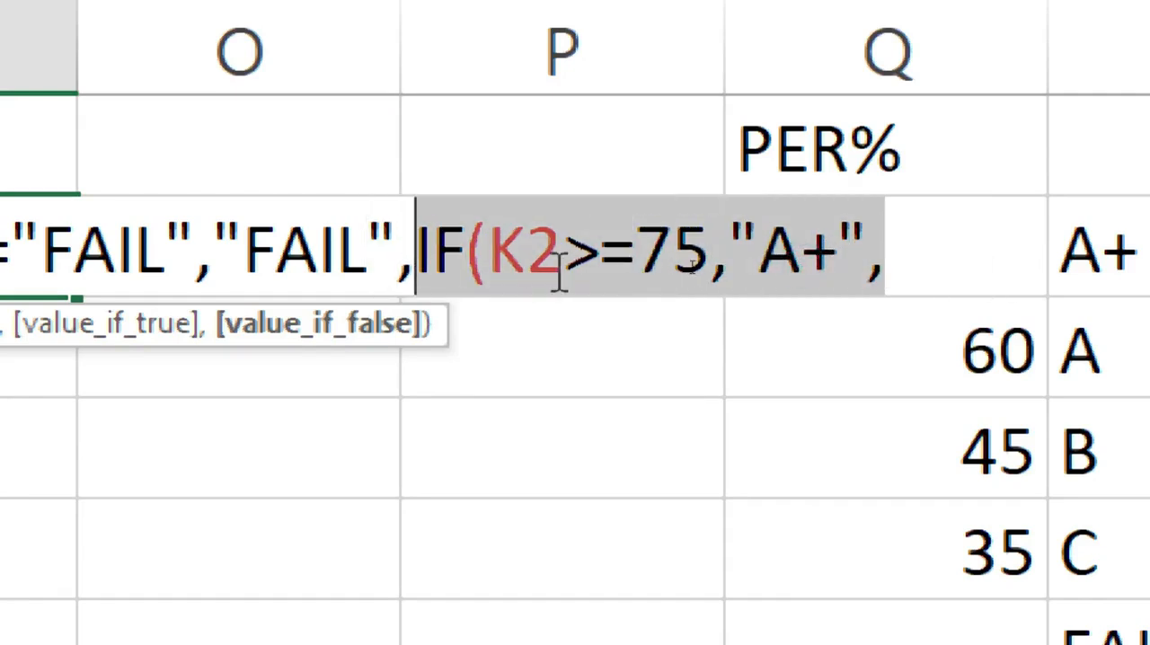
{"action": "left_click", "coordinate": [944, 267]}
{"action": "key", "text": "ctrl+v"}
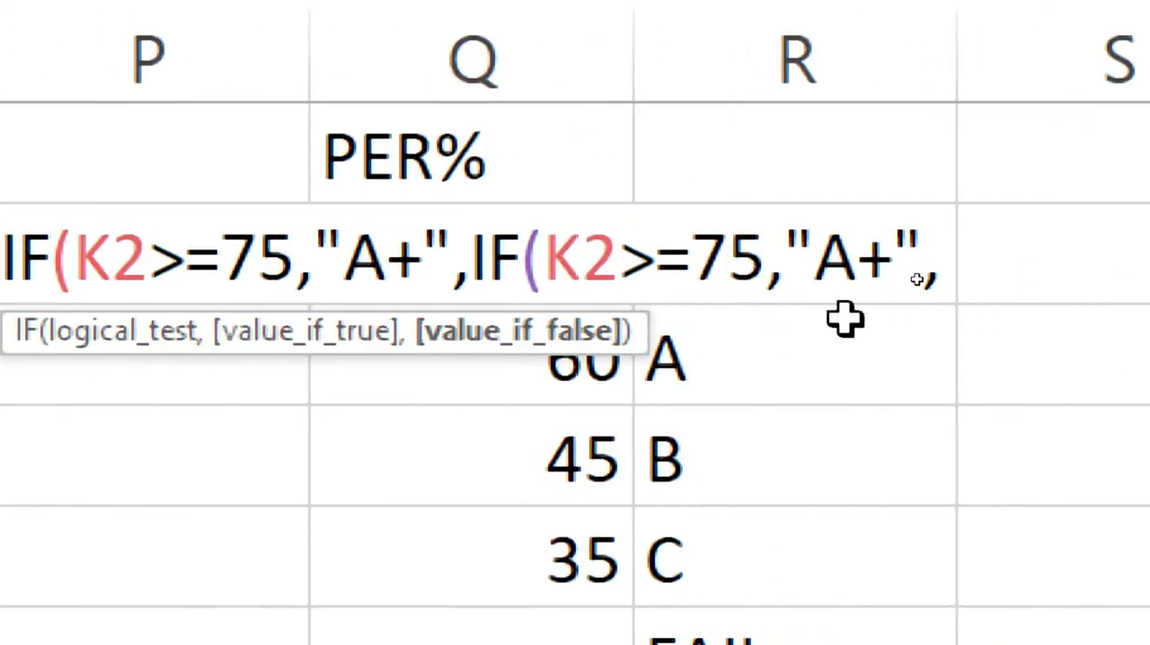
{"action": "double_click", "coordinate": [491, 256]}
{"action": "left_click_drag", "start_coordinate": [562, 258], "coordinate": [707, 257]}
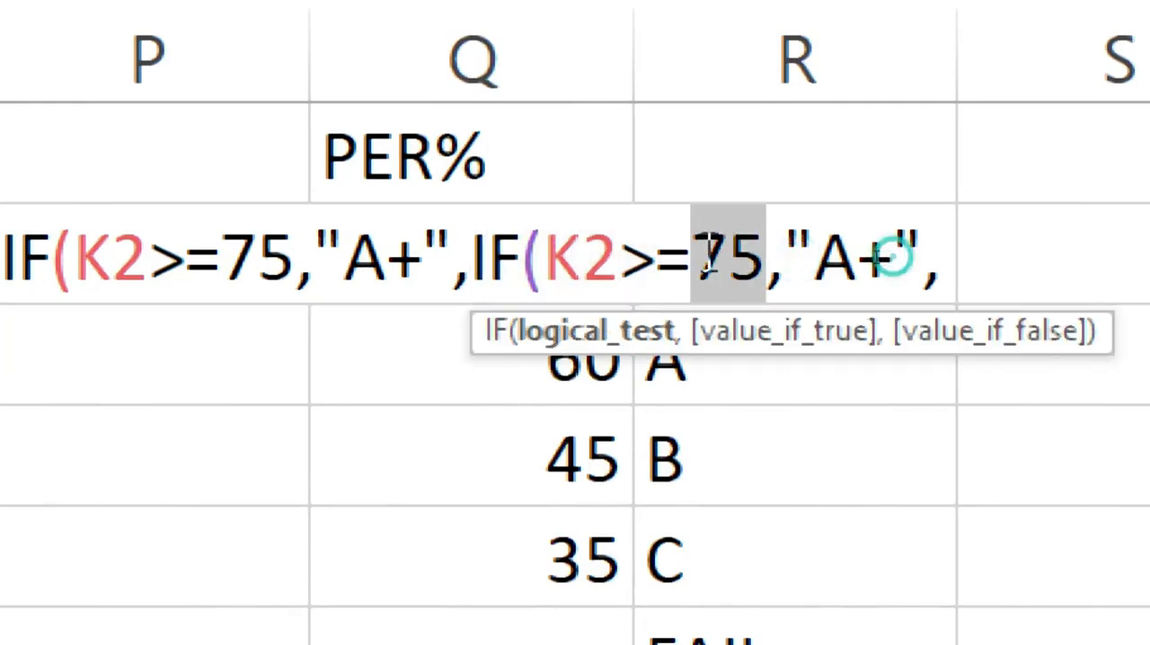
{"action": "type", "text": "60"}
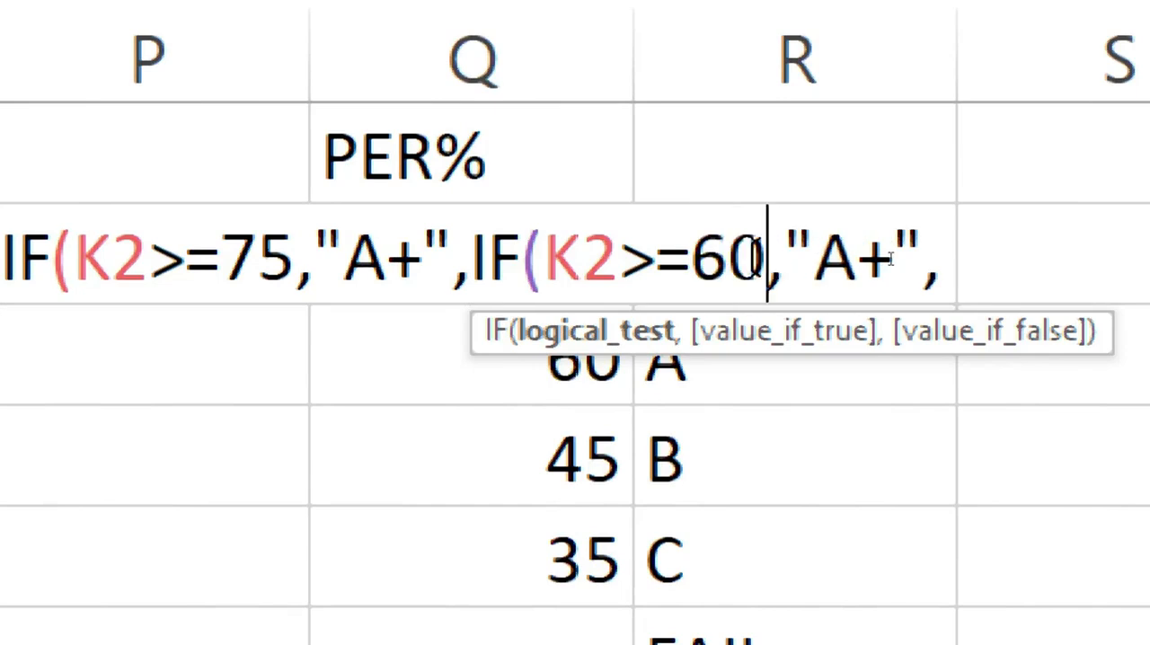
{"action": "left_click", "coordinate": [894, 258]}
{"action": "key", "text": "BackSpace"}
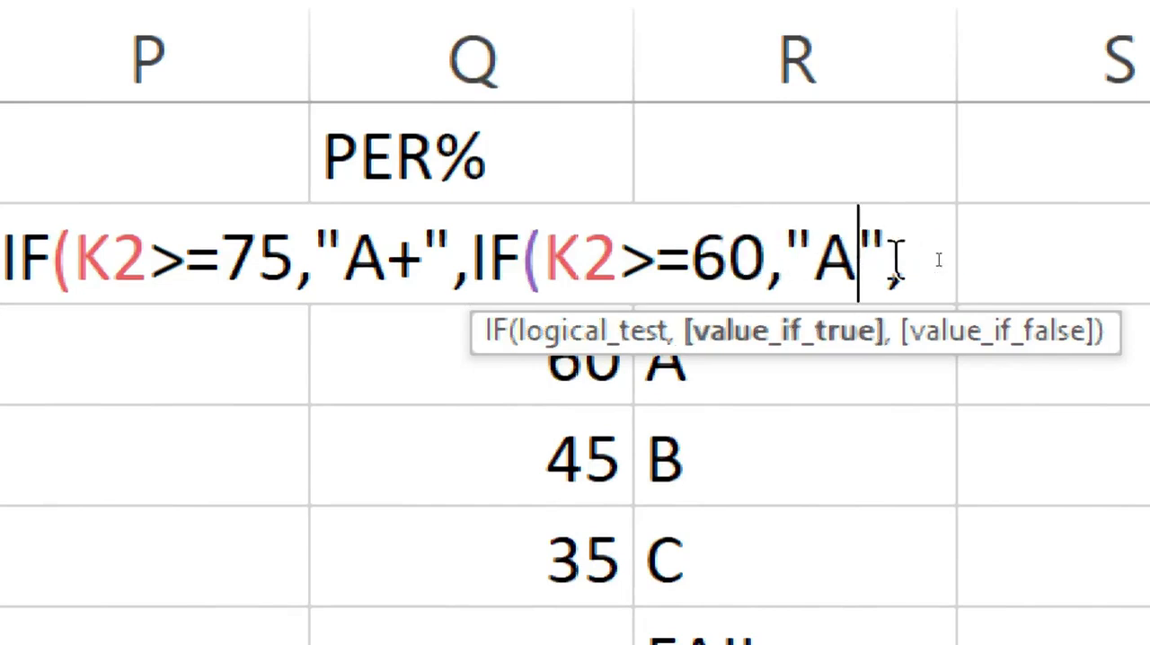
{"action": "left_click", "coordinate": [935, 258]}
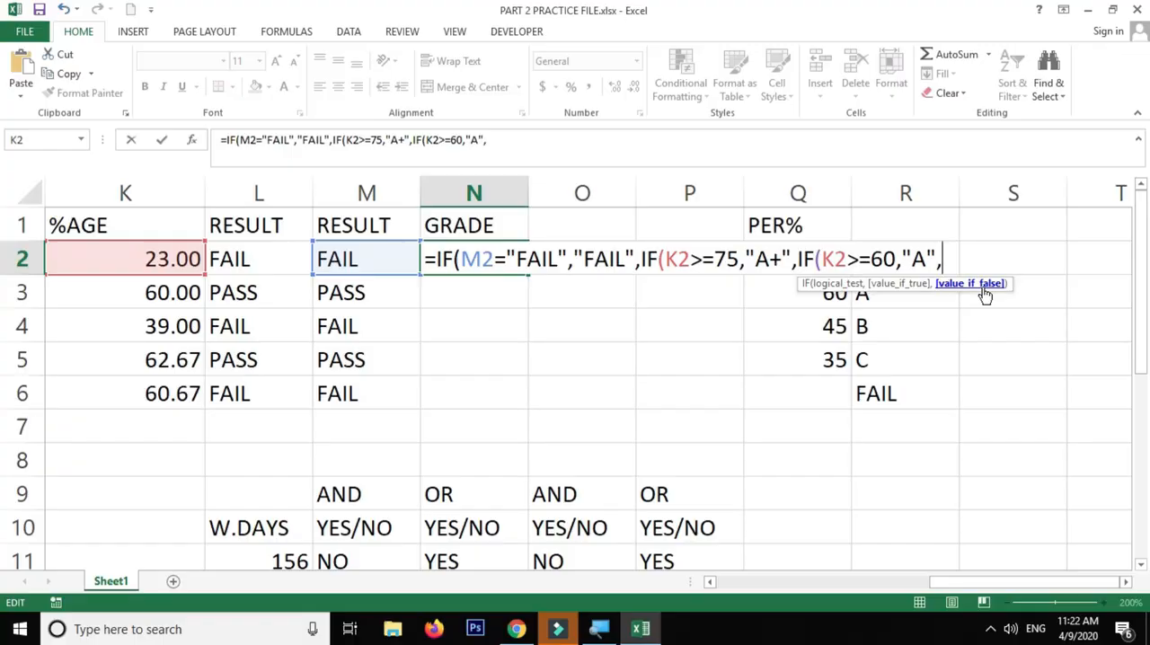
Add another copy of the nested IF to the N2 formula, changed to IF(K2>=45,"B",
{"action": "type", "text": "IF(K2>=75,\"A+\","}
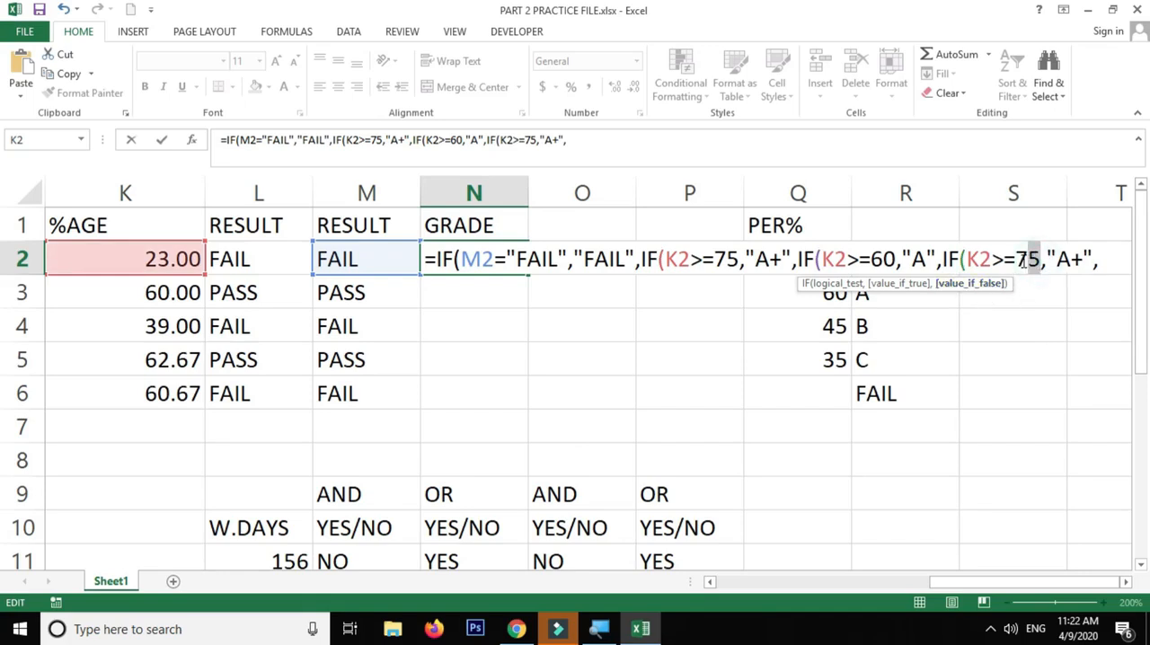
{"action": "left_click", "coordinate": [1029, 259]}
{"action": "key", "text": "BackSpace"}
{"action": "key", "text": "BackSpace"}
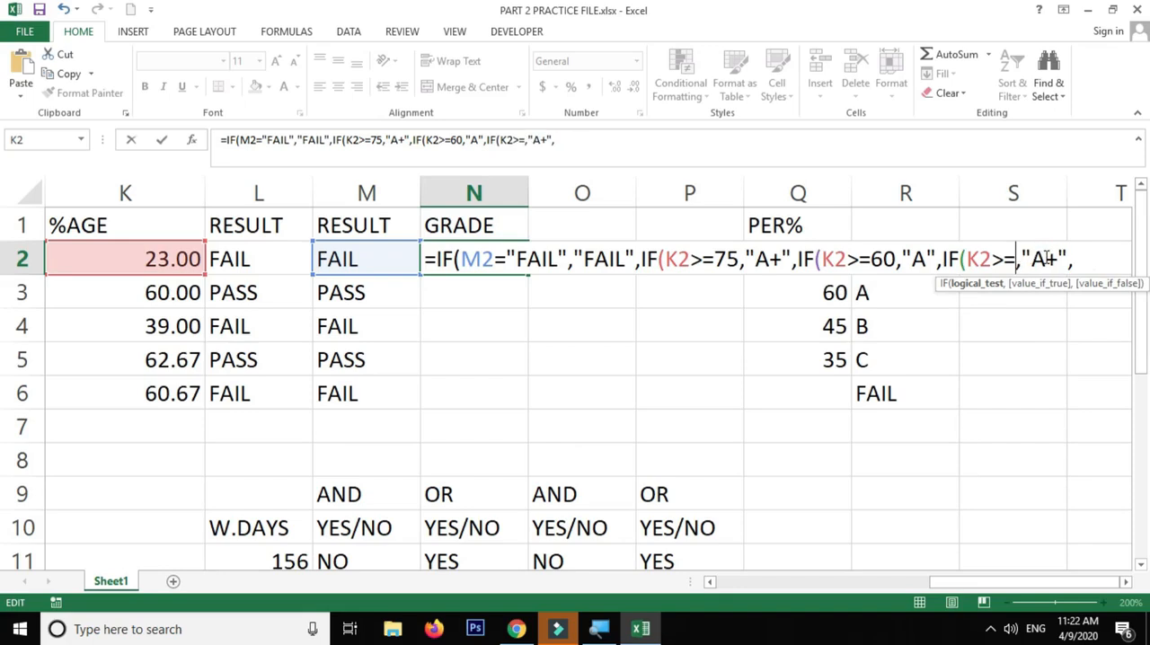
{"action": "type", "text": "45"}
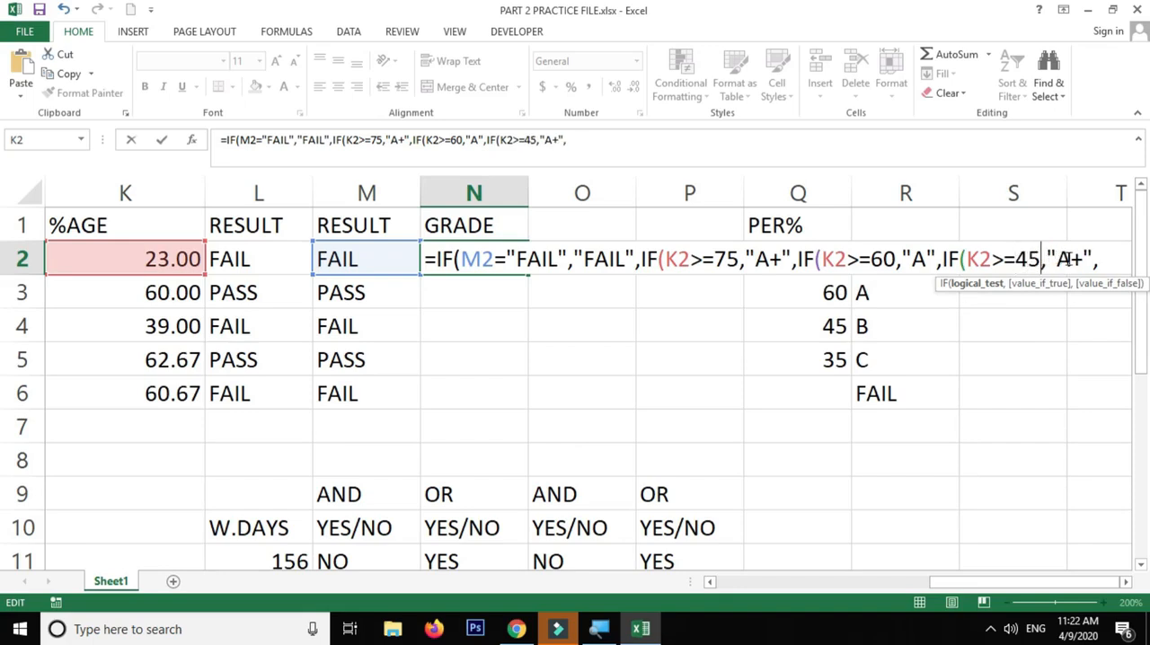
{"action": "double_click", "coordinate": [1083, 259]}
{"action": "type", "text": "B"}
{"action": "left_click", "coordinate": [1091, 260]}
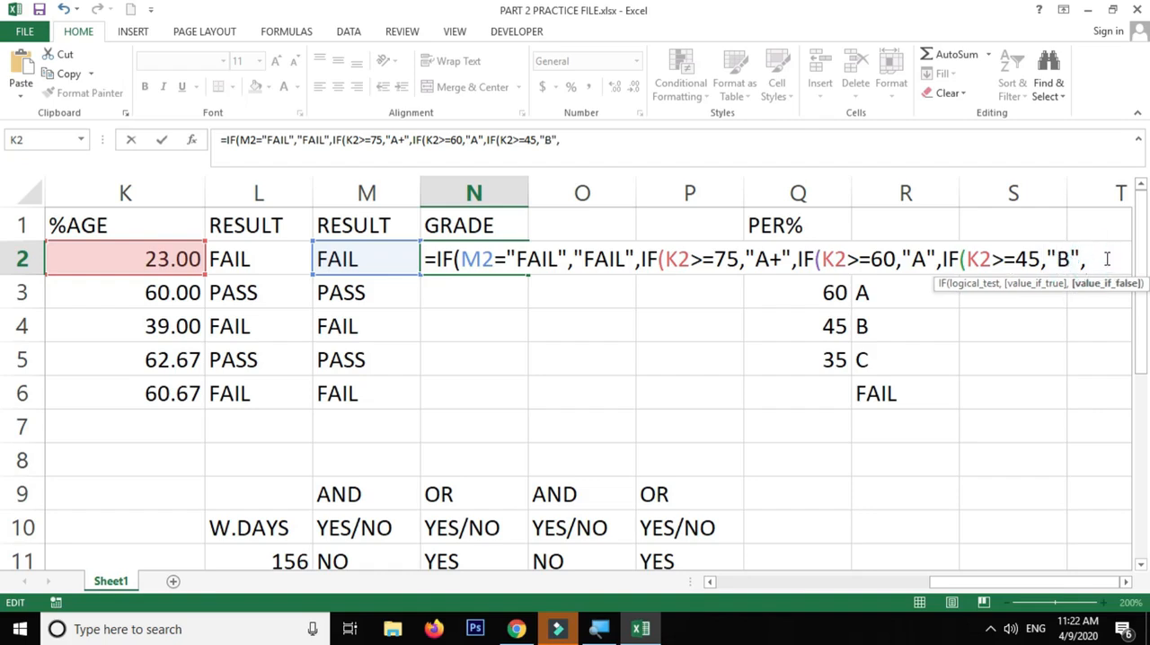
Finish the N2 formula with IF(K2>=35,"C" without a trailing comma, and enter it with the proposed closing-bracket correction accepted
{"action": "key", "text": "ctrl+v"}
{"action": "left_click", "coordinate": [540, 295]}
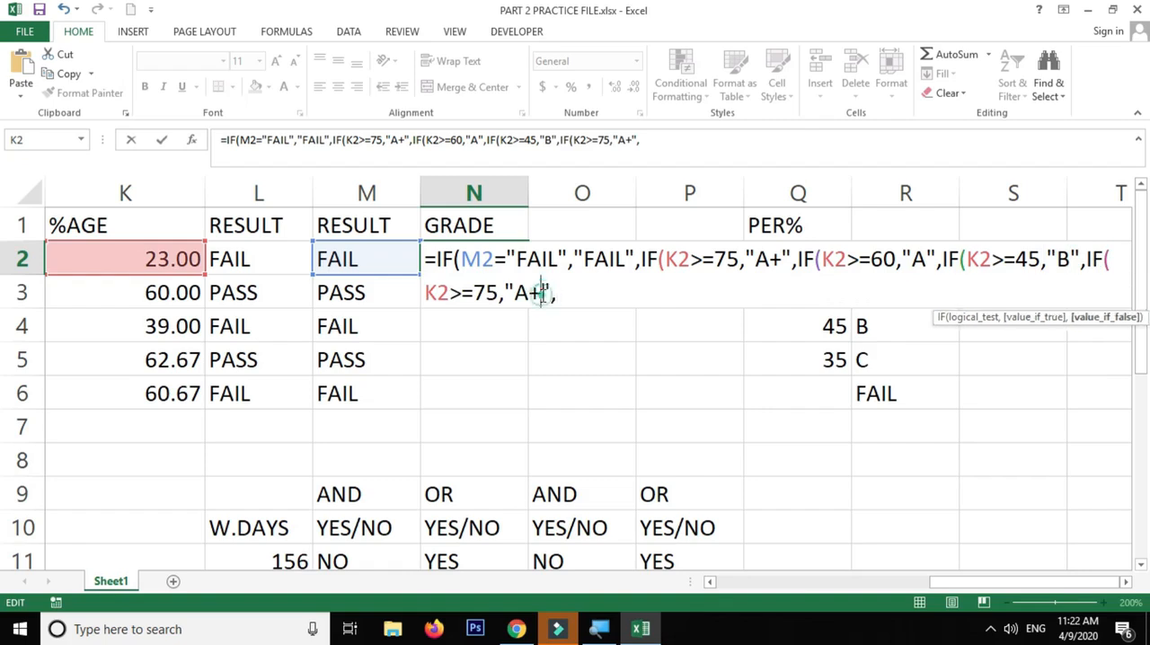
{"action": "left_click", "coordinate": [486, 293]}
{"action": "key", "text": "BackSpace"}
{"action": "type", "text": "3"}
{"action": "double_click", "coordinate": [537, 294]}
{"action": "type", "text": "C"}
{"action": "left_click", "coordinate": [551, 296]}
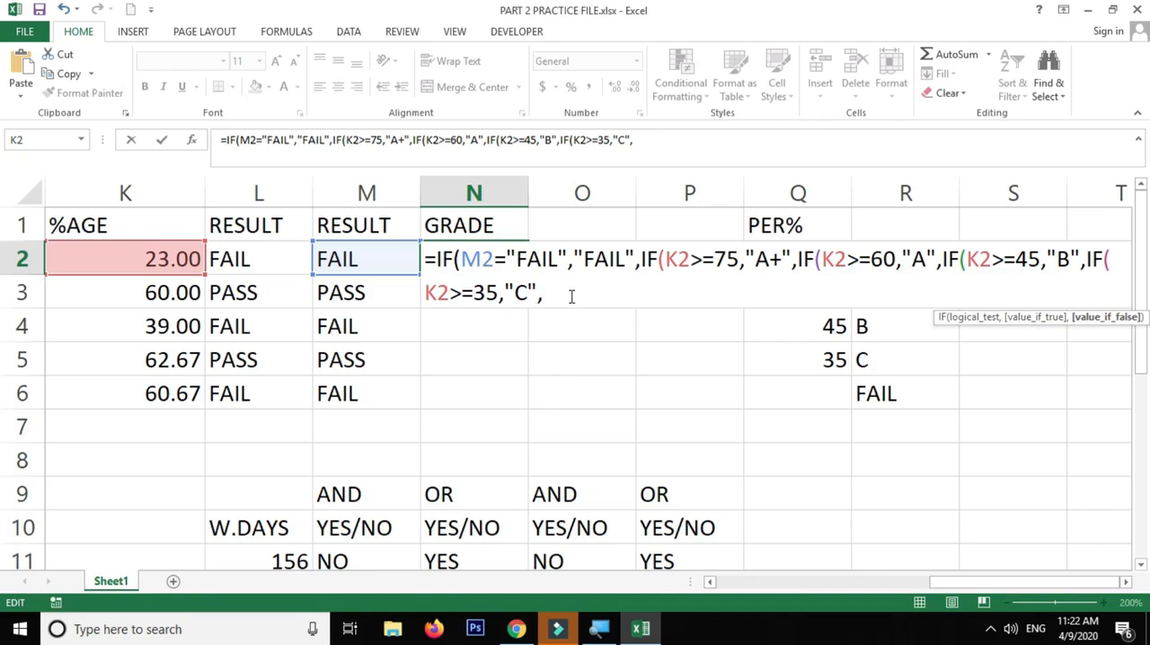
{"action": "key", "text": "BackSpace"}
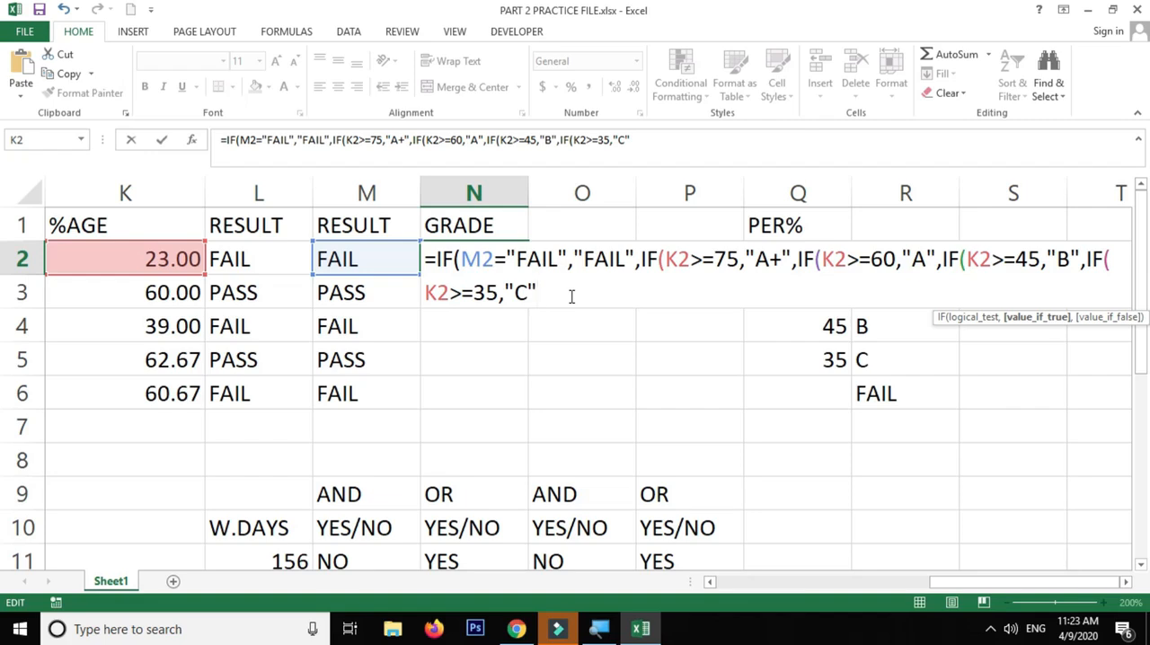
{"action": "key", "text": "Return"}
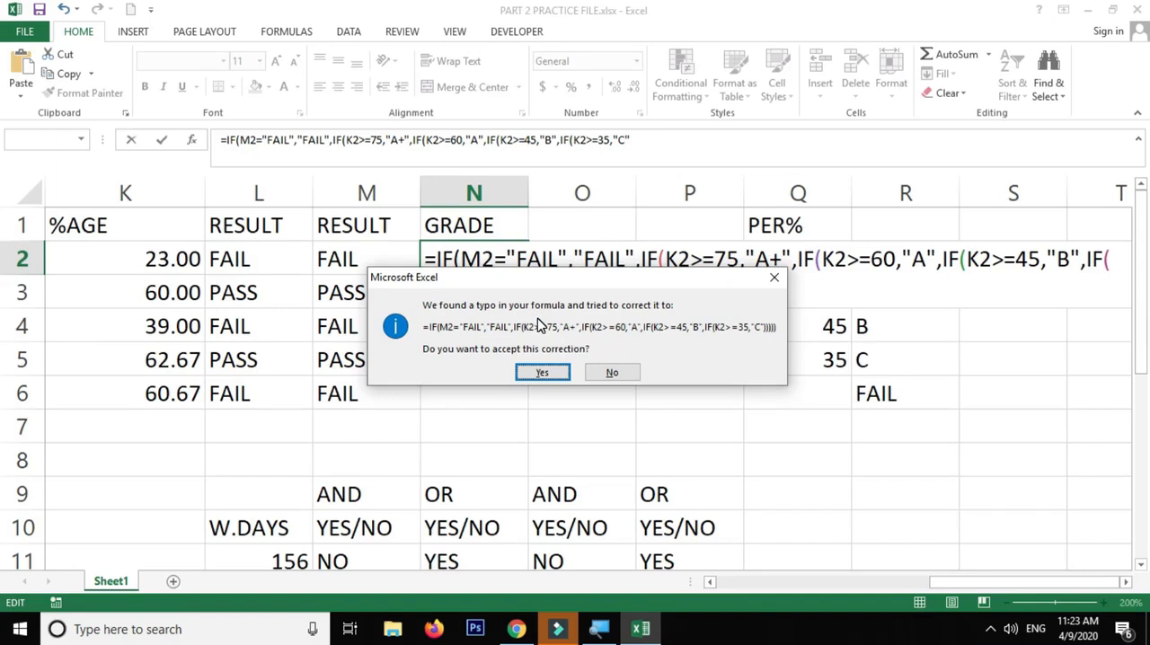
{"action": "left_click", "coordinate": [542, 373]}
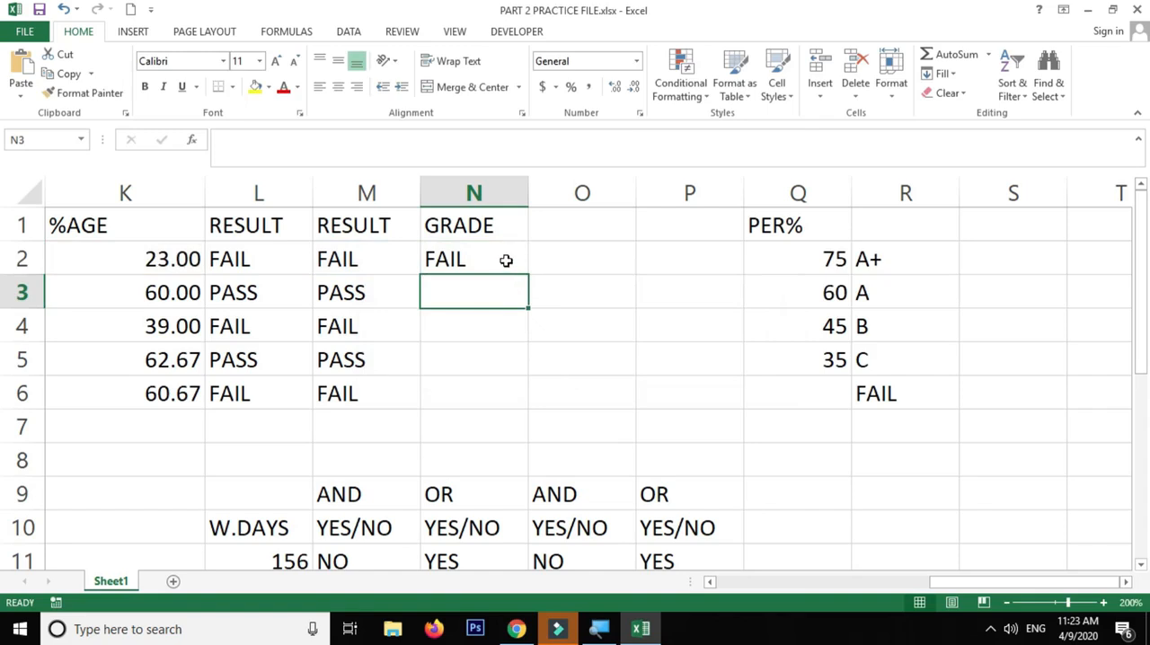
Fill the grade formula from N2 down to N6 and check the copies in N3 and N5
{"action": "left_click", "coordinate": [506, 259]}
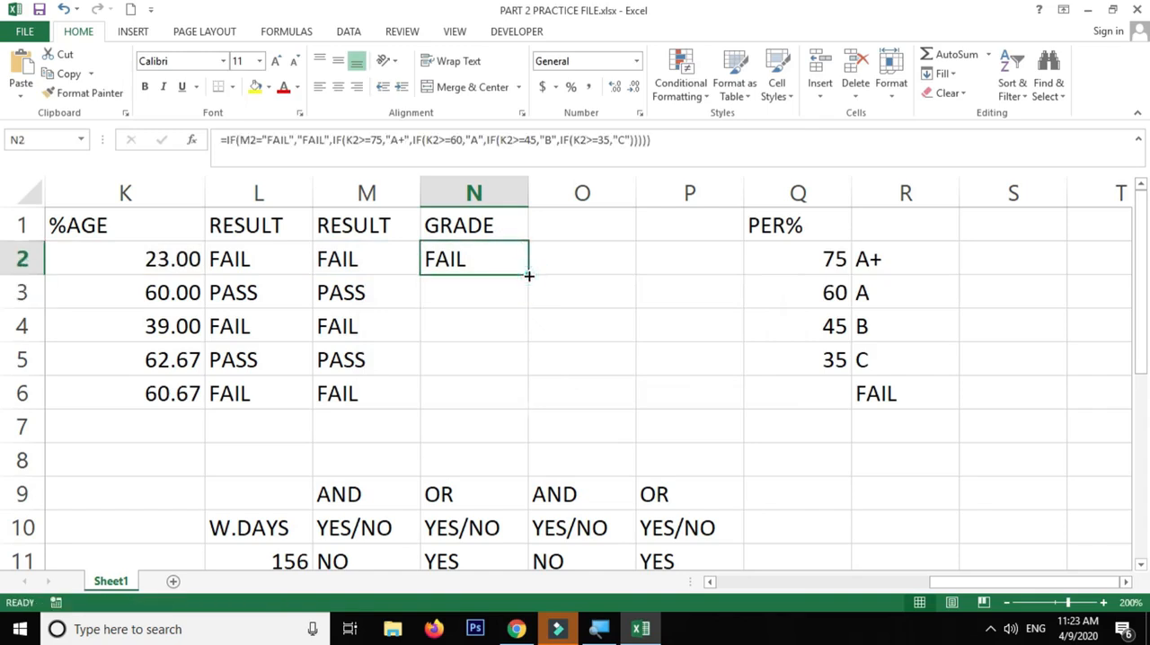
{"action": "double_click", "coordinate": [529, 275]}
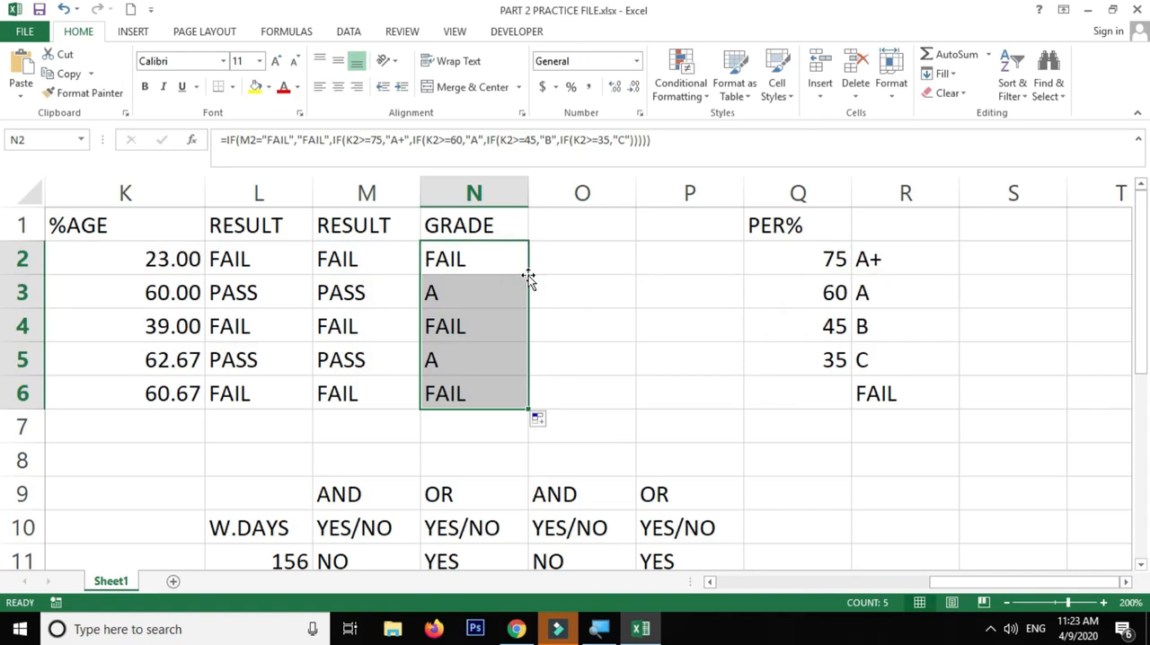
{"action": "left_click", "coordinate": [473, 288]}
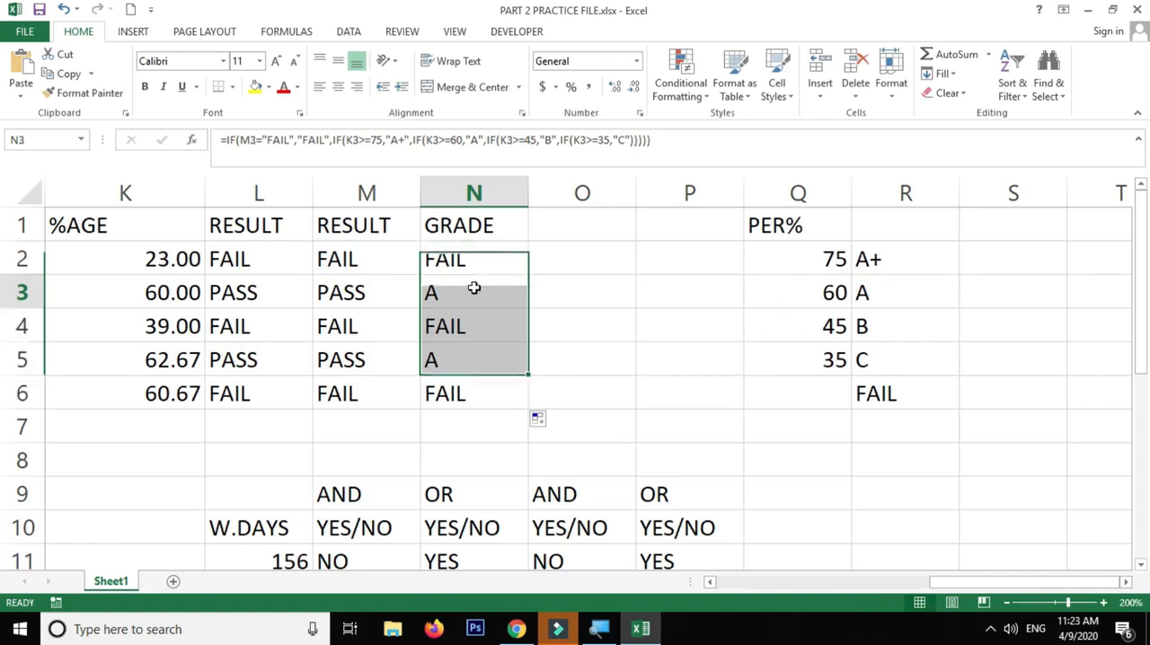
{"action": "left_click", "coordinate": [467, 361]}
Change the first student's marks in row 2 to 76 for SUB1, 45 for SUB2 and 35 for SUB3
{"action": "left_click_drag", "start_coordinate": [1009, 585], "coordinate": [853, 583]}
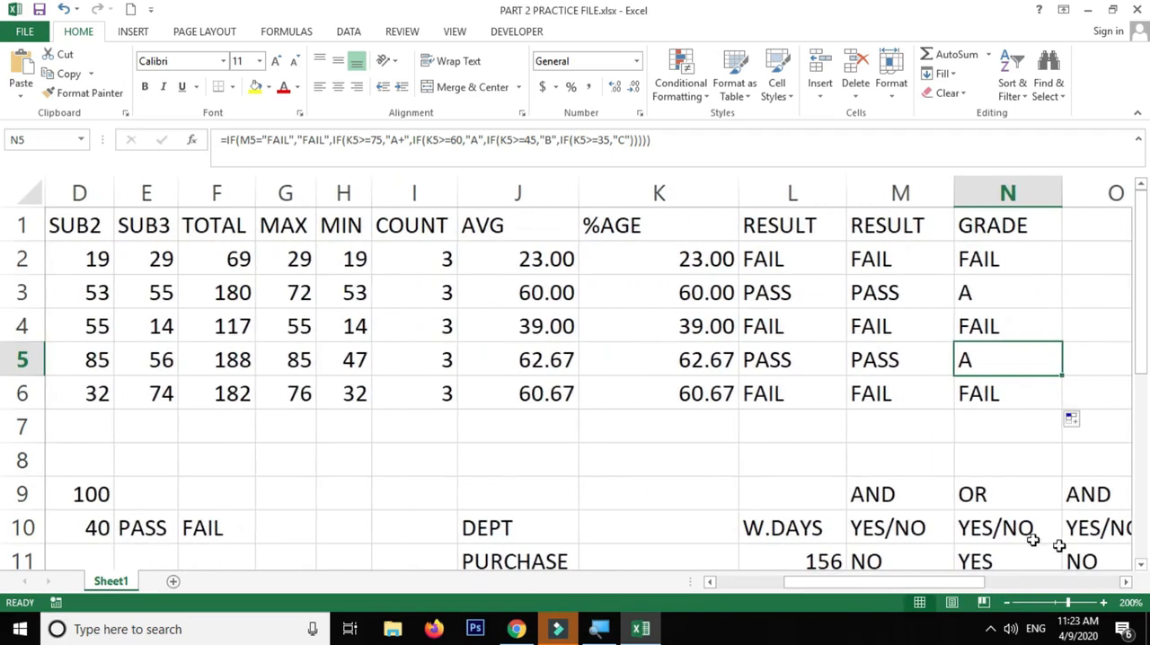
{"action": "left_click_drag", "start_coordinate": [934, 584], "coordinate": [909, 586]}
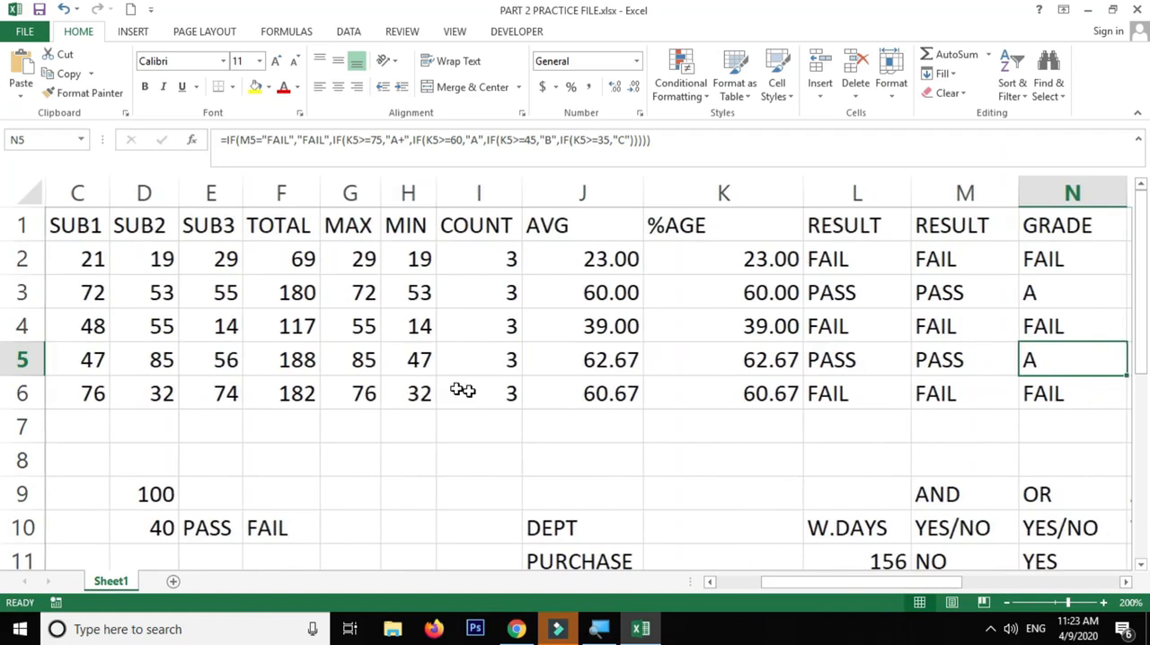
{"action": "left_click", "coordinate": [120, 259]}
{"action": "left_click", "coordinate": [79, 259]}
{"action": "type", "text": "76"}
{"action": "key", "text": "Tab"}
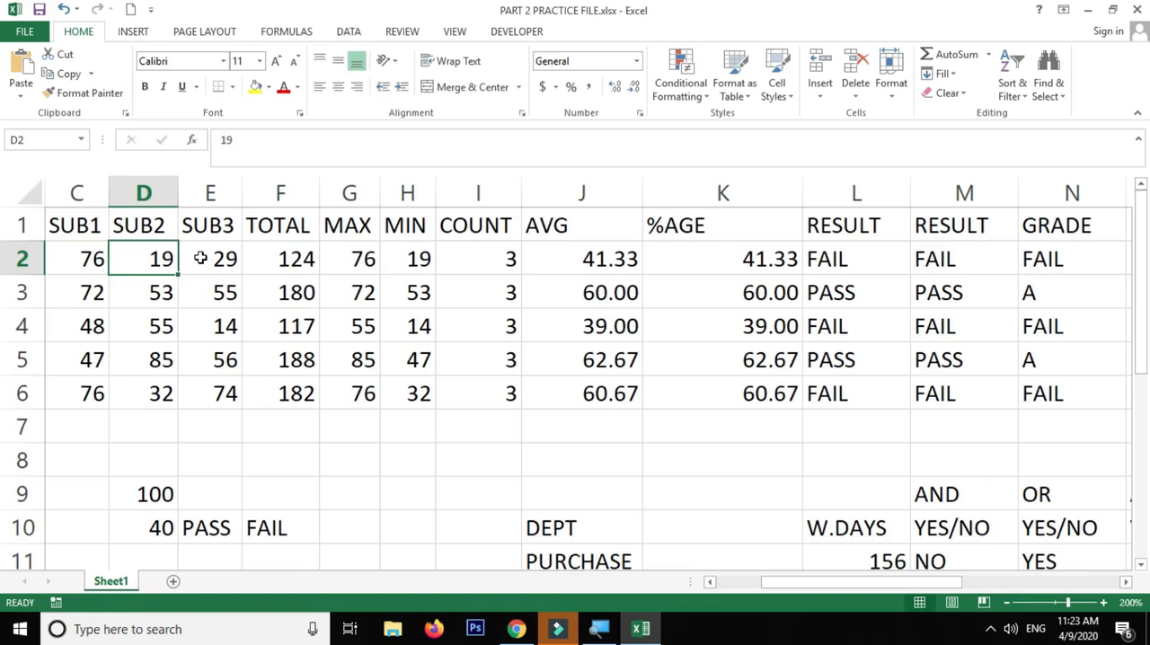
{"action": "type", "text": "35"}
{"action": "key", "text": "BackSpace"}
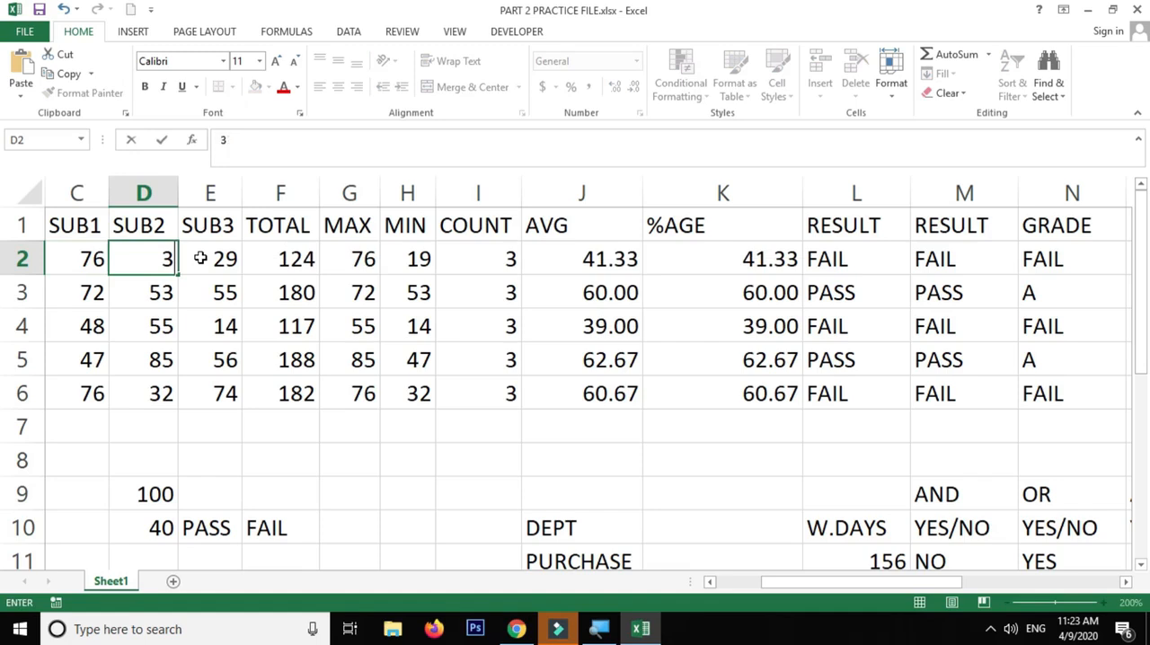
{"action": "type", "text": "45"}
{"action": "left_click", "coordinate": [200, 258]}
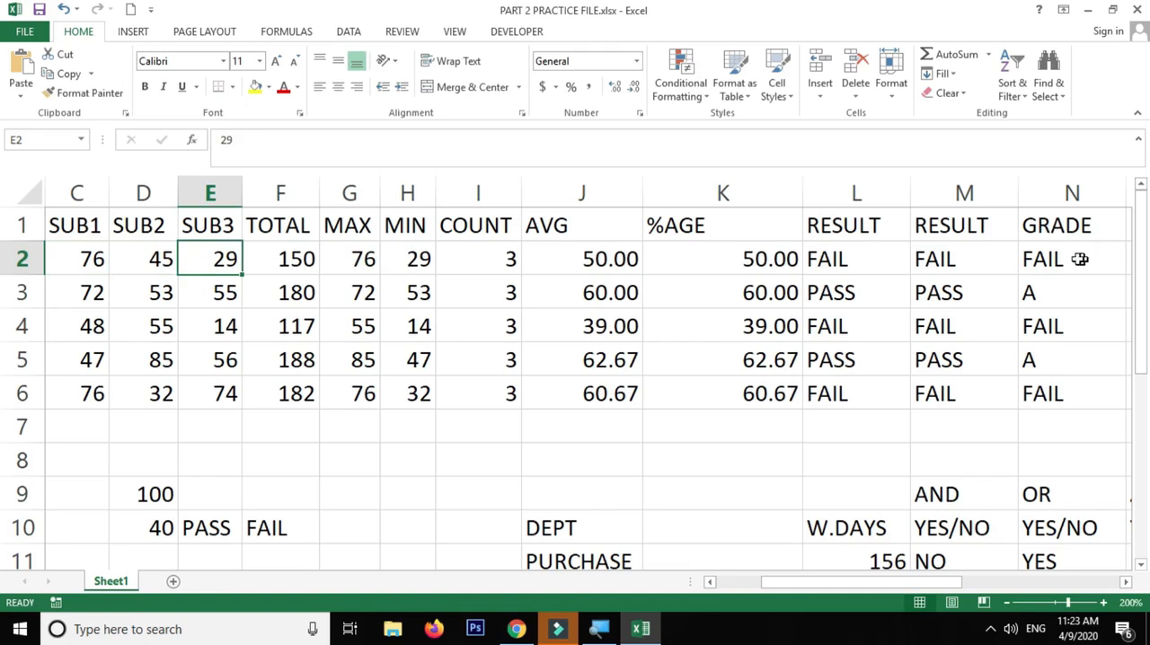
{"action": "type", "text": "35"}
{"action": "left_click", "coordinate": [287, 267]}
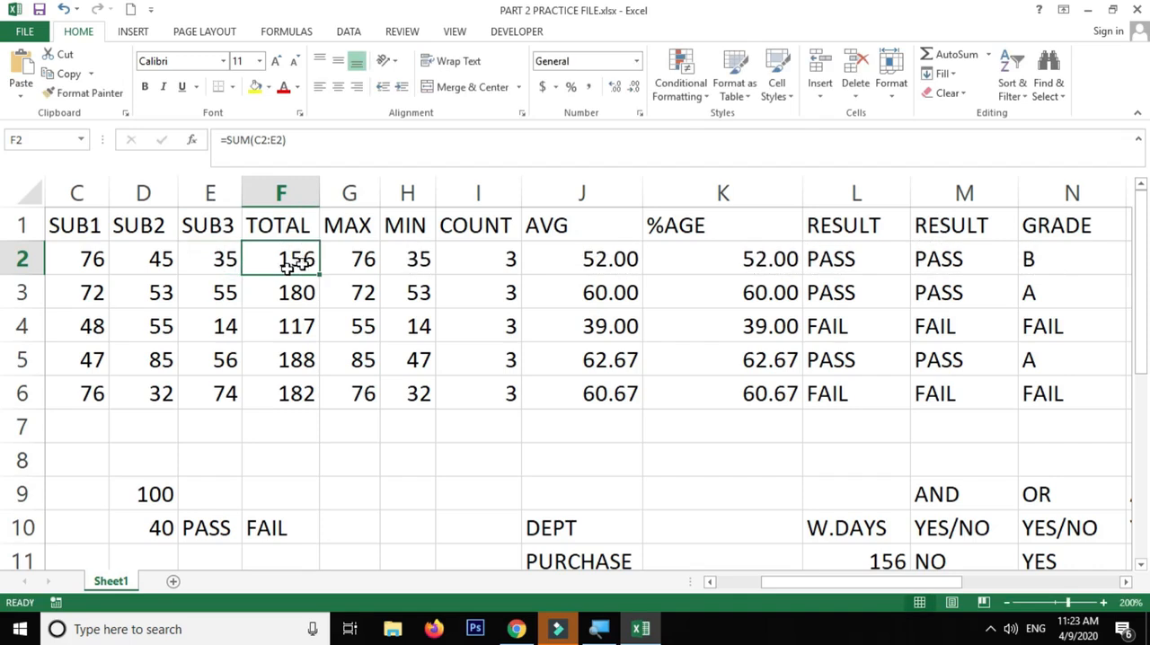
Check the first student's recalculated result and the grades in N2, N3 and N5
{"action": "left_click", "coordinate": [1088, 258]}
{"action": "left_click", "coordinate": [874, 260]}
{"action": "left_click", "coordinate": [1083, 257]}
{"action": "left_click", "coordinate": [1068, 259]}
{"action": "left_click", "coordinate": [1067, 293]}
{"action": "left_click", "coordinate": [1059, 357]}
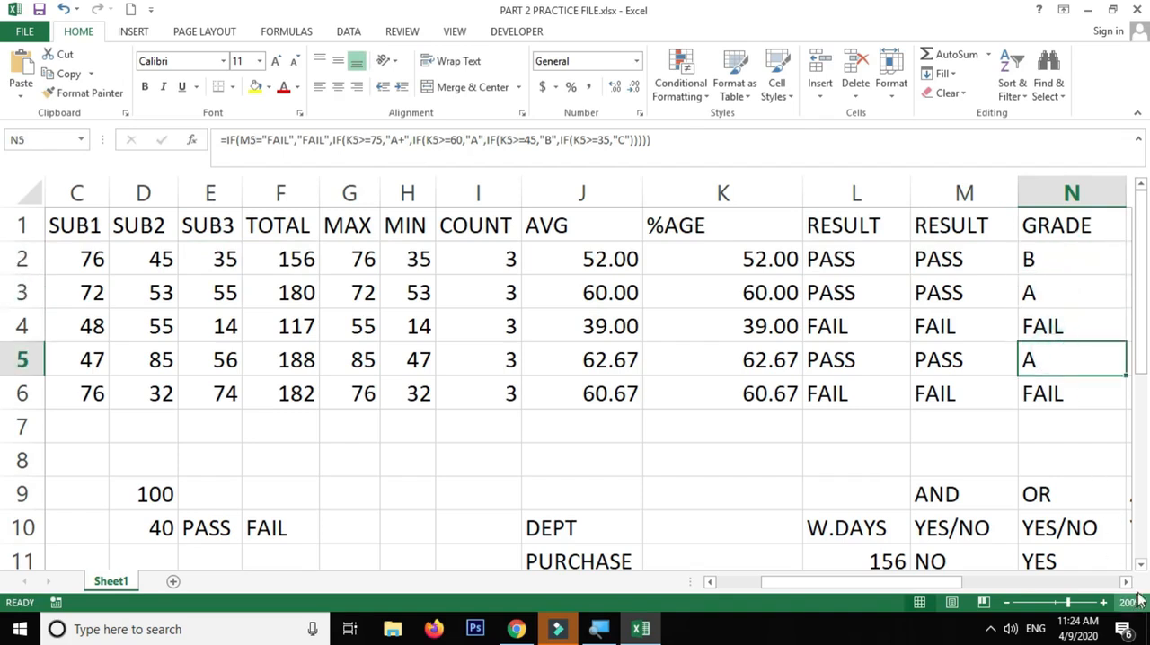
Review the nested 60 and 35 percent conditions in the N2 formula and refill it down to N6
{"action": "left_click_drag", "start_coordinate": [1126, 582], "coordinate": [1127, 582]}
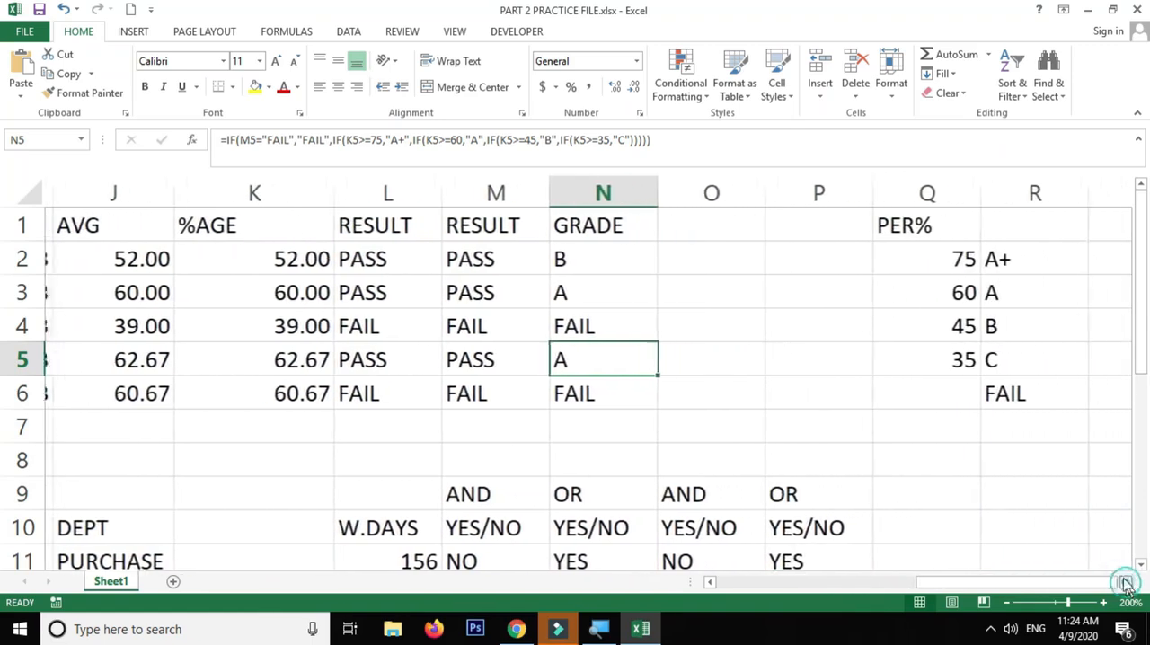
{"action": "double_click", "coordinate": [620, 260]}
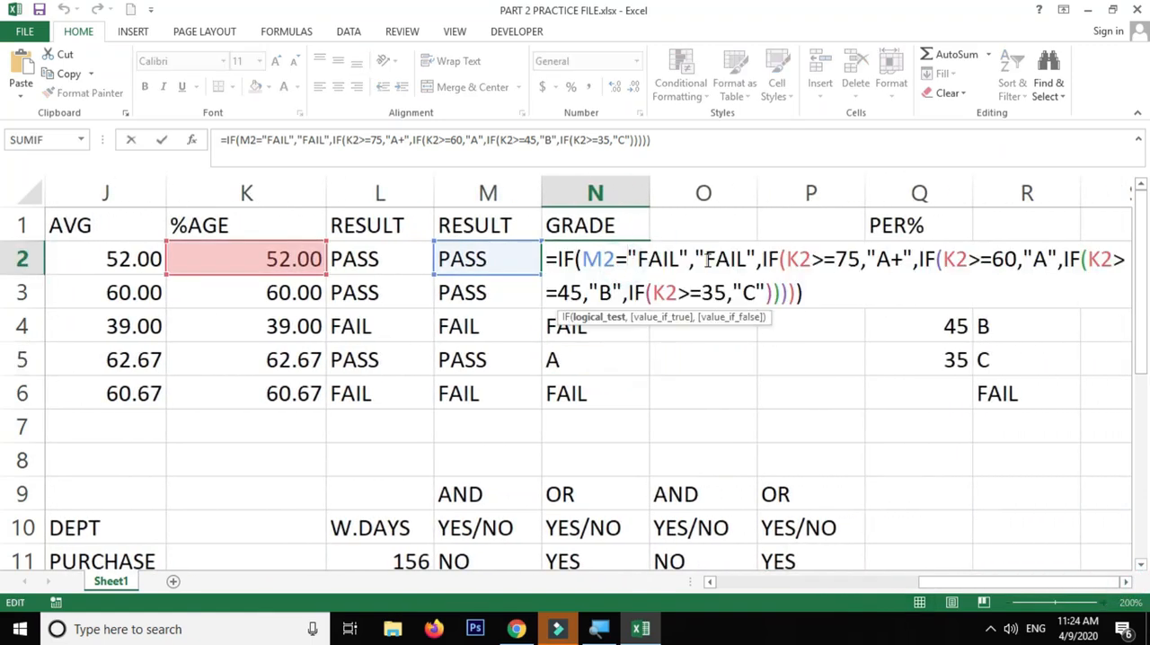
{"action": "left_click_drag", "start_coordinate": [765, 259], "coordinate": [1063, 259]}
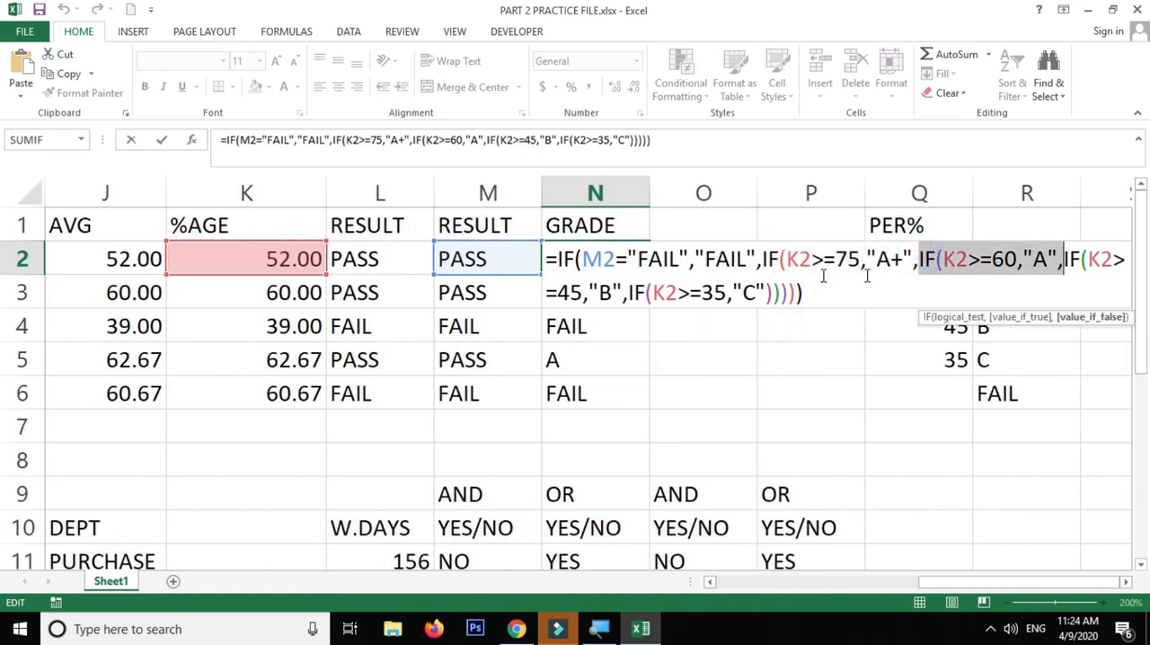
{"action": "left_click", "coordinate": [543, 299]}
{"action": "left_click_drag", "start_coordinate": [646, 293], "coordinate": [801, 280]}
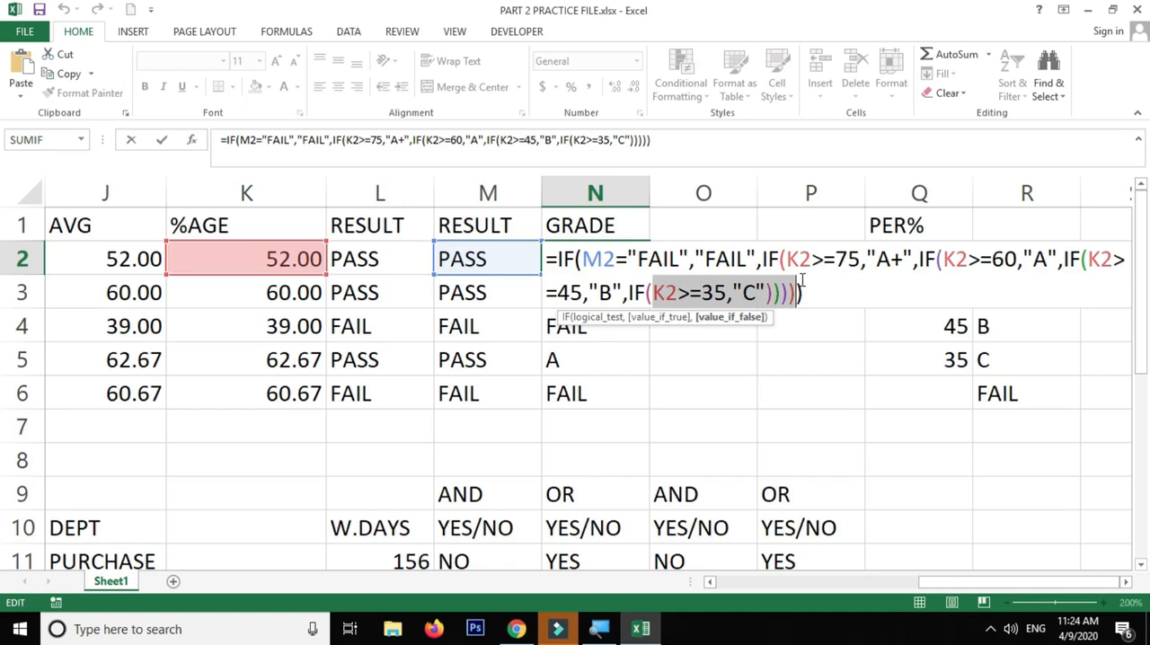
{"action": "key", "text": "Return"}
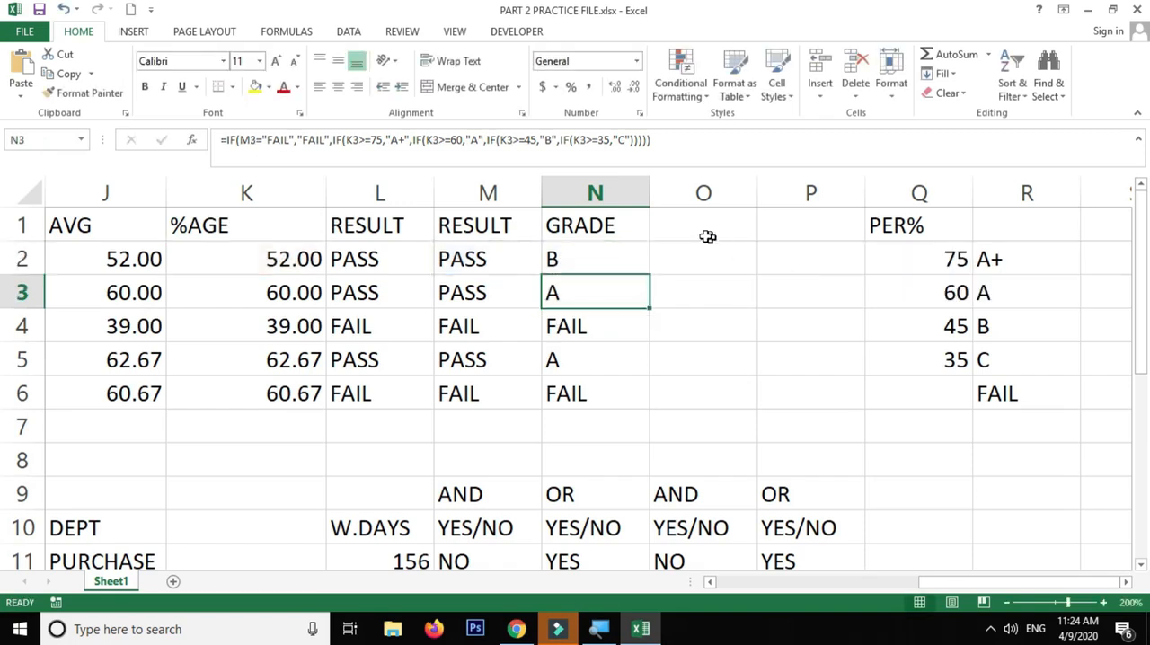
{"action": "left_click", "coordinate": [631, 258]}
{"action": "double_click", "coordinate": [651, 275]}
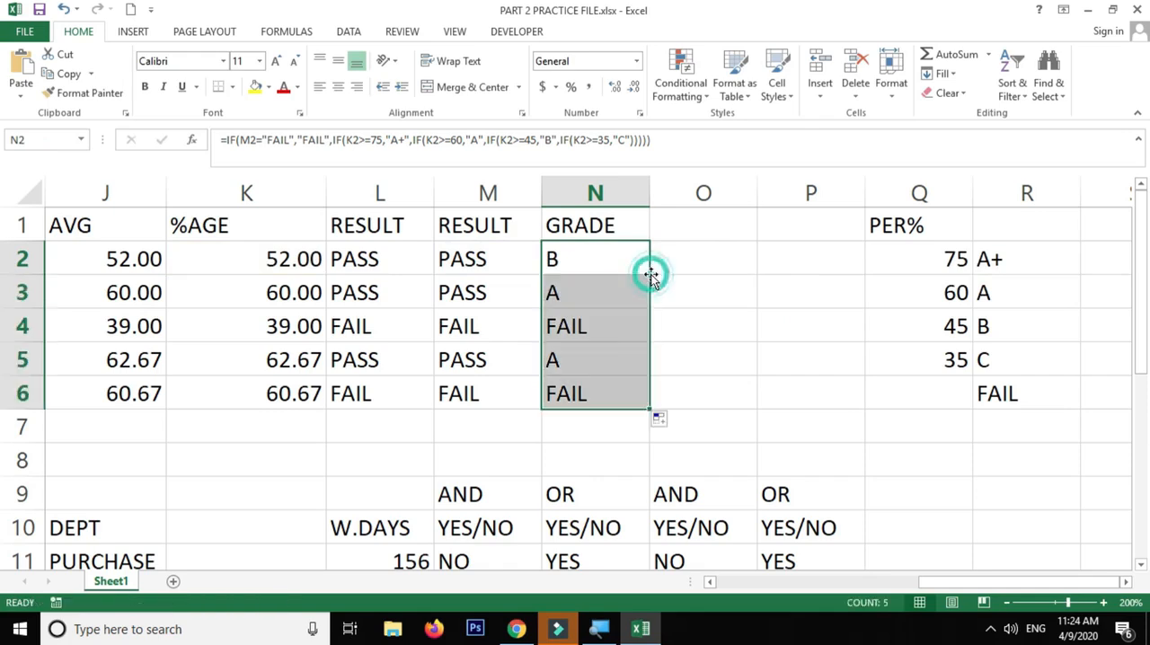
Examine the A+ condition and the complete nested IF formula in N2, including its opening and closing brackets
{"action": "double_click", "coordinate": [623, 259]}
{"action": "left_click_drag", "start_coordinate": [760, 258], "coordinate": [914, 260]}
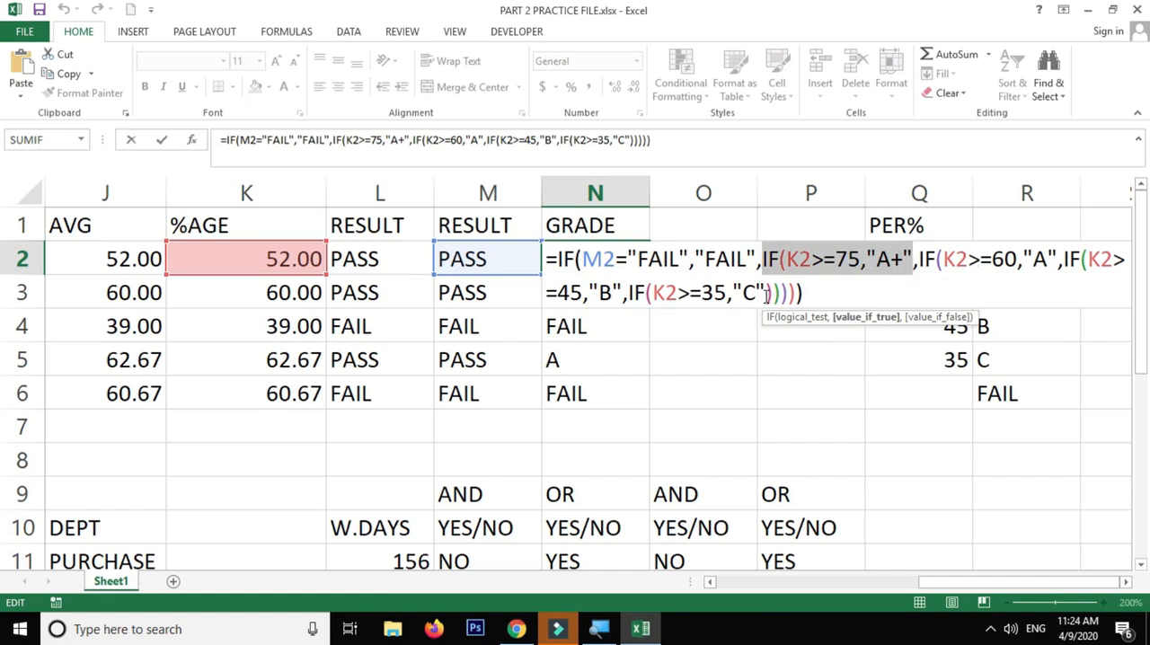
{"action": "left_click_drag", "start_coordinate": [802, 291], "coordinate": [539, 259]}
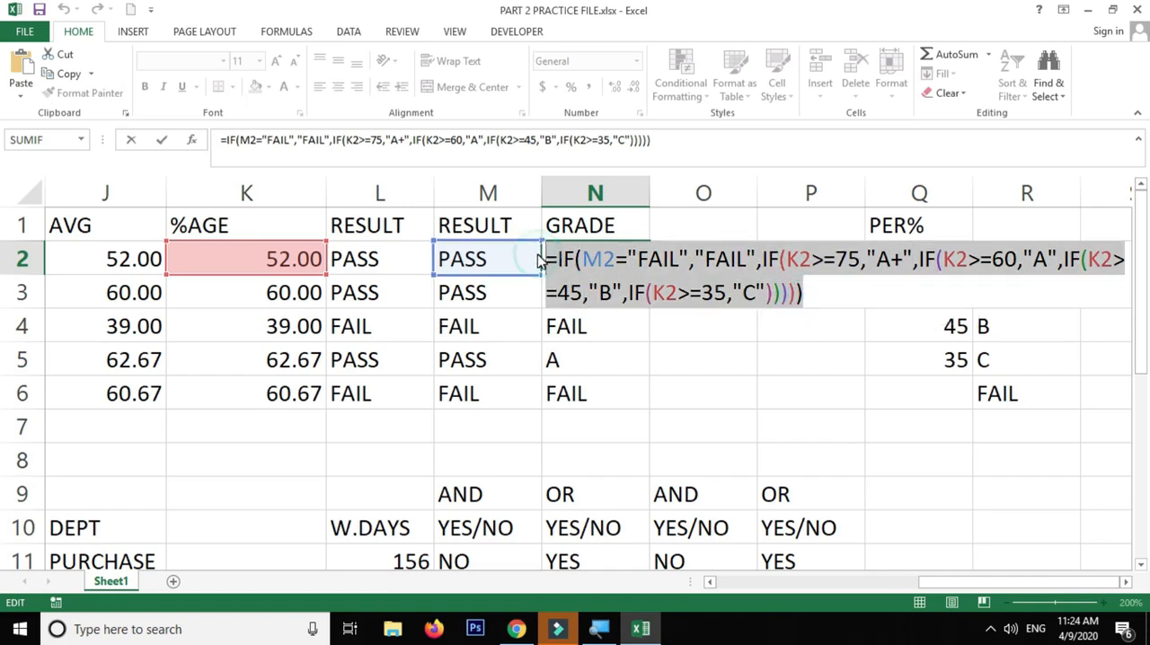
{"action": "left_click", "coordinate": [635, 261]}
{"action": "triple_click", "coordinate": [809, 290]}
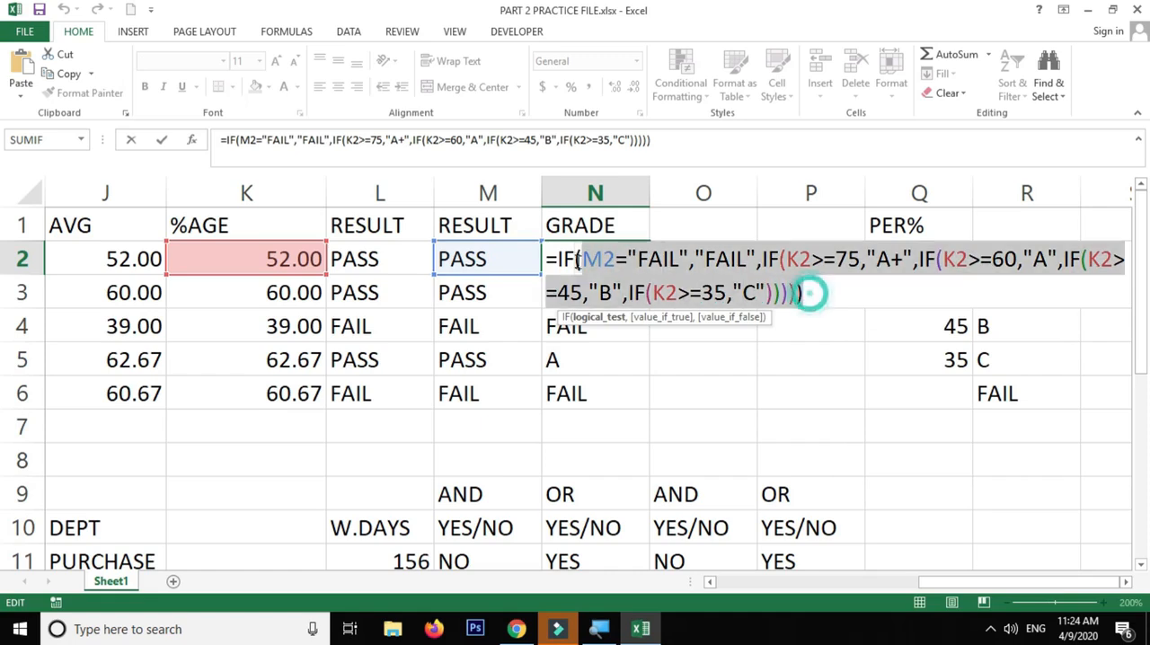
{"action": "left_click", "coordinate": [550, 256]}
{"action": "key", "text": "Return"}
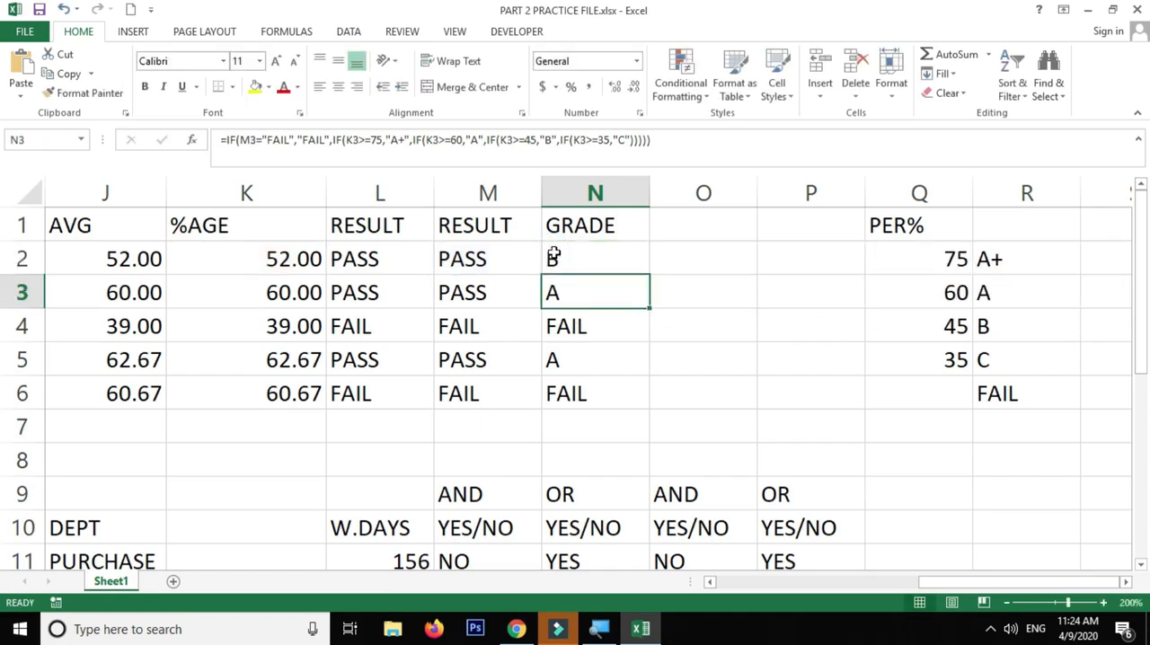
{"action": "left_click", "coordinate": [589, 260]}
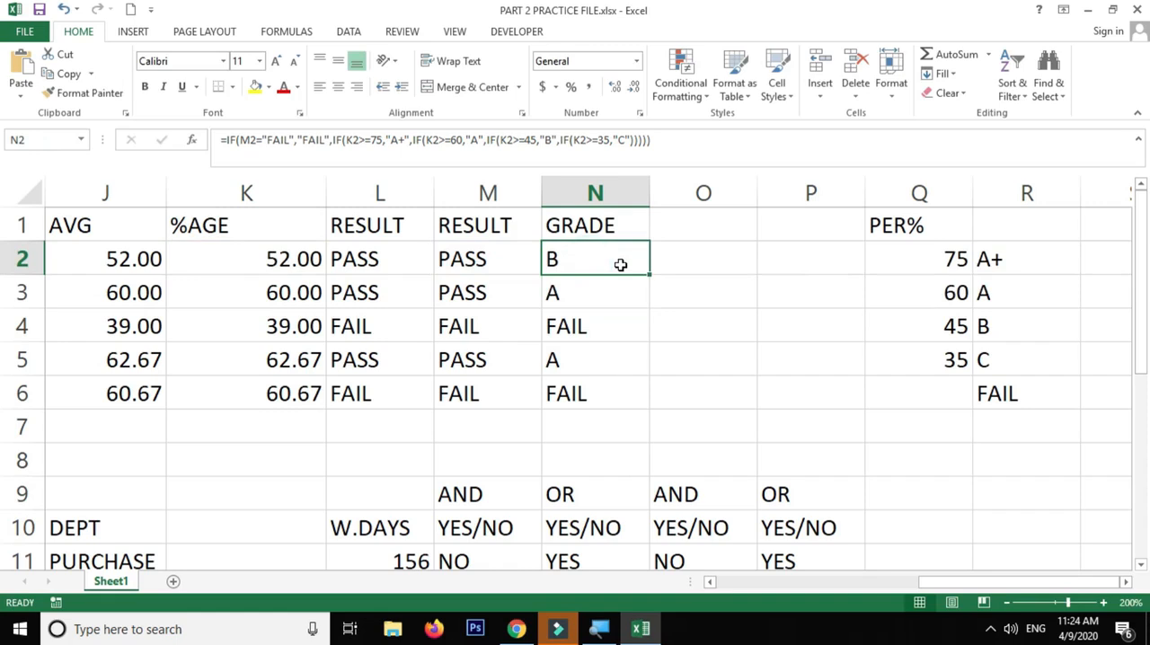